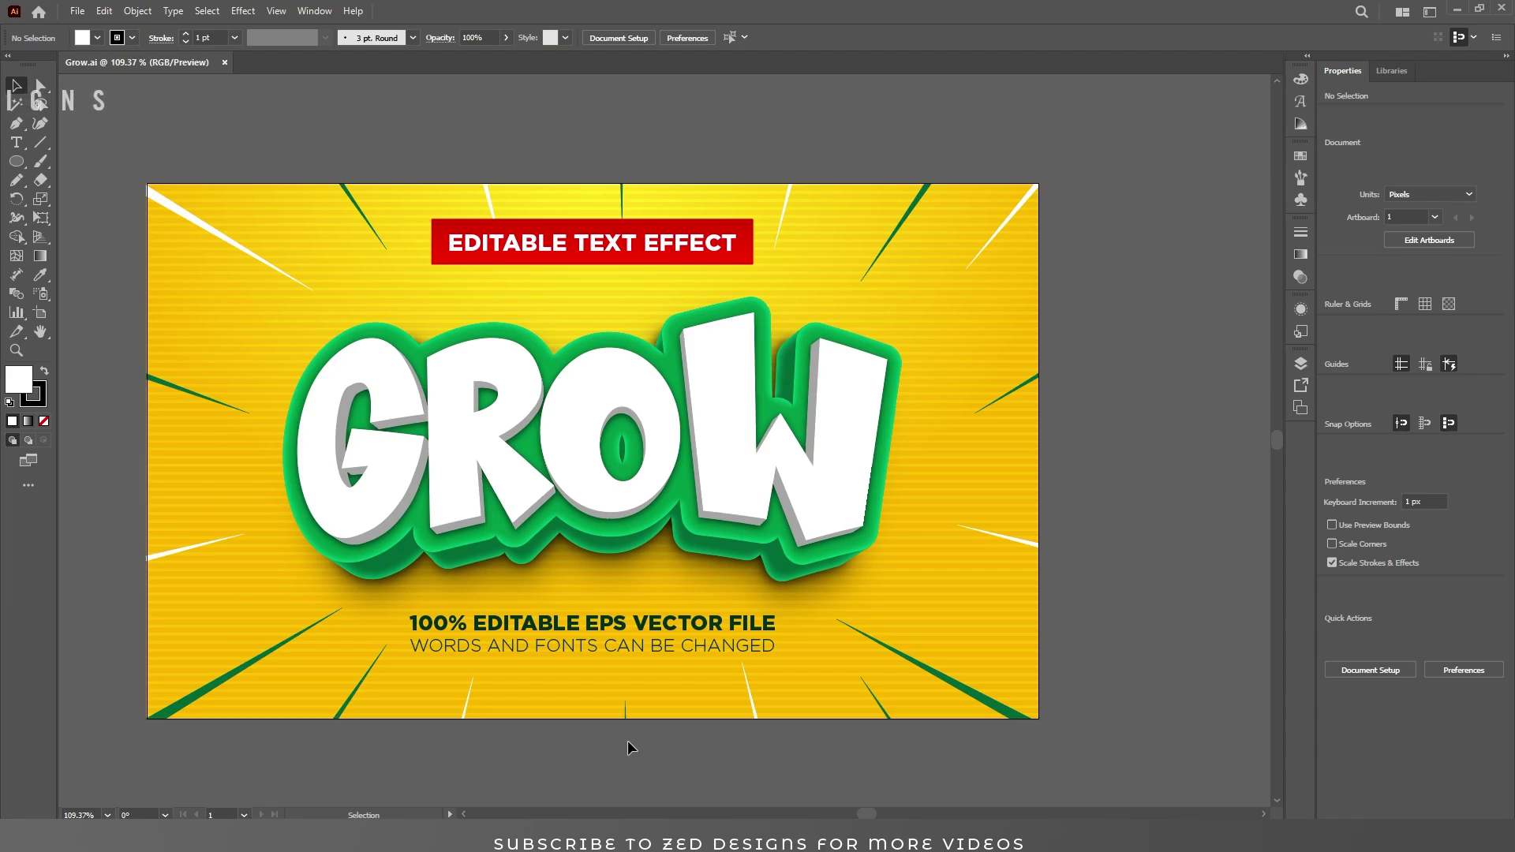
- Select the existing GROW lettering and delete it from the yellow background
double_click(589, 492)
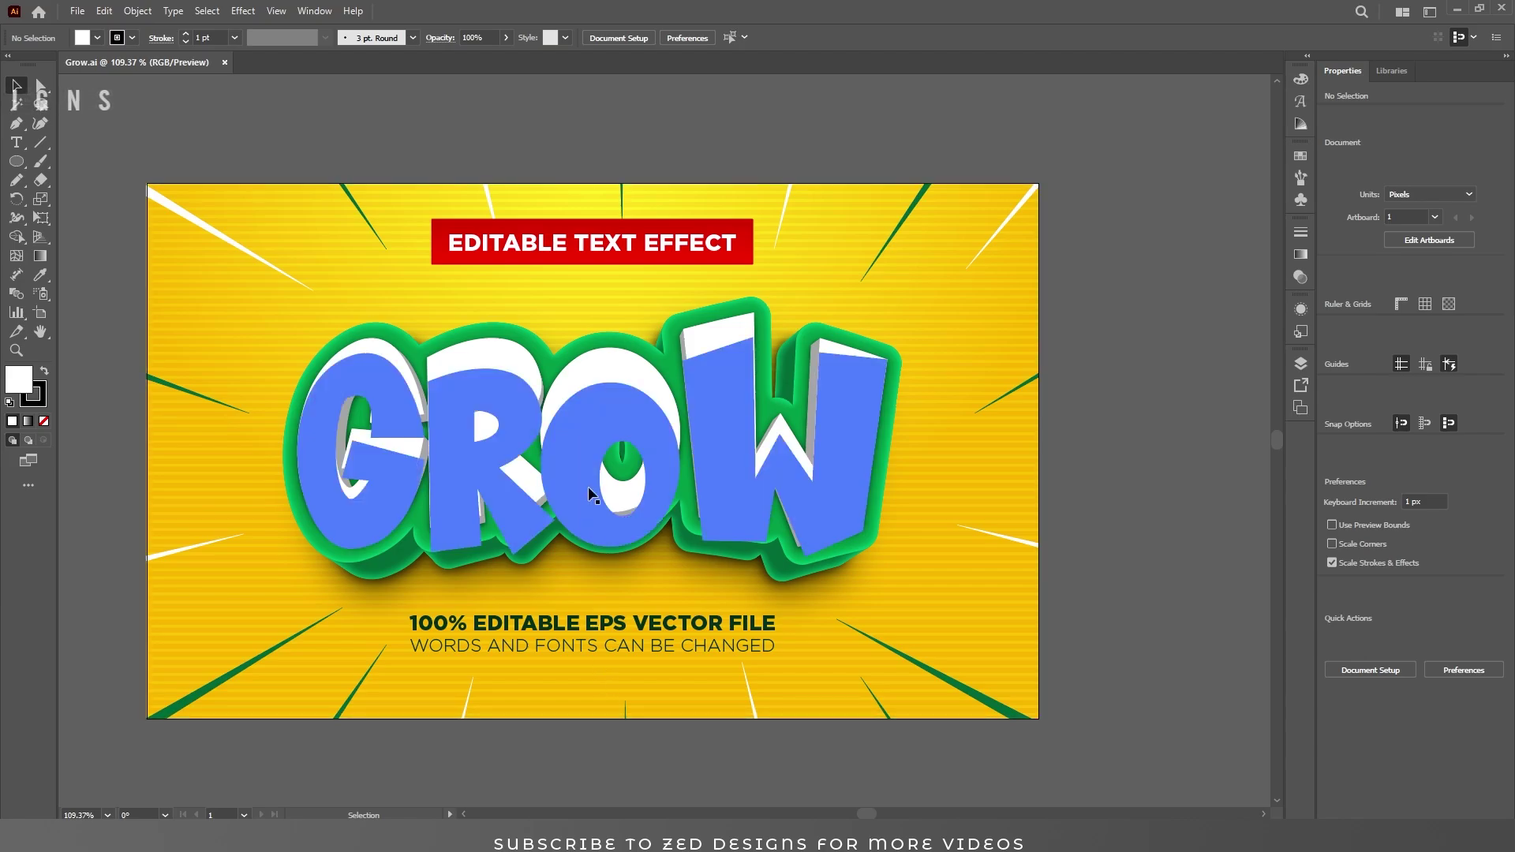
key("Delete")
- Add a new text object near the artboard centre reading GROW
key("t")
left_click(490, 407)
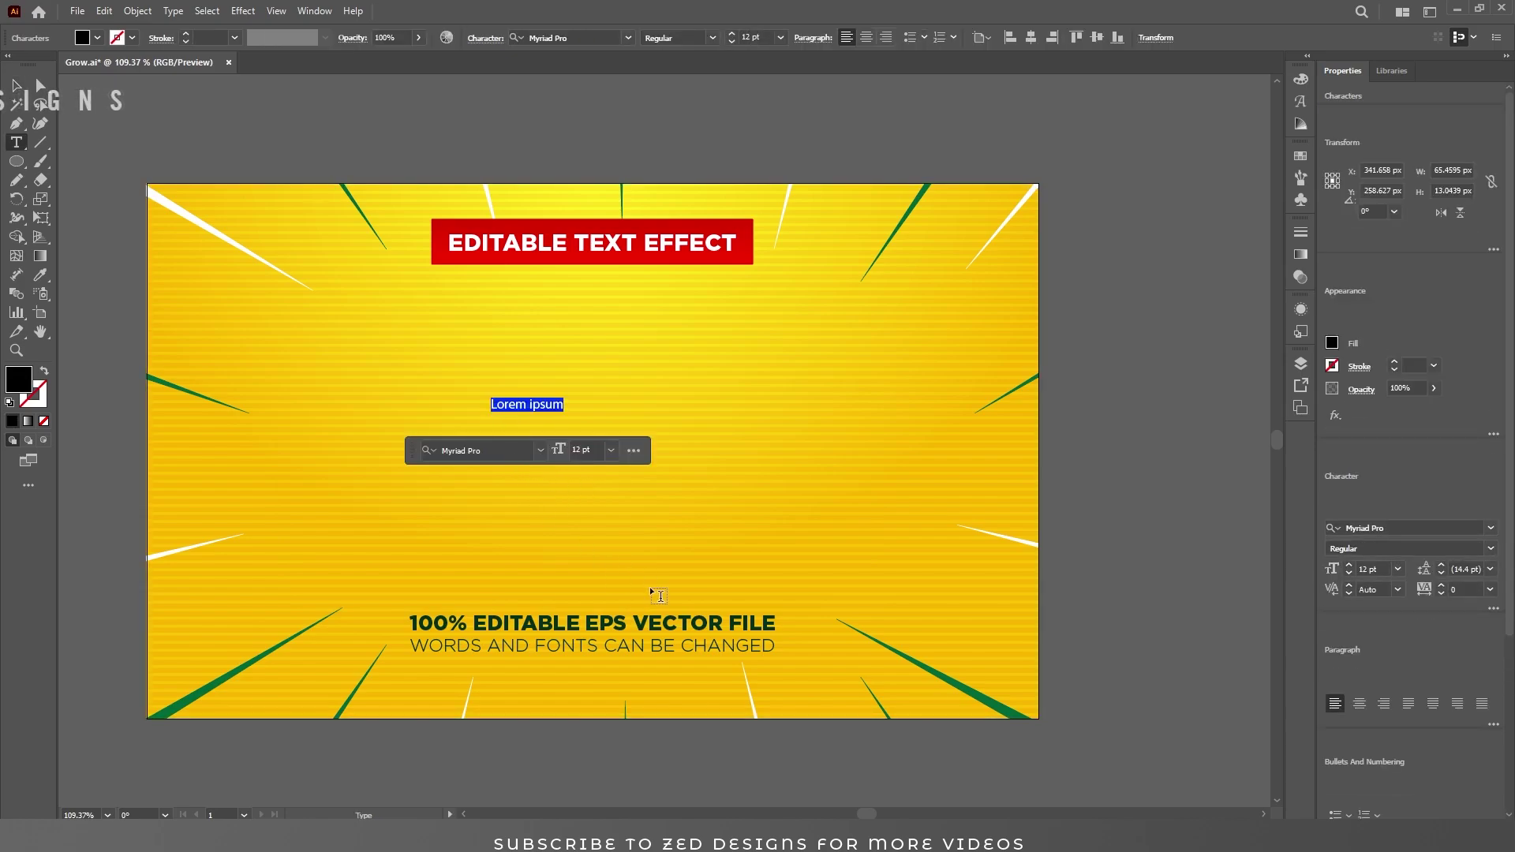
type("G")
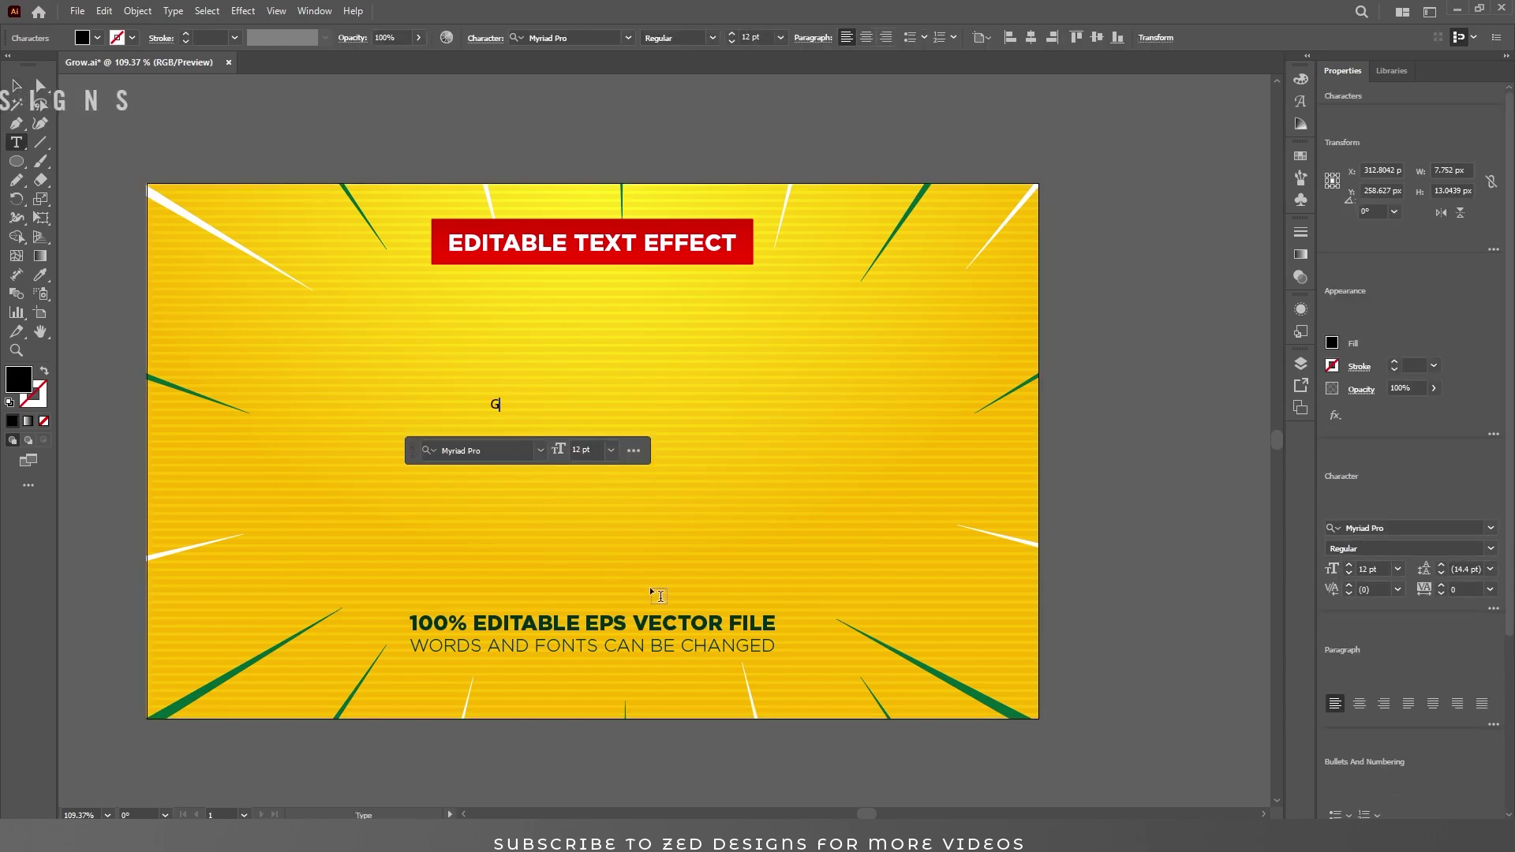
type("ROW")
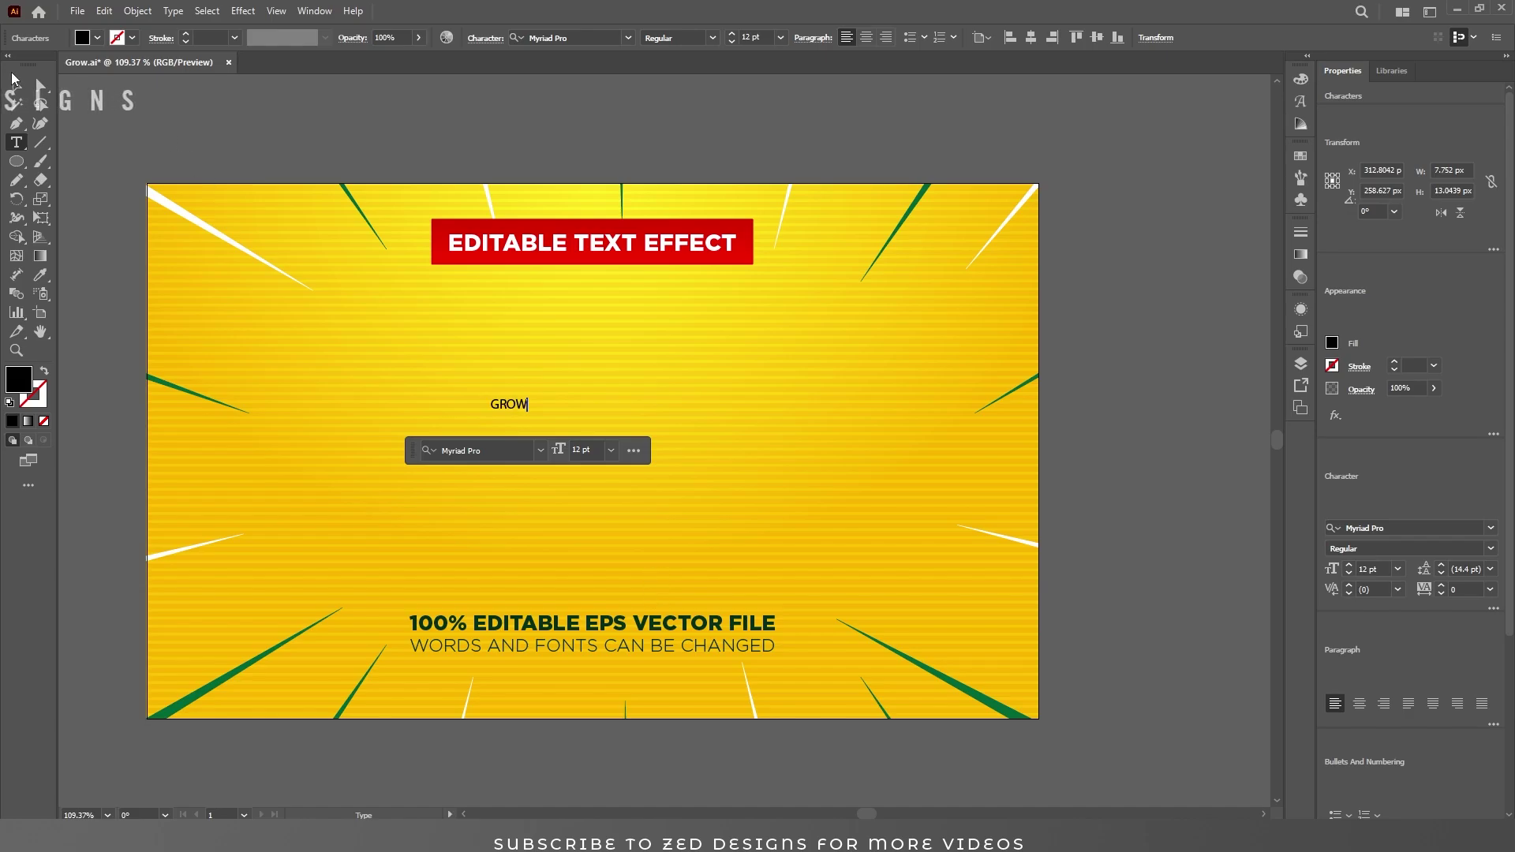
key("Escape")
- Set the GROW text to 210 pt in the Sugar Bomb font
left_click(765, 37)
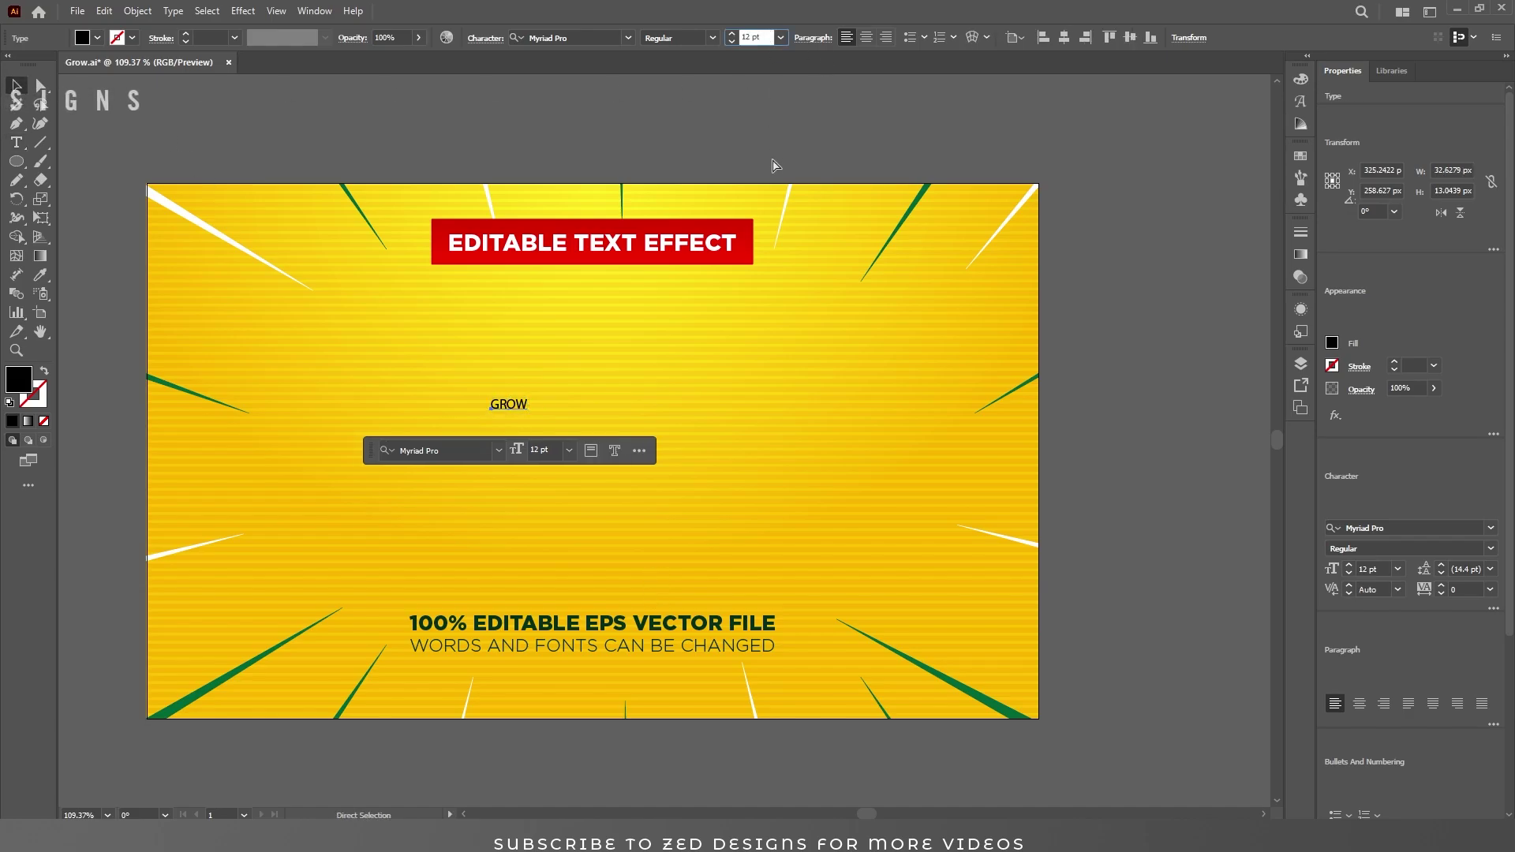
type("210")
key("Return")
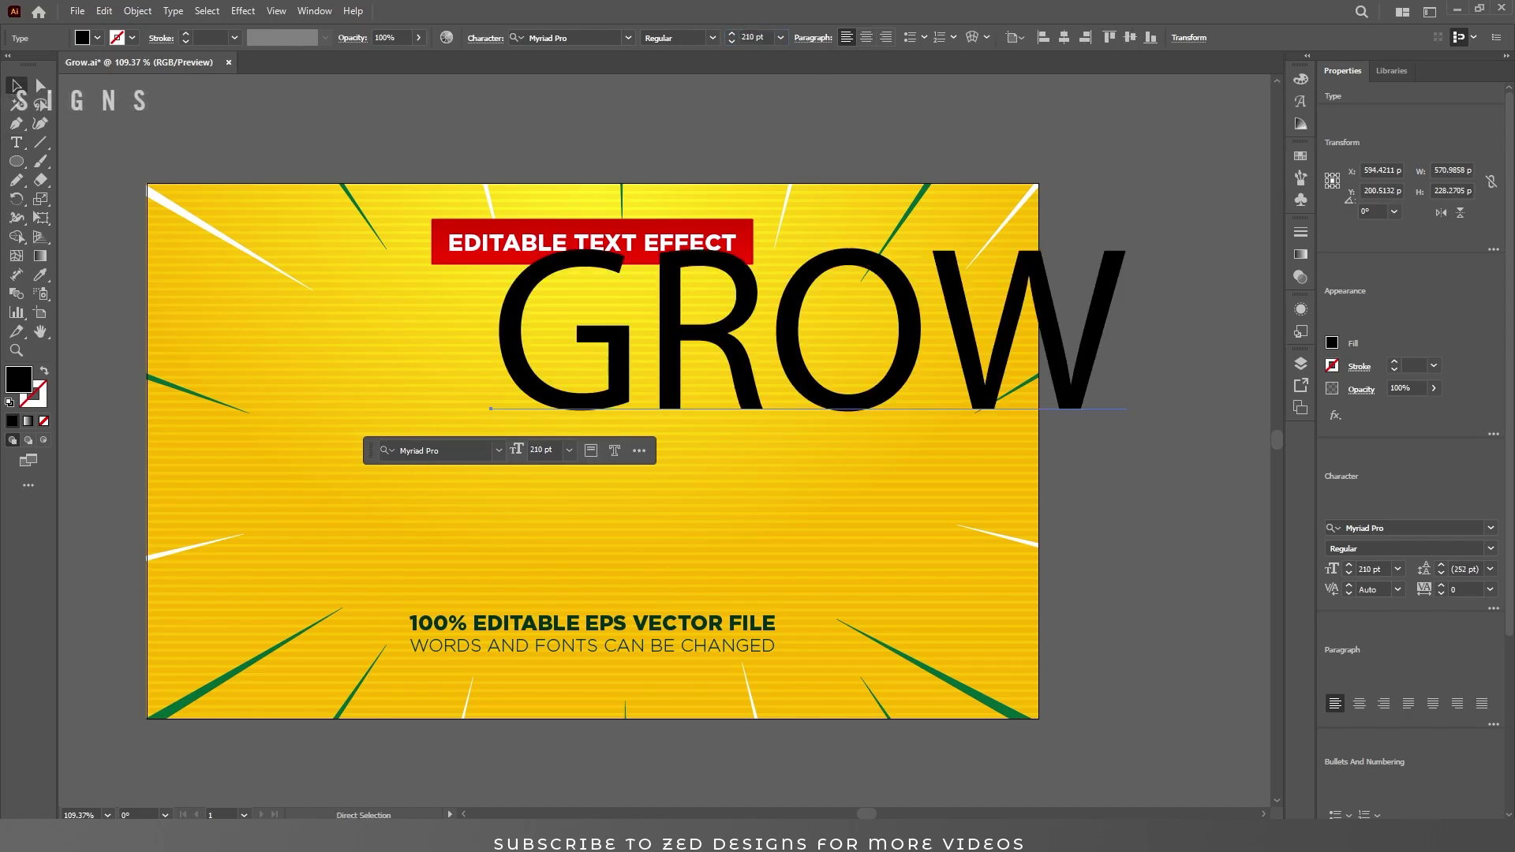
left_click(589, 37)
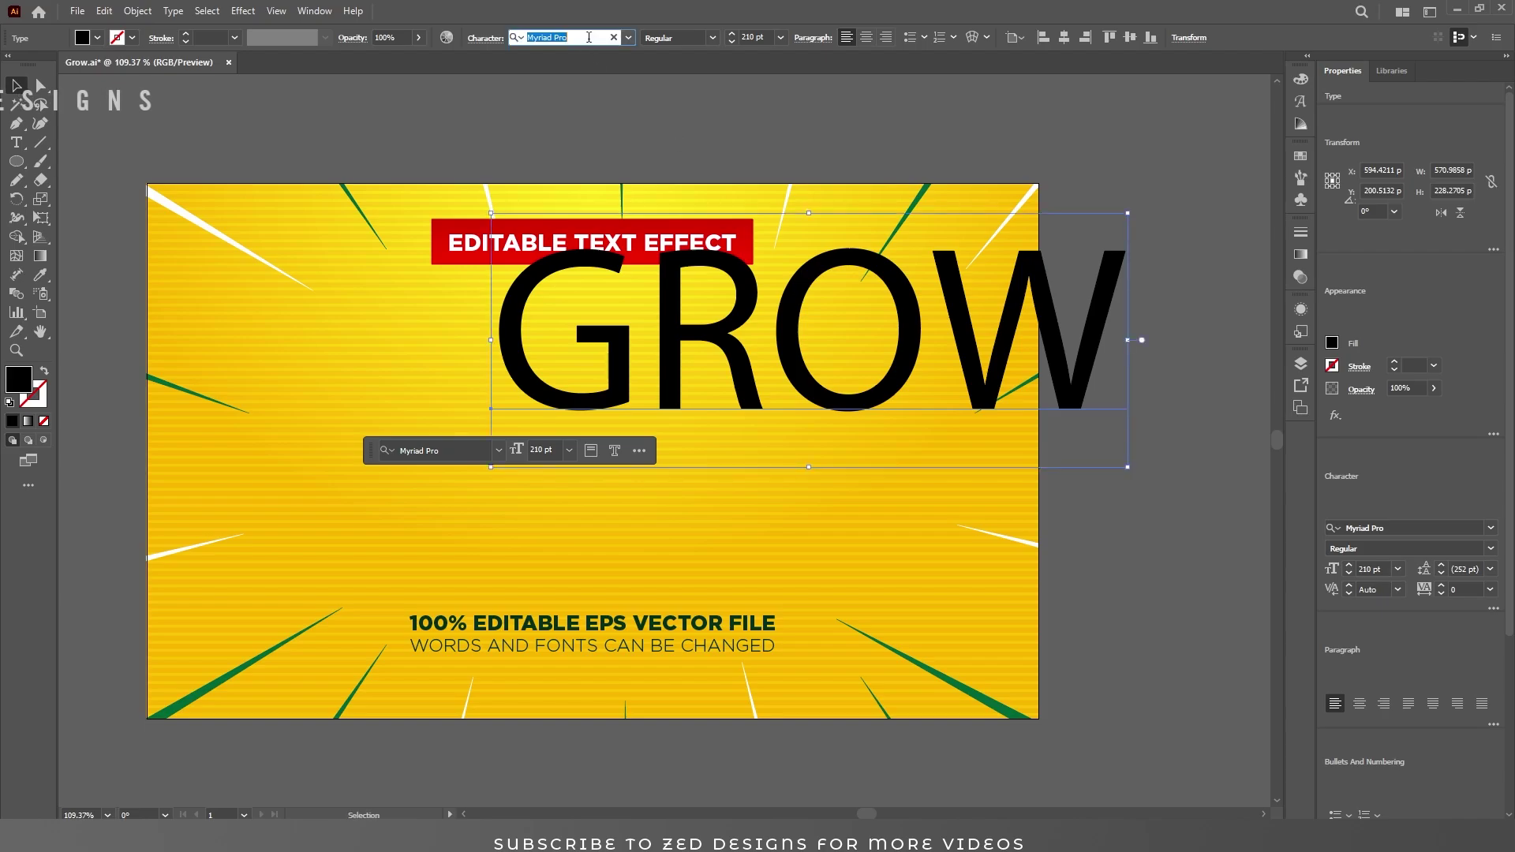
type("sug")
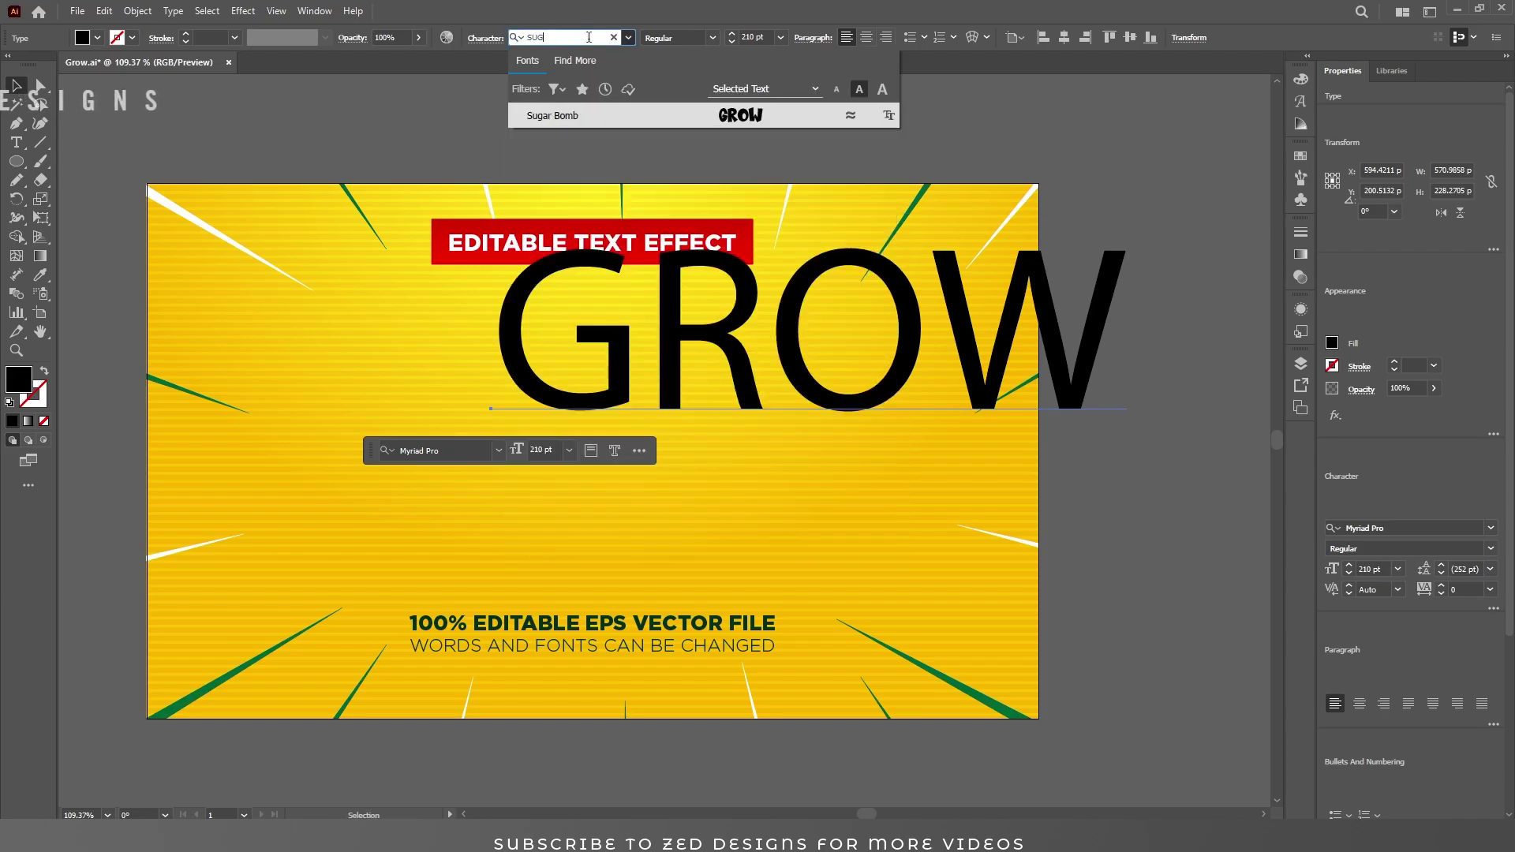
left_click(701, 117)
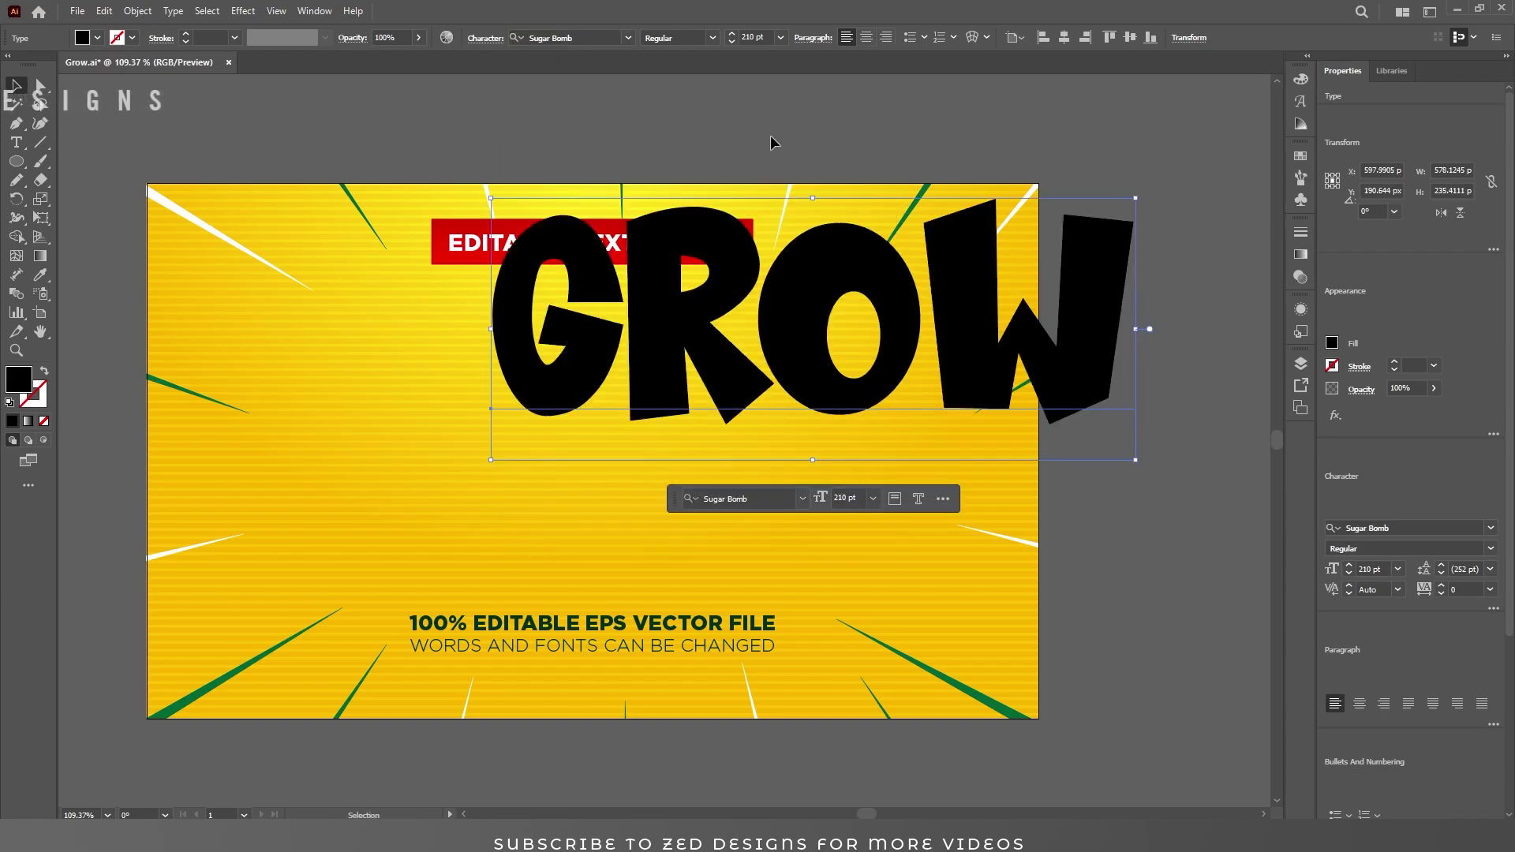
- Centre-align GROW and centre it horizontally and vertically on the artboard
left_click(867, 38)
left_click(1063, 37)
left_click(1130, 37)
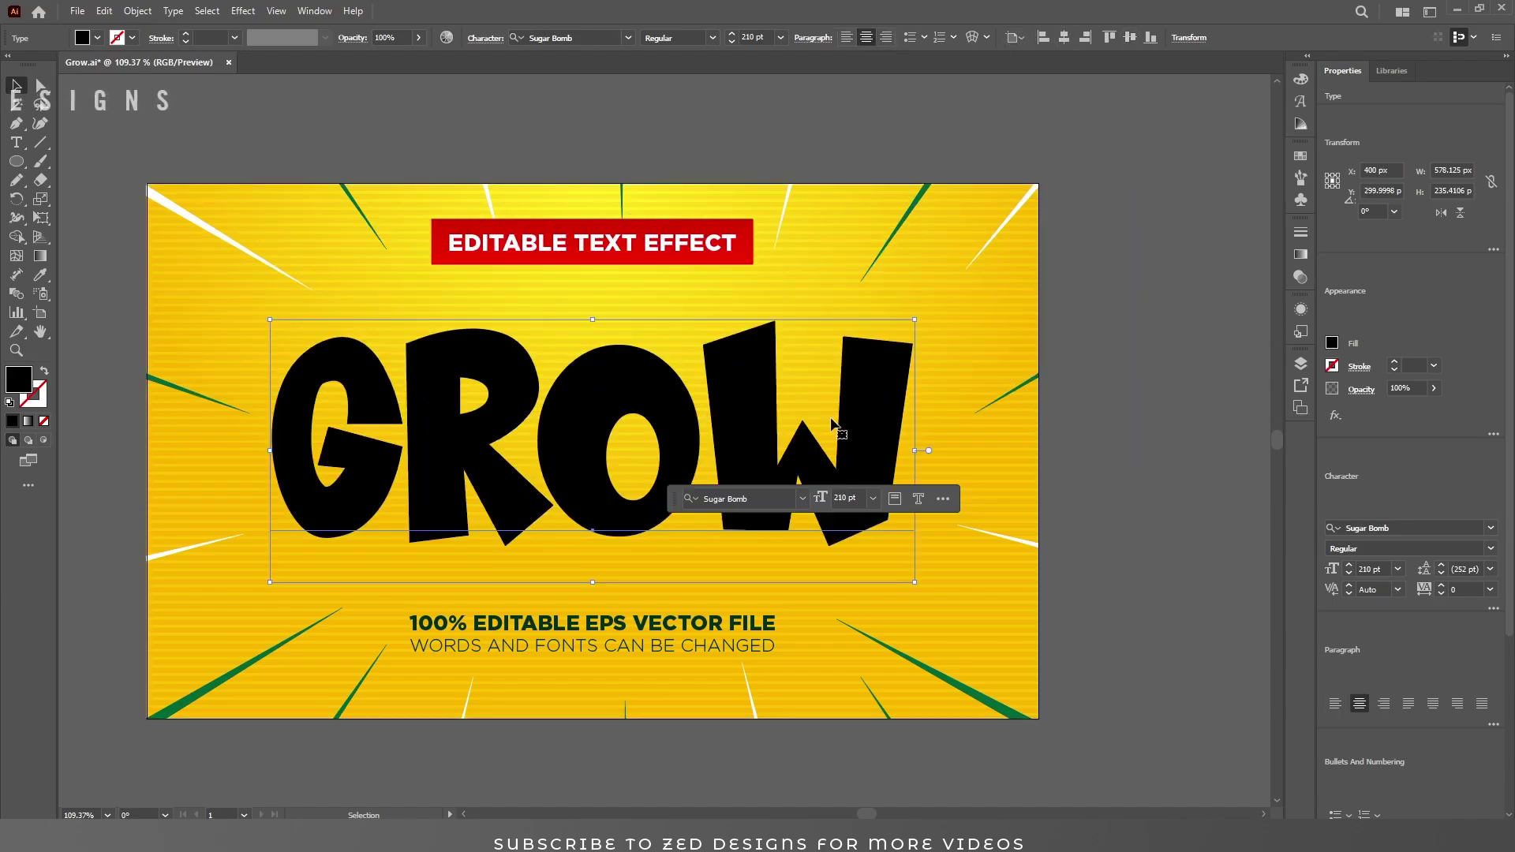
- Reduce the middle letters R and O to 180 pt
double_click(501, 449)
left_click_drag(407, 403, 670, 400)
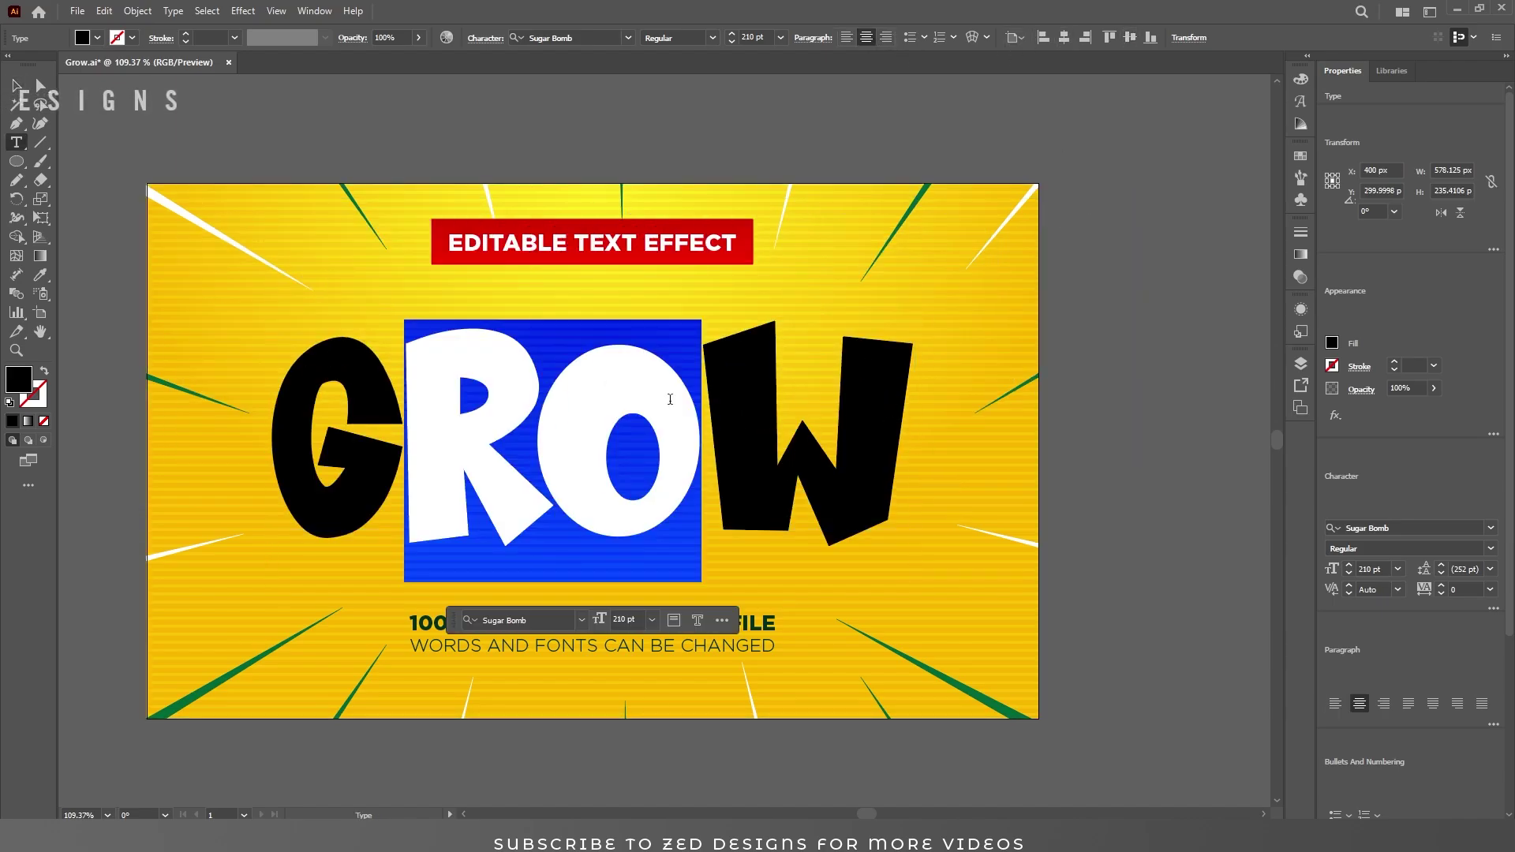
left_click(1376, 569)
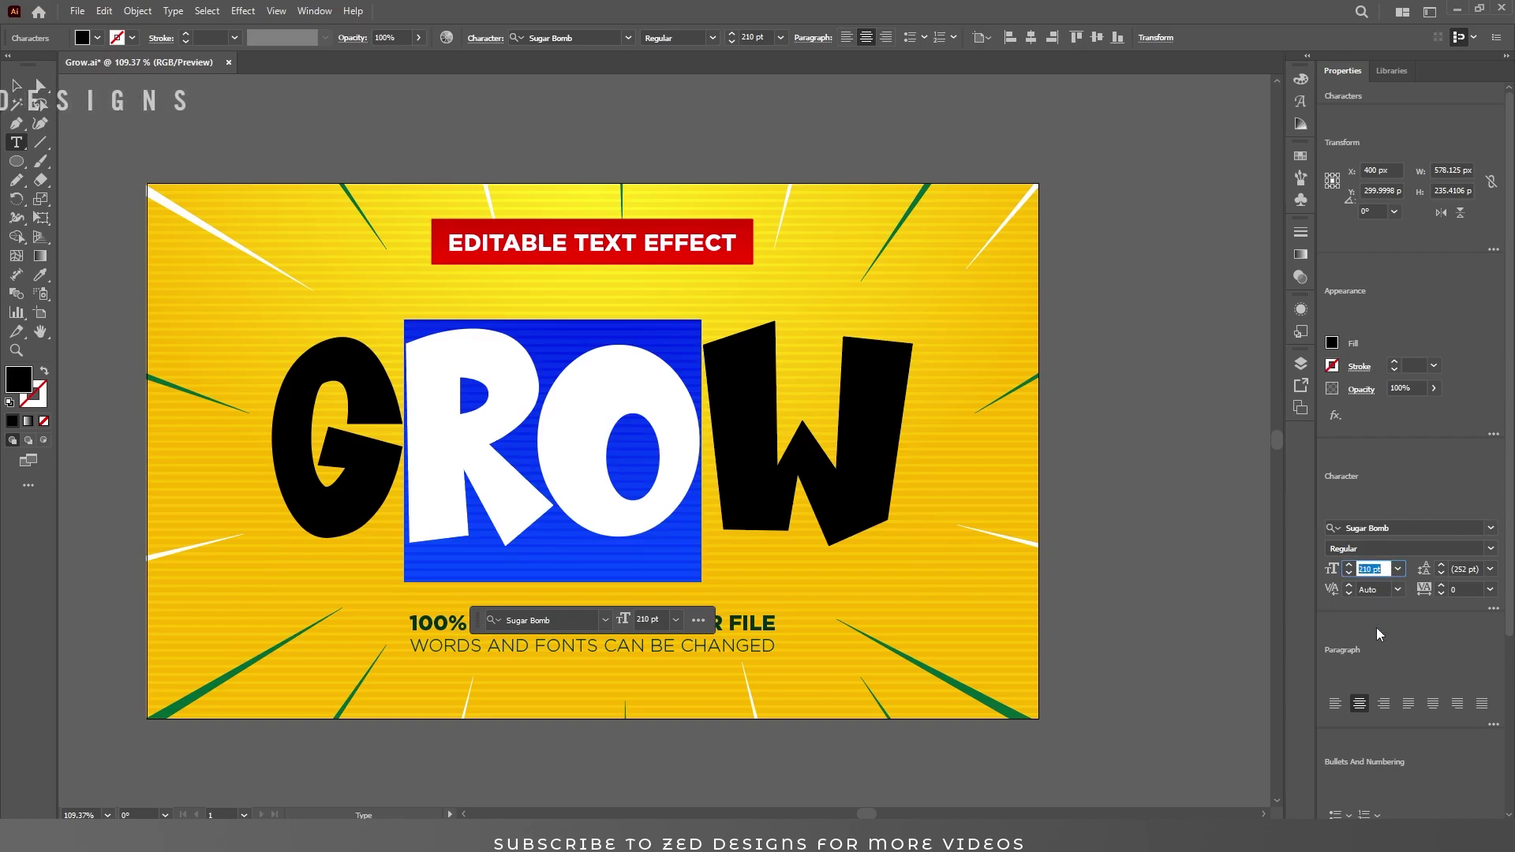
type("180")
key("Return")
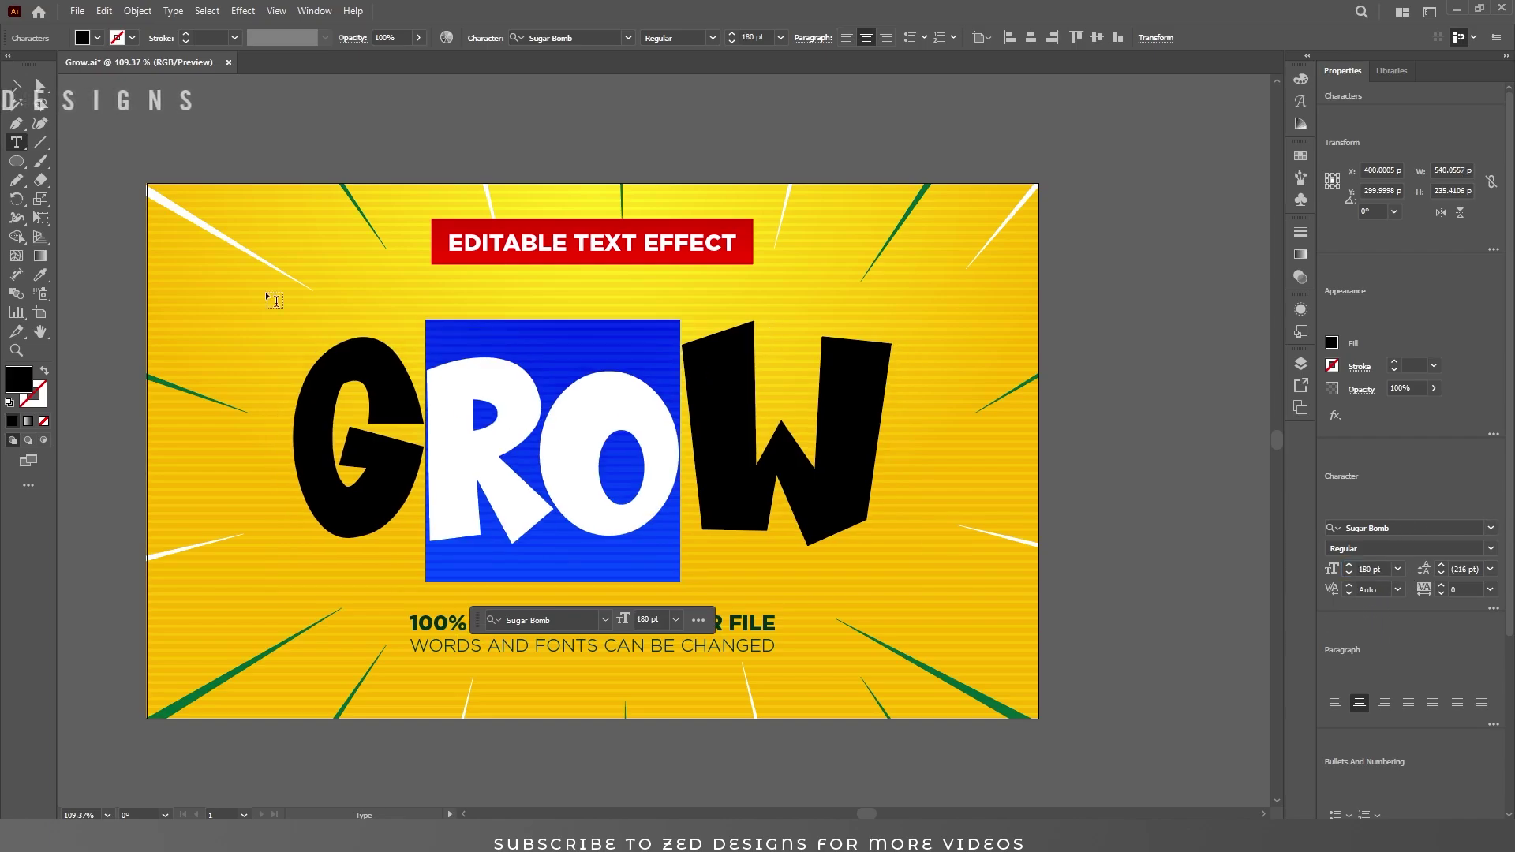
key("Escape")
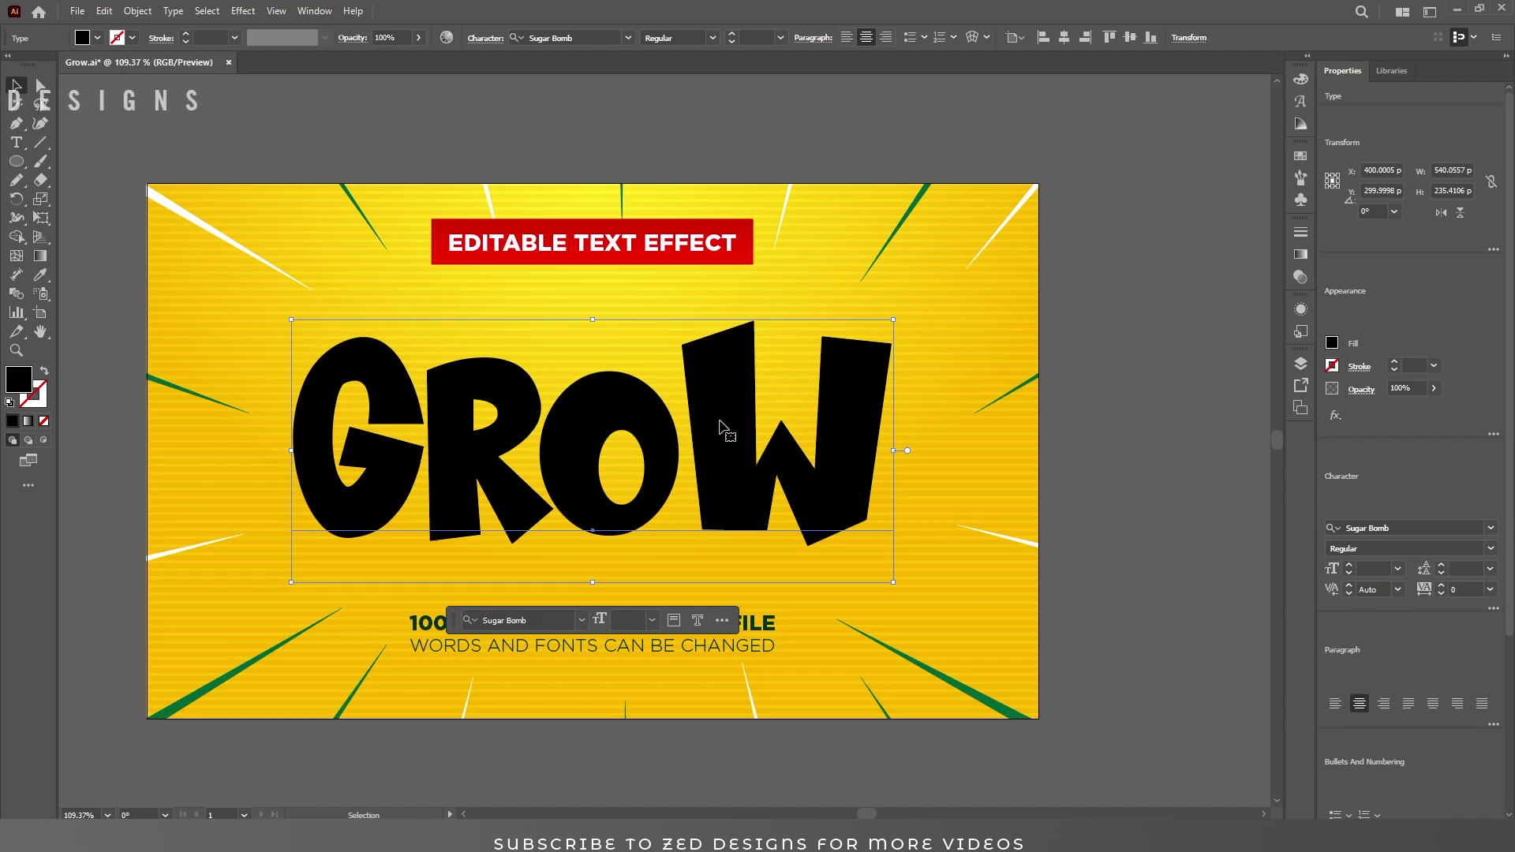
- Remove the text's own fill and add a white appearance fill to GROW
left_click(43, 421)
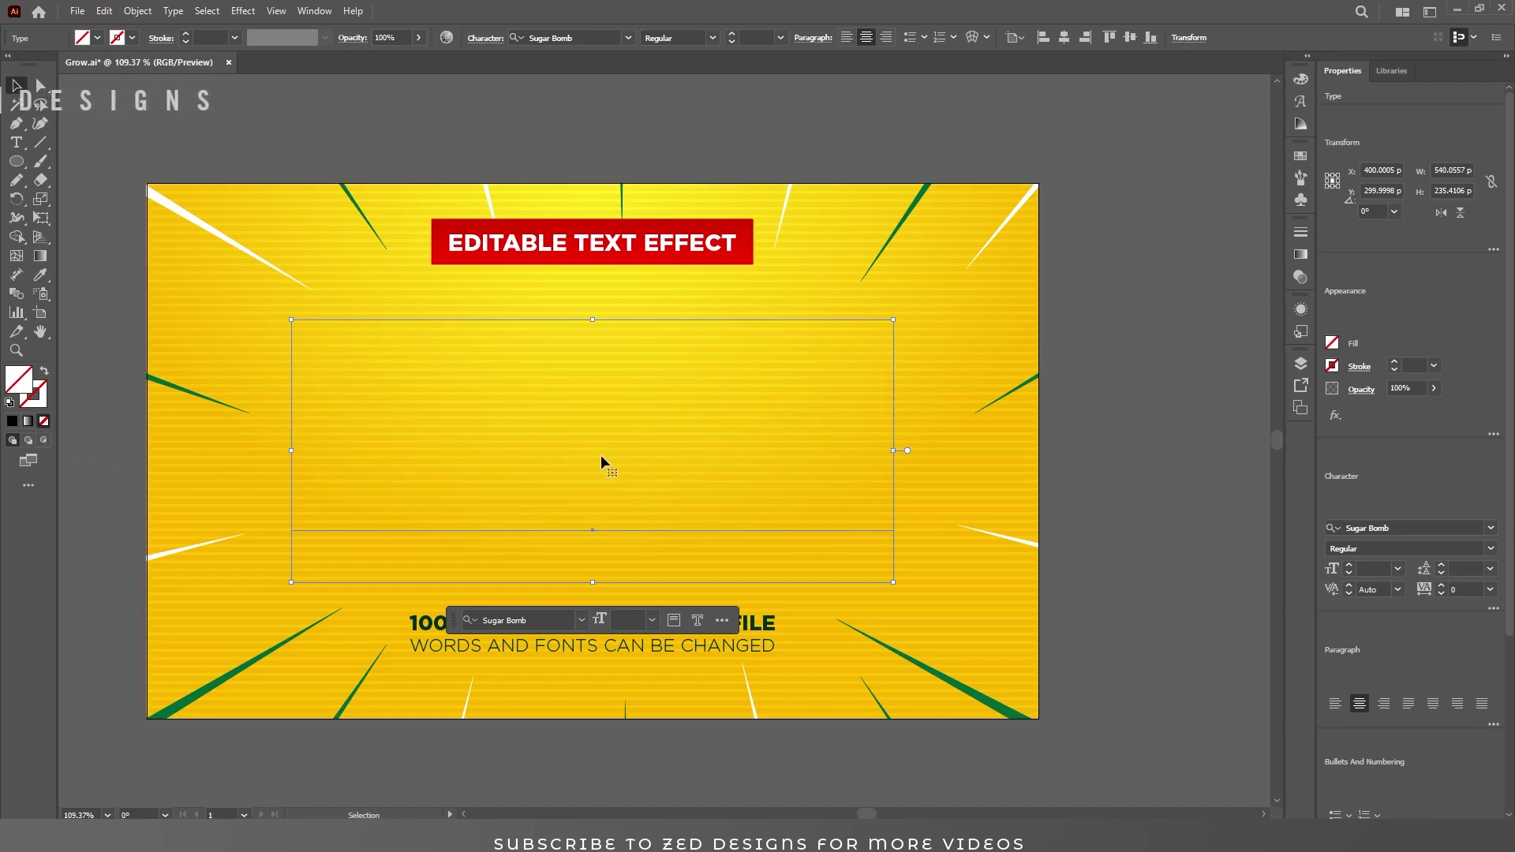
left_click(1301, 310)
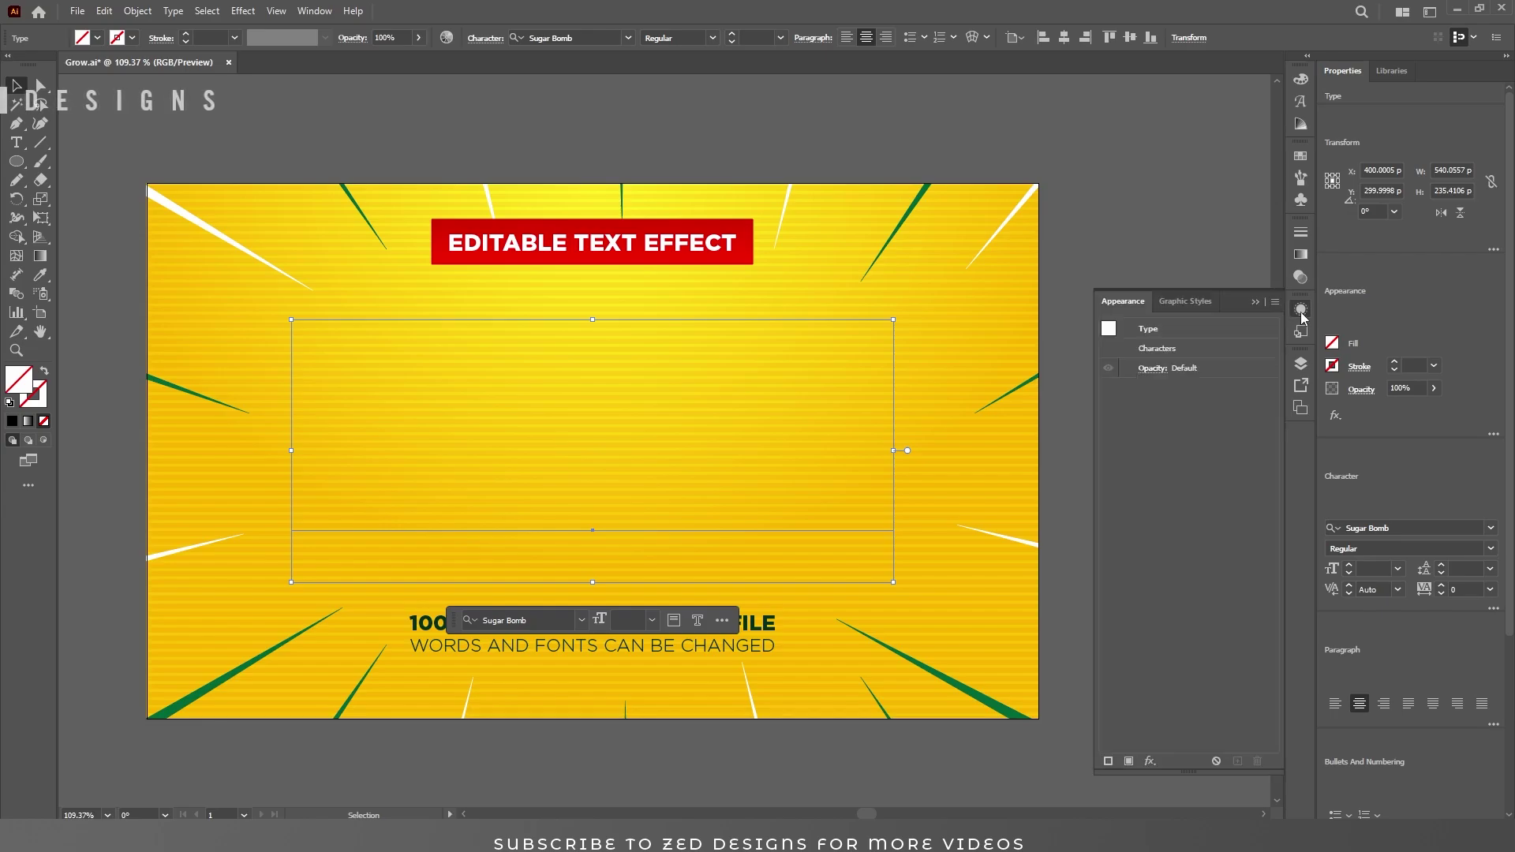
left_click(1128, 761)
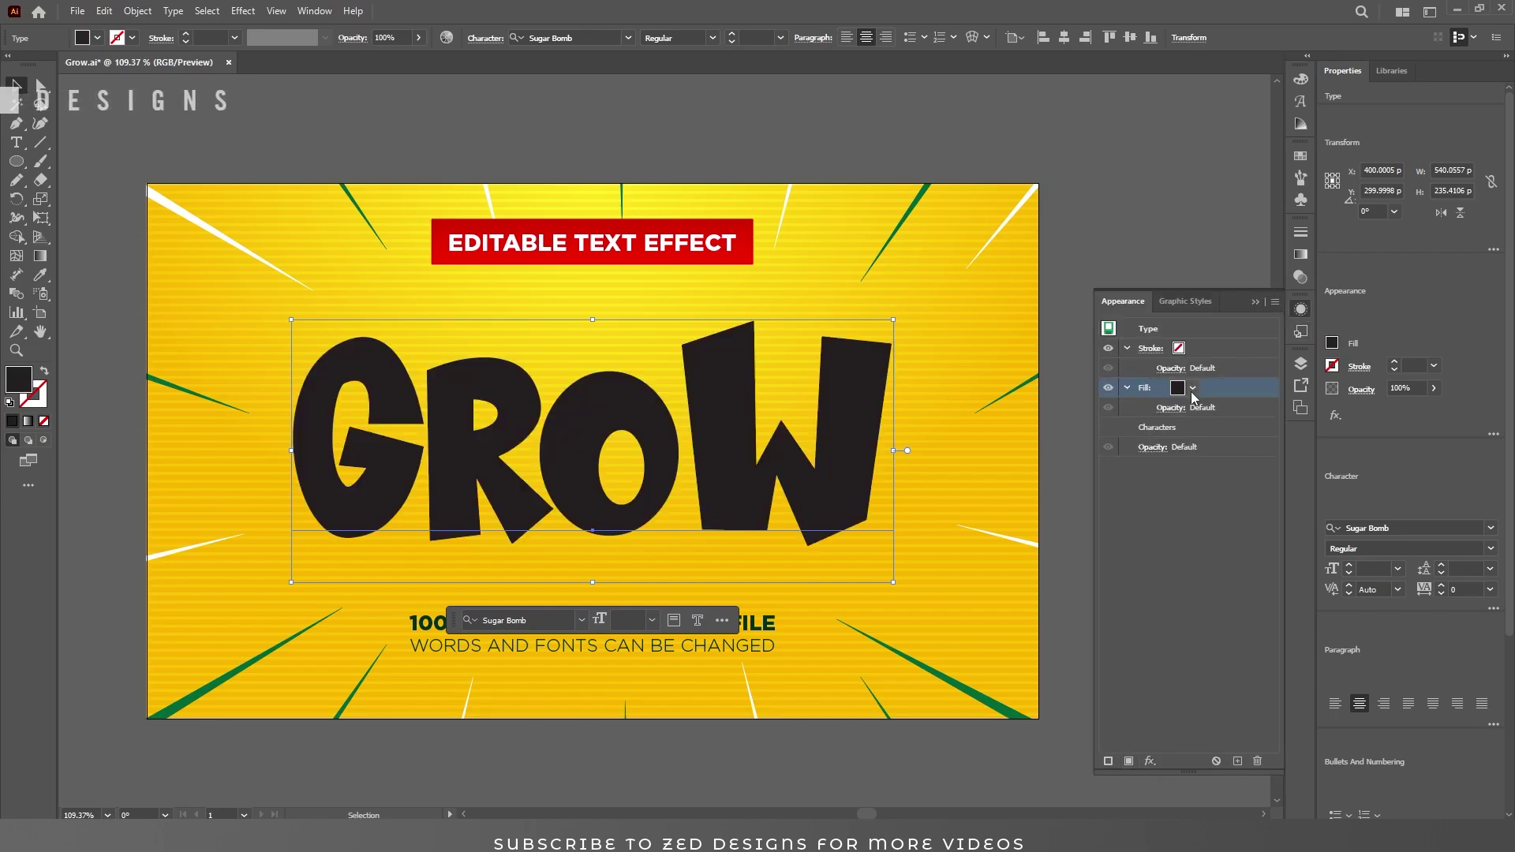
left_click(1127, 388)
left_click(1193, 388)
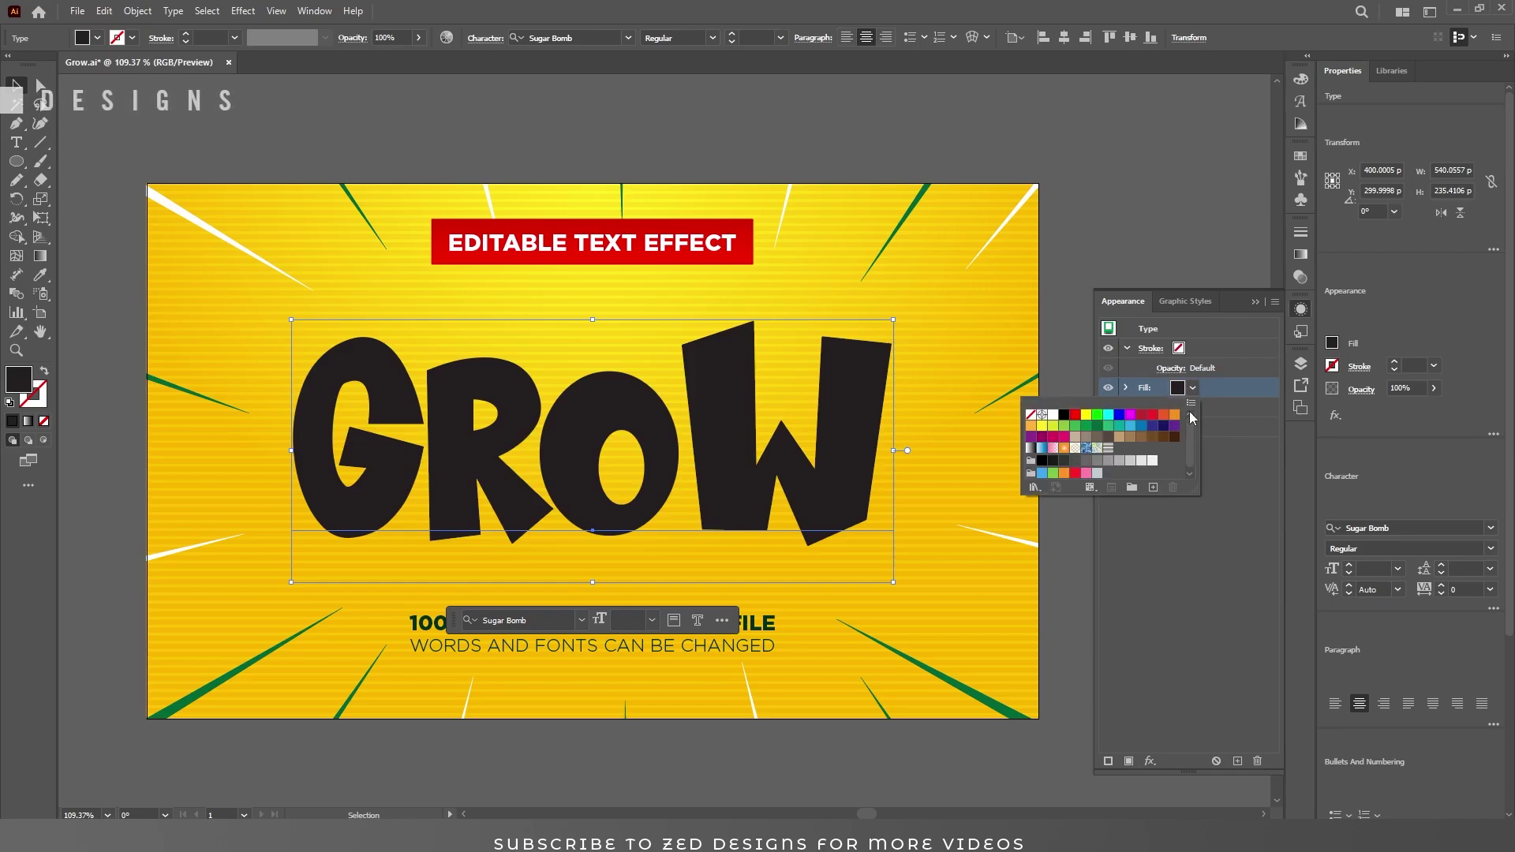
left_click(1052, 414)
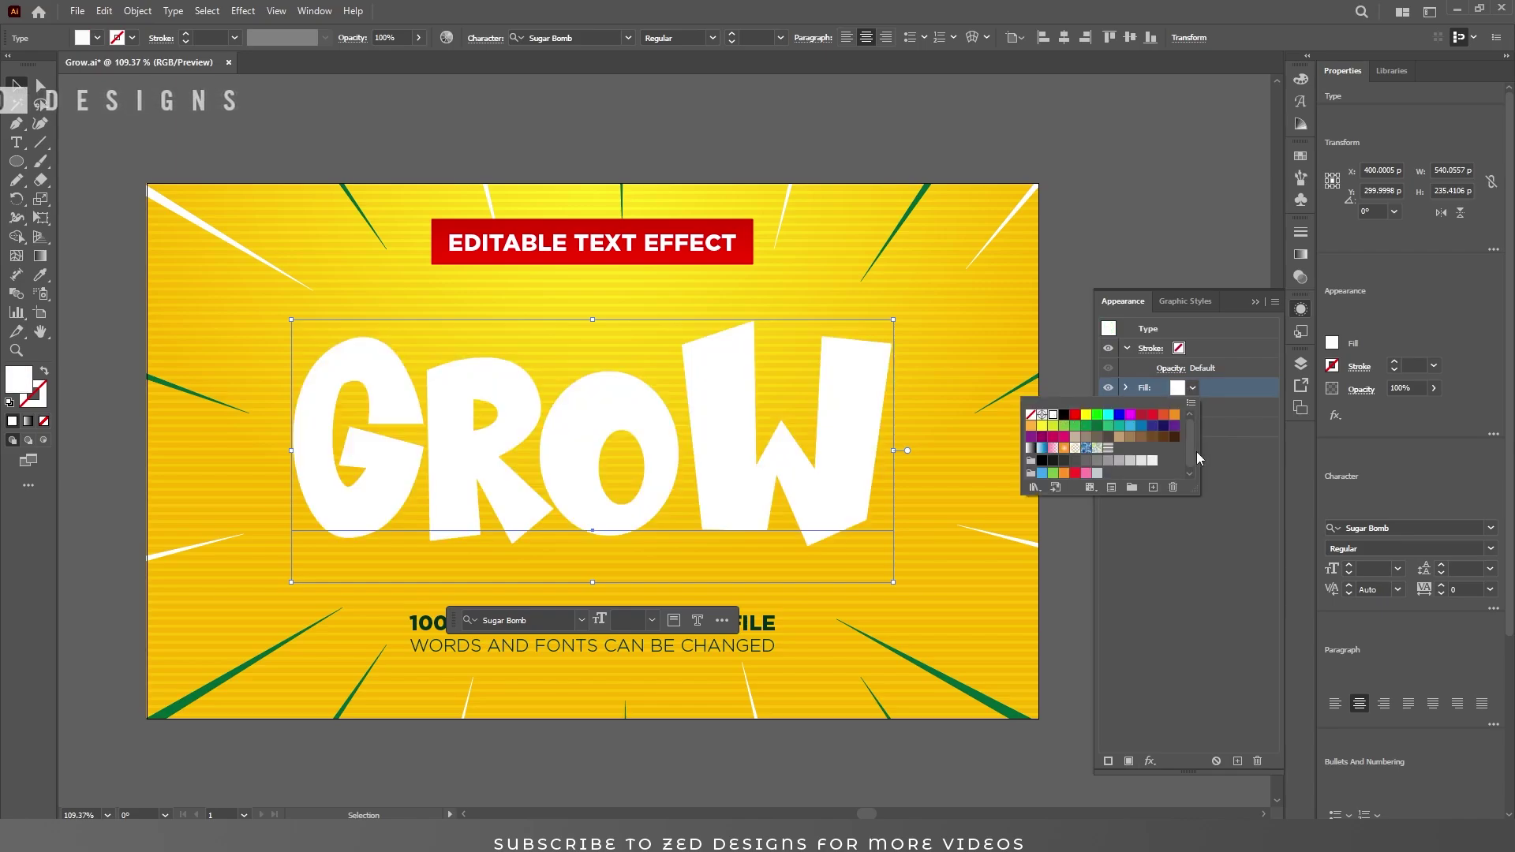
left_click(1128, 348)
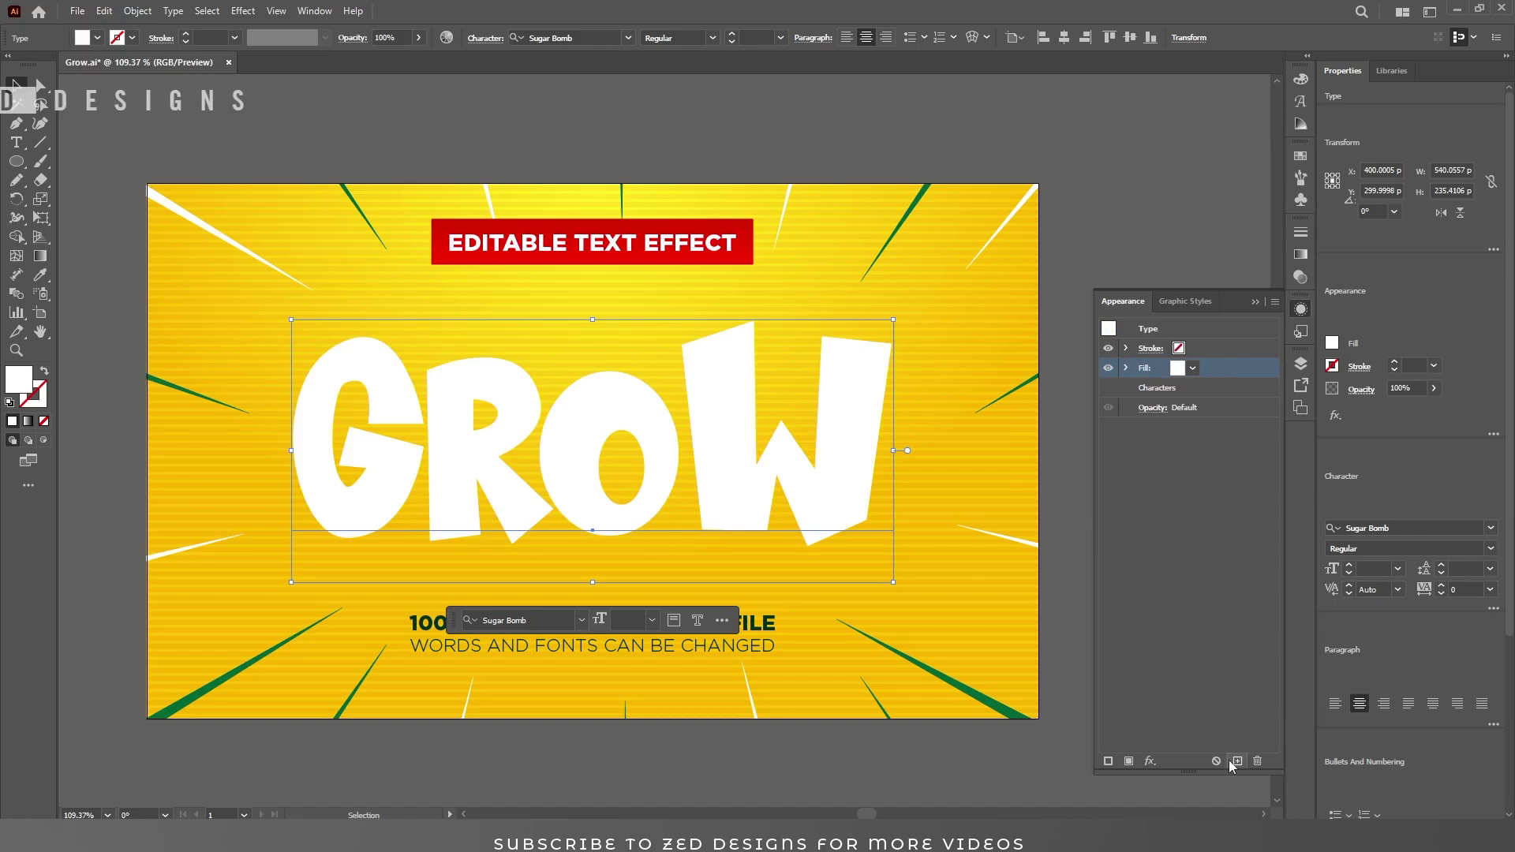
- Add a second fill beneath the white one and colour it grey A5A5A5
left_click(1237, 761)
left_click(1198, 390)
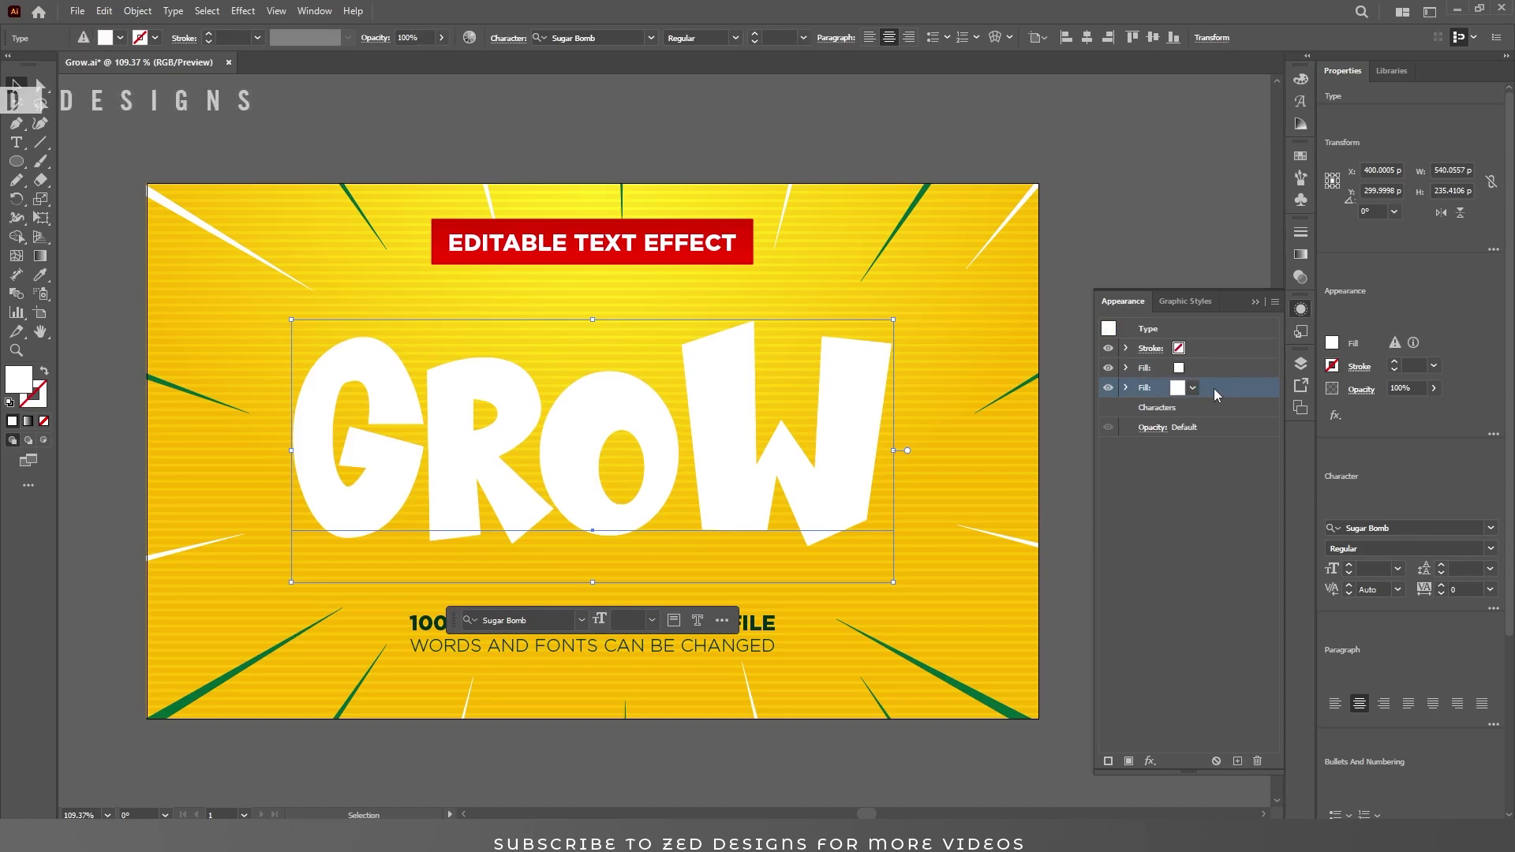
double_click(22, 385)
type("A5A5A5")
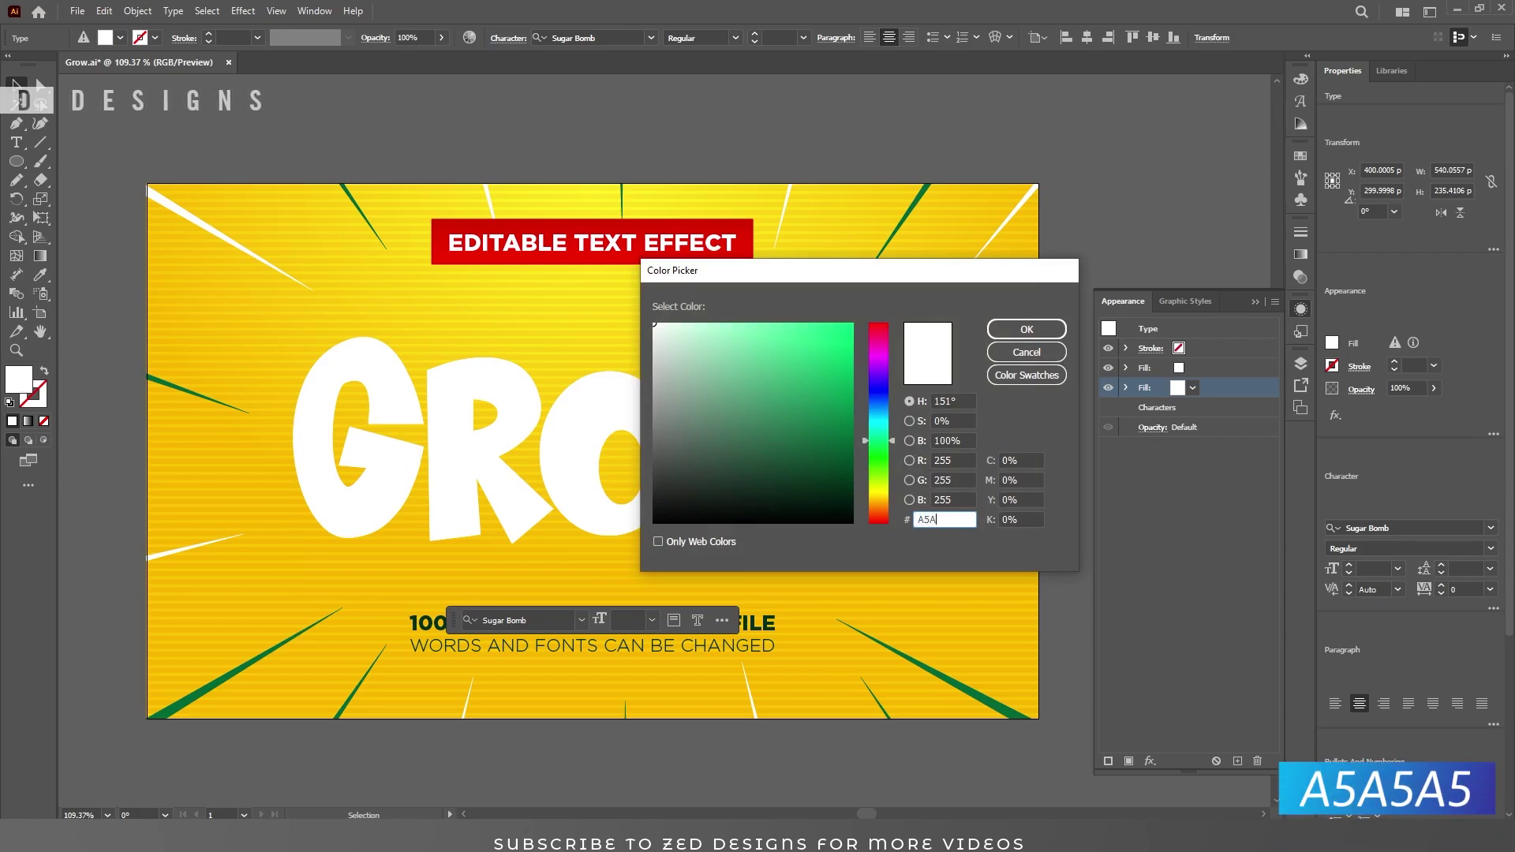
left_click(1029, 330)
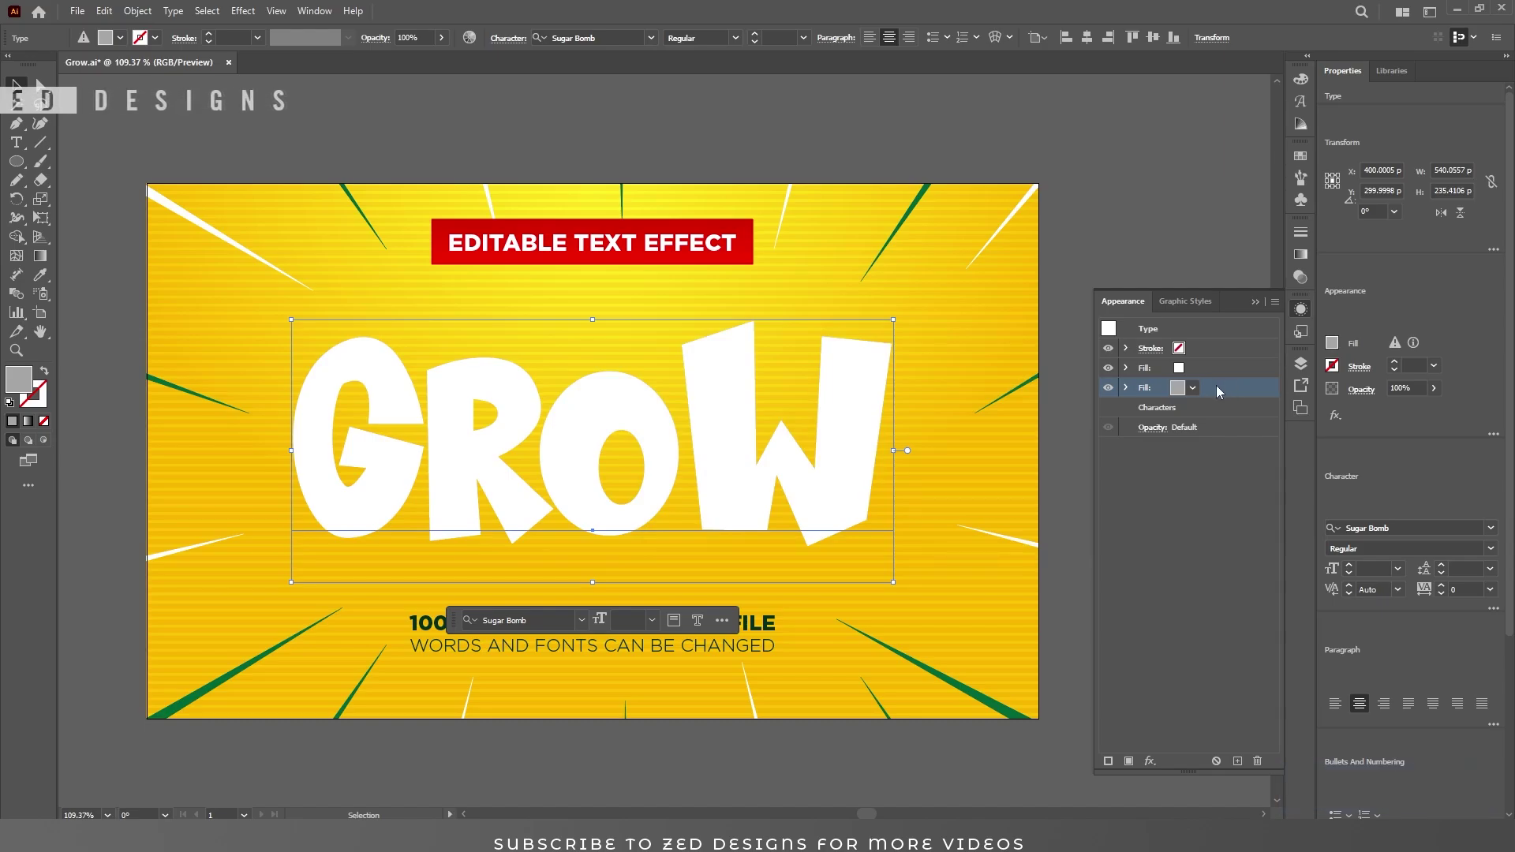
- Apply a Transform effect to the grey fill: 99.8% horizontal scale, 0.3 px down, 20 copies
left_click(1150, 761)
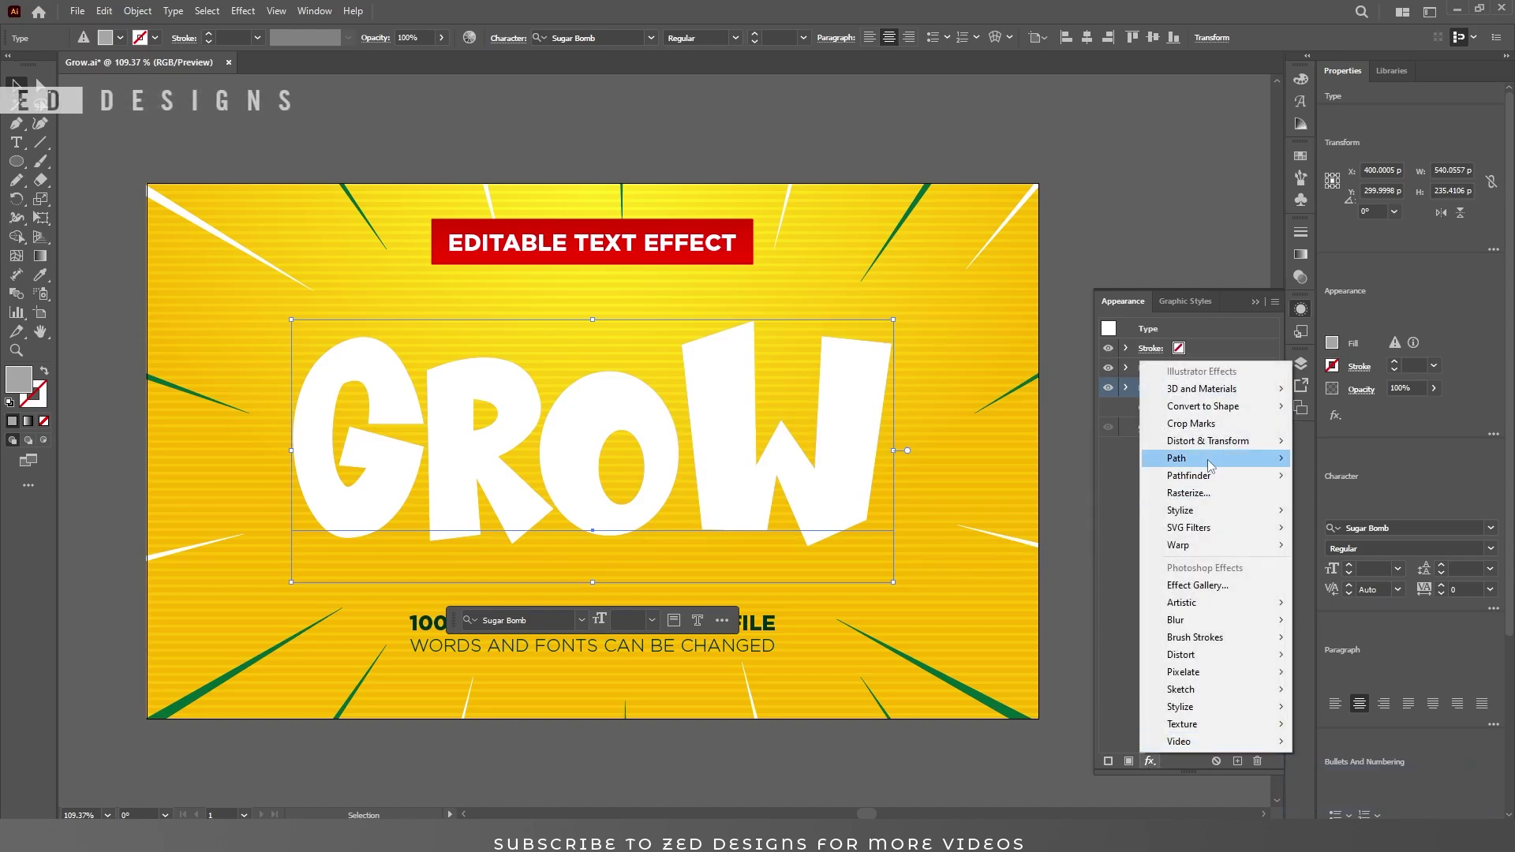
mouse_move(1215, 442)
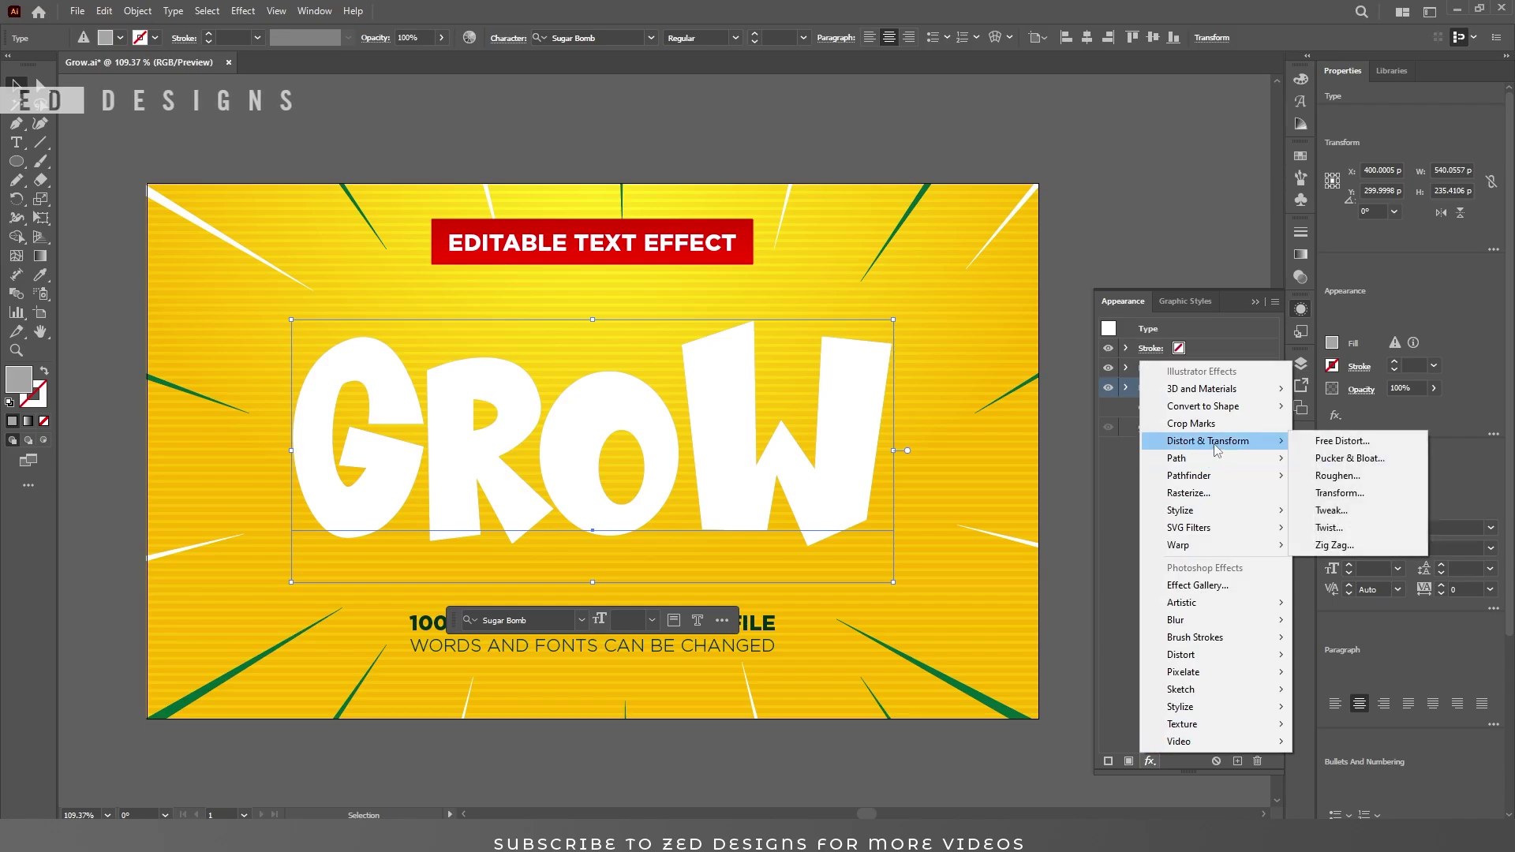
left_click(1332, 495)
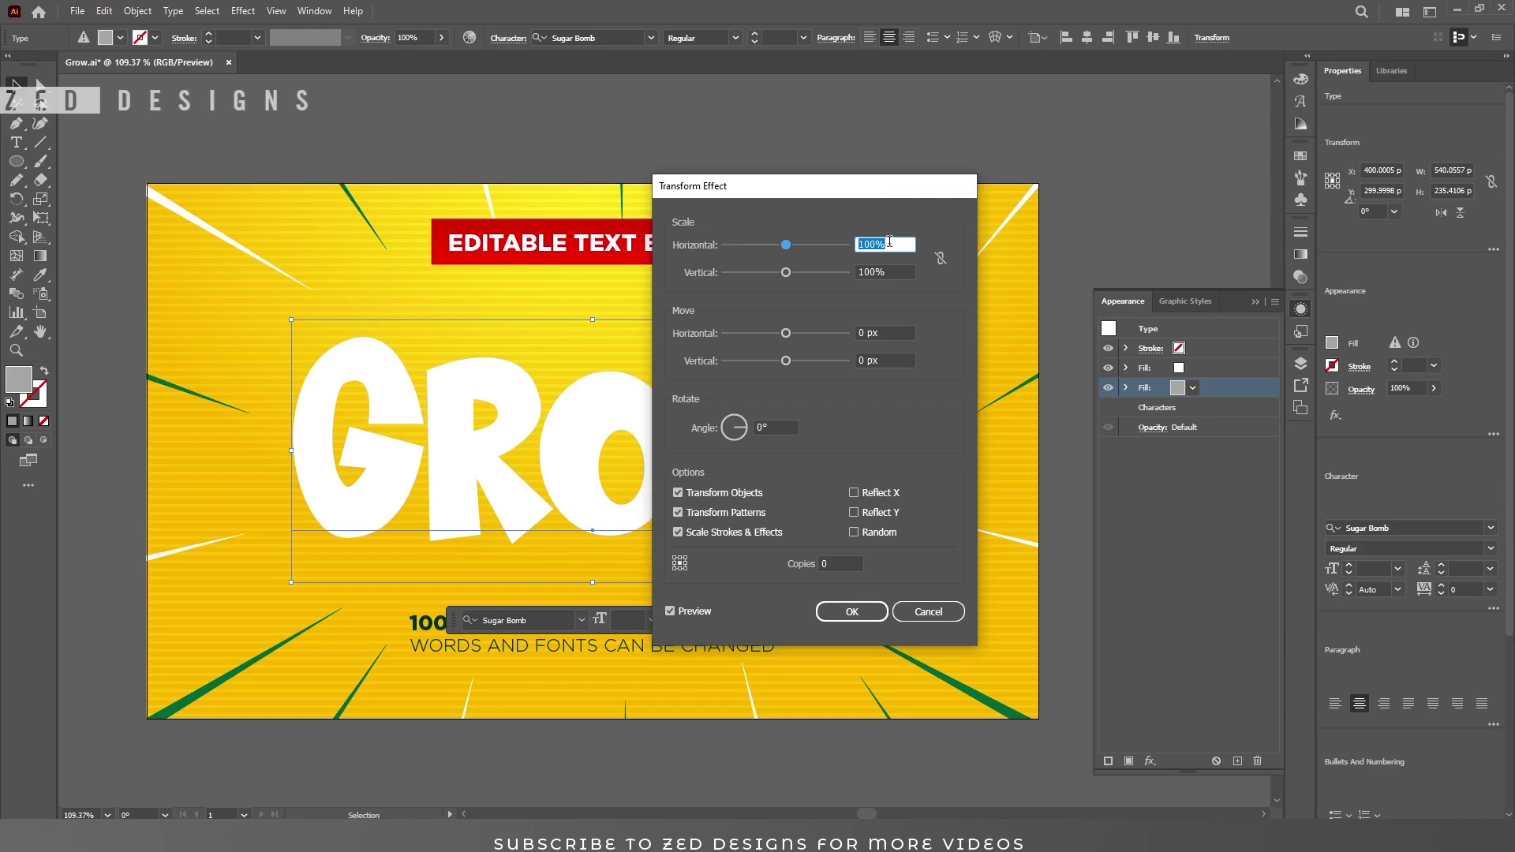
type("99.8")
key("Tab")
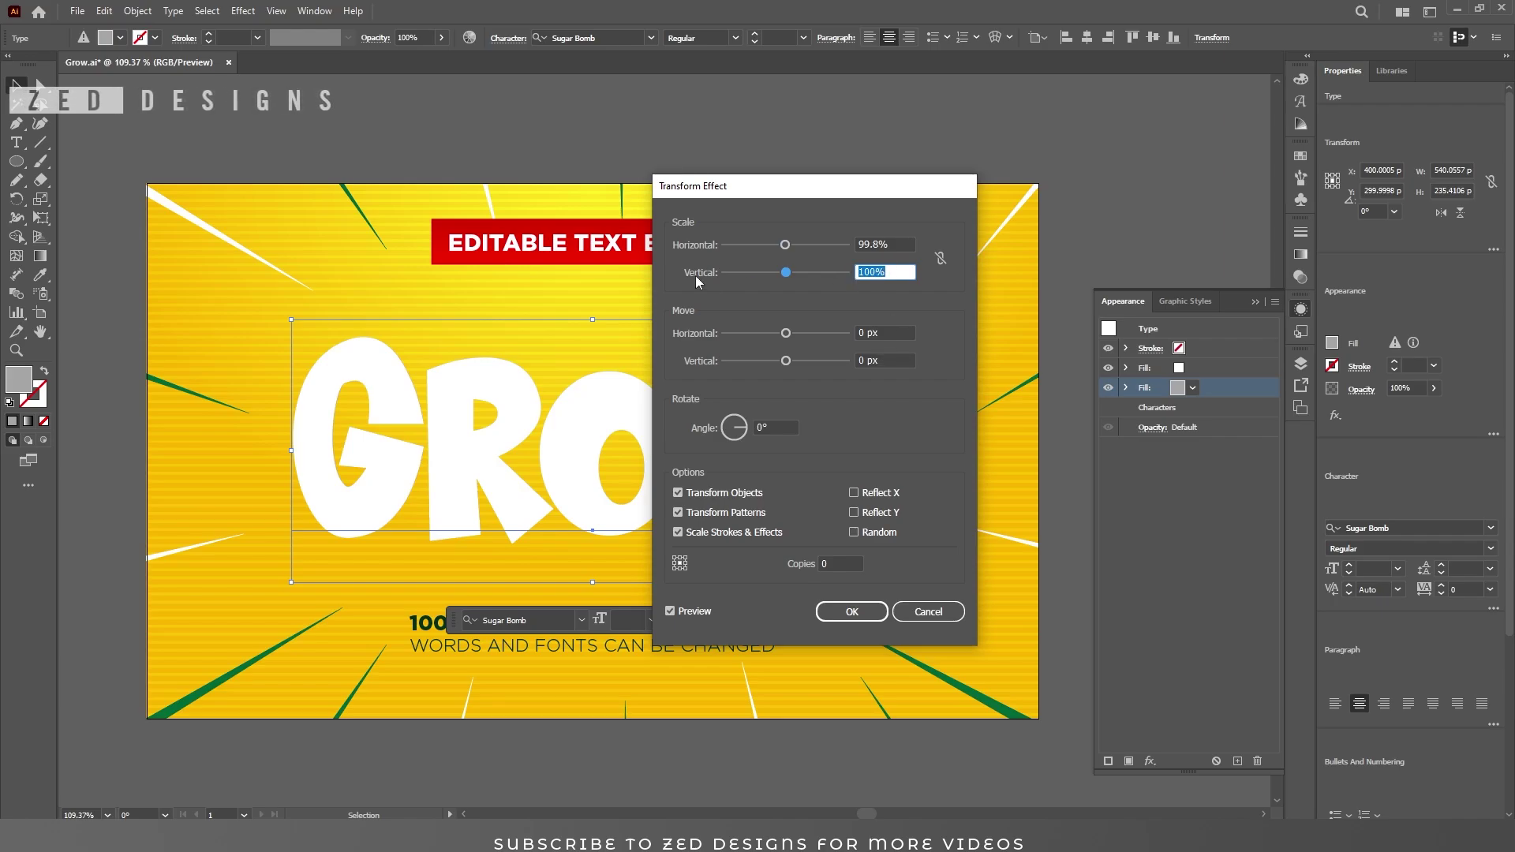
key("Tab")
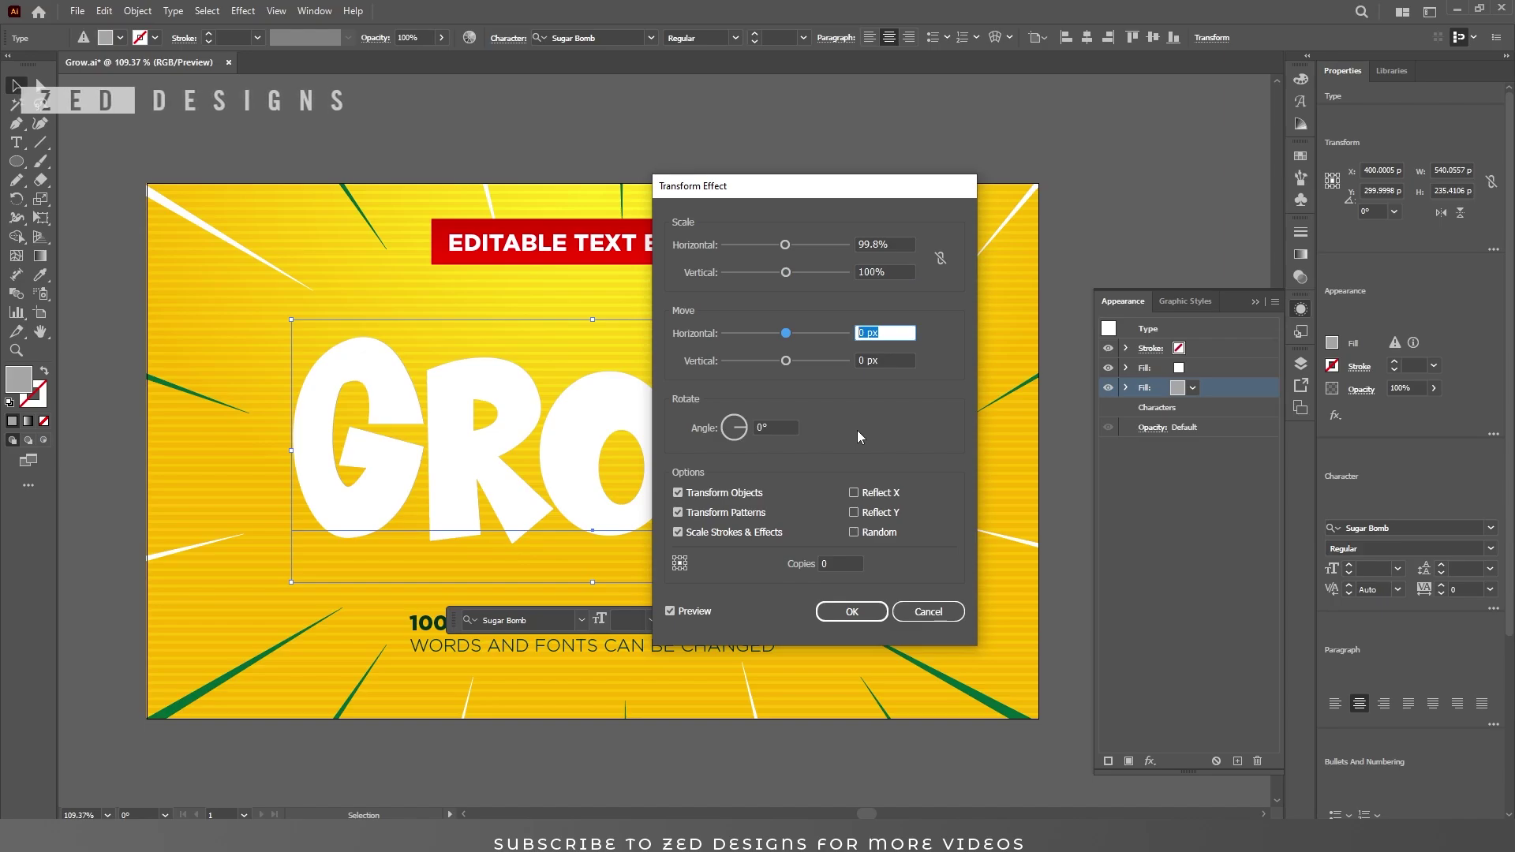
key("Tab")
type("0.3")
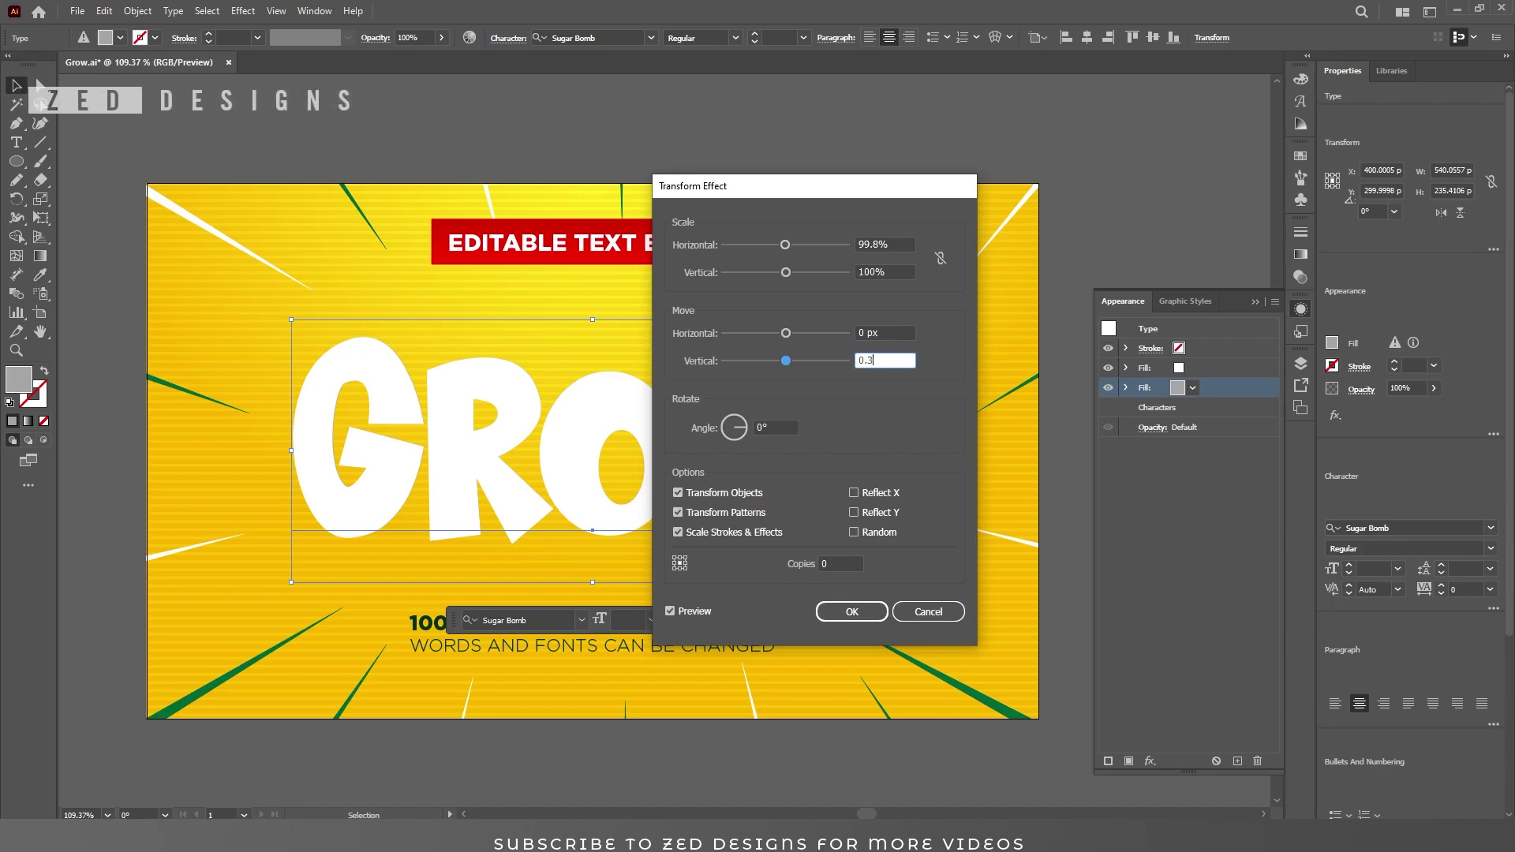
key("Tab")
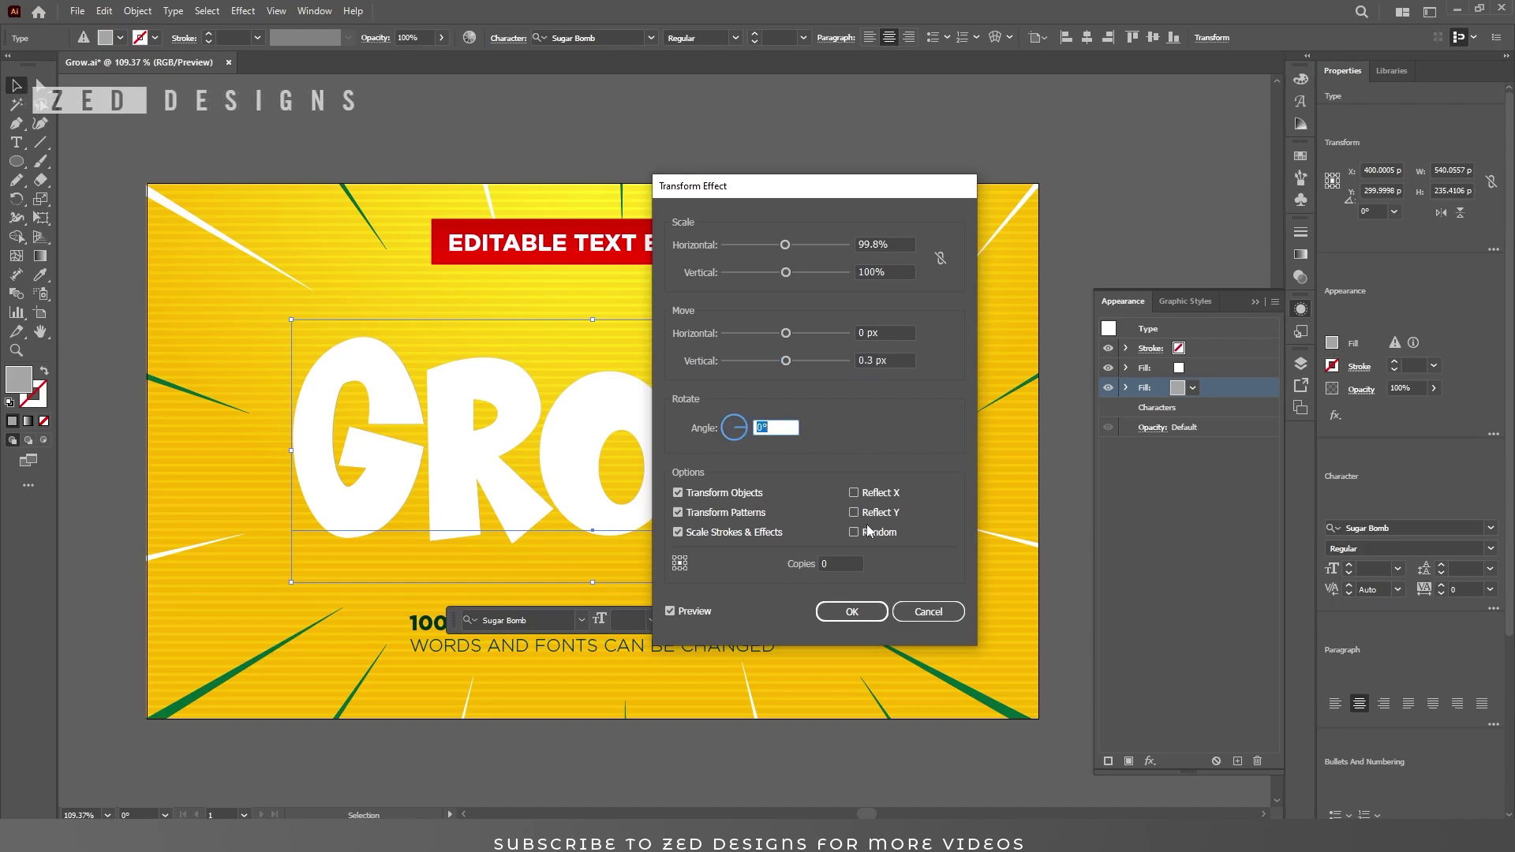
key("Tab")
type("20")
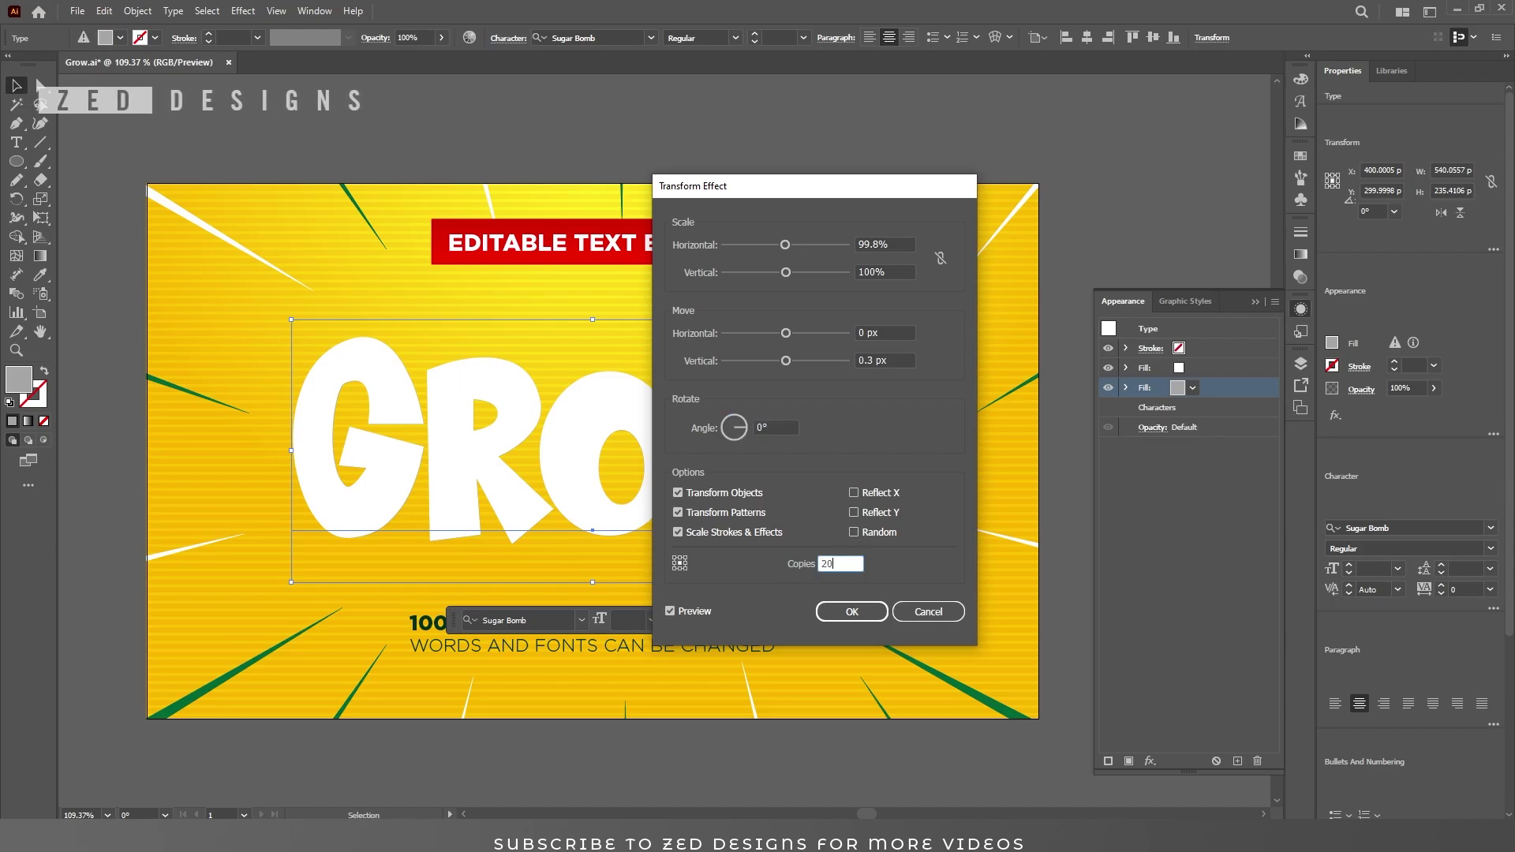
key("Tab")
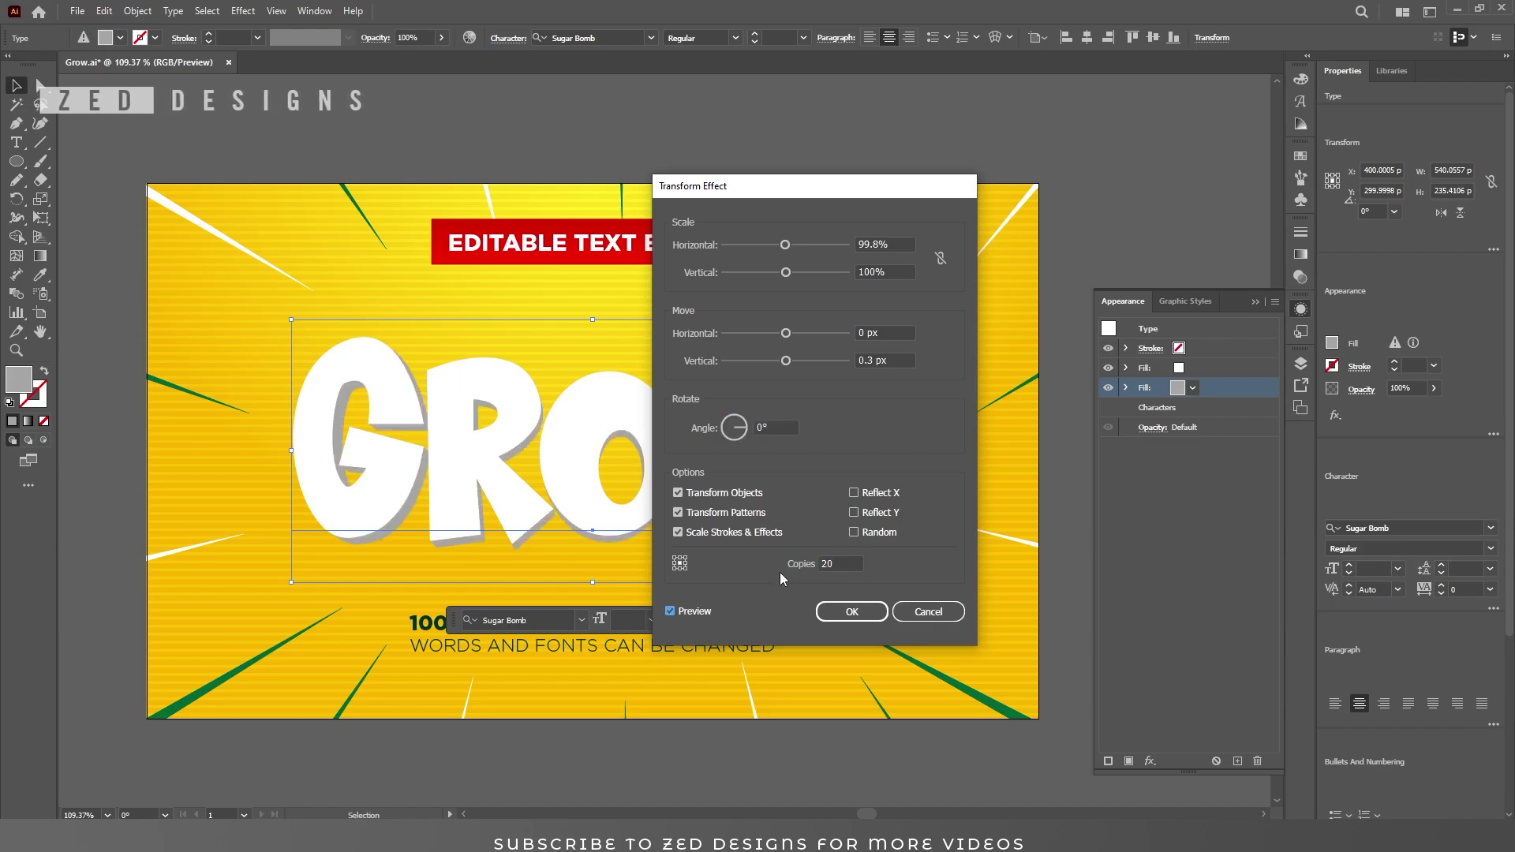
left_click(844, 606)
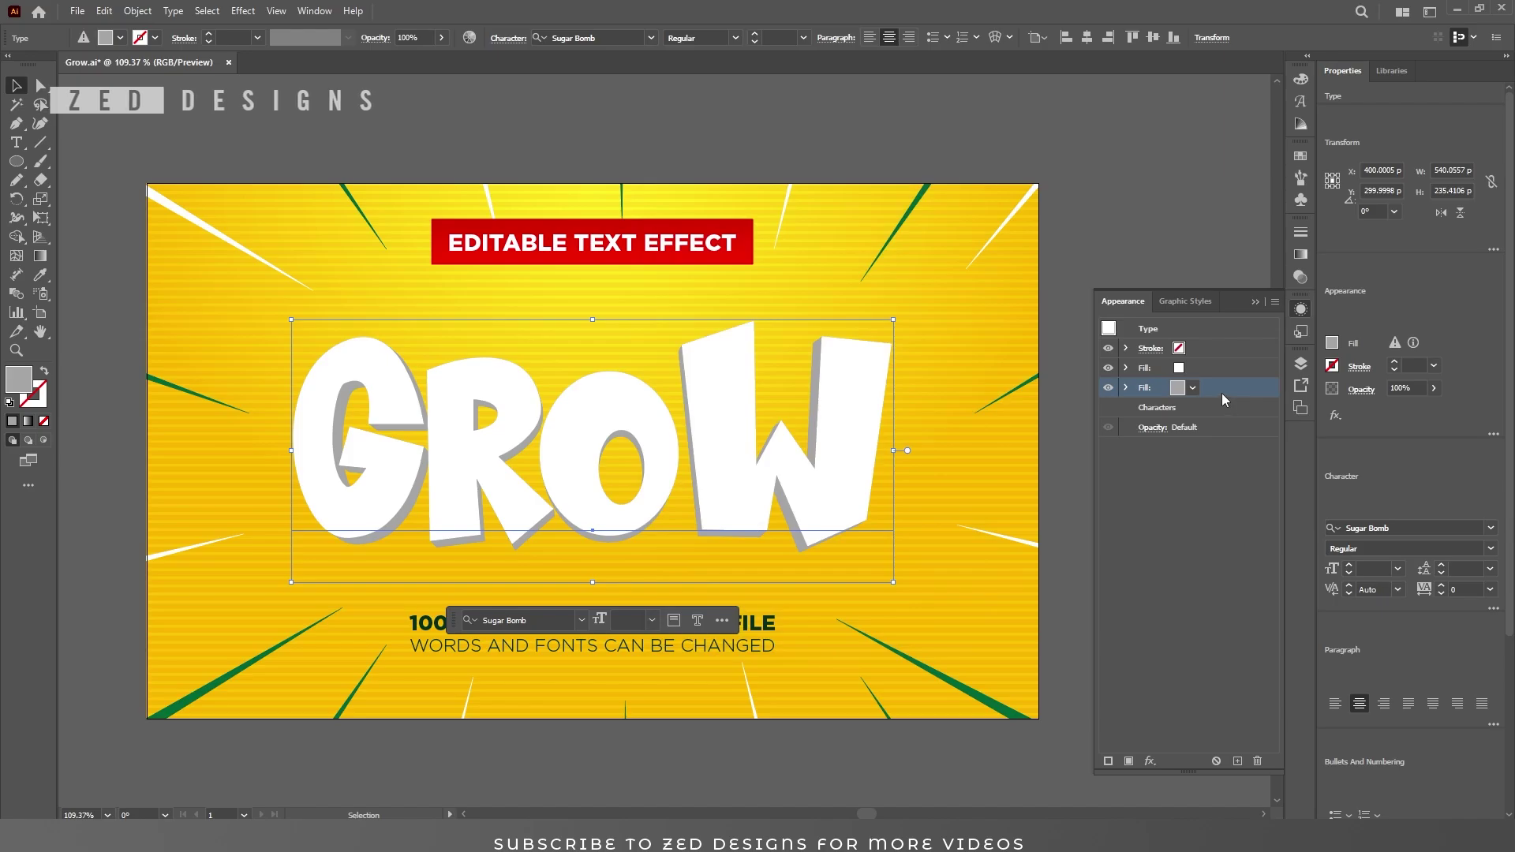
- Duplicate the white fill and recolour the copy green 009945
left_click(1219, 368)
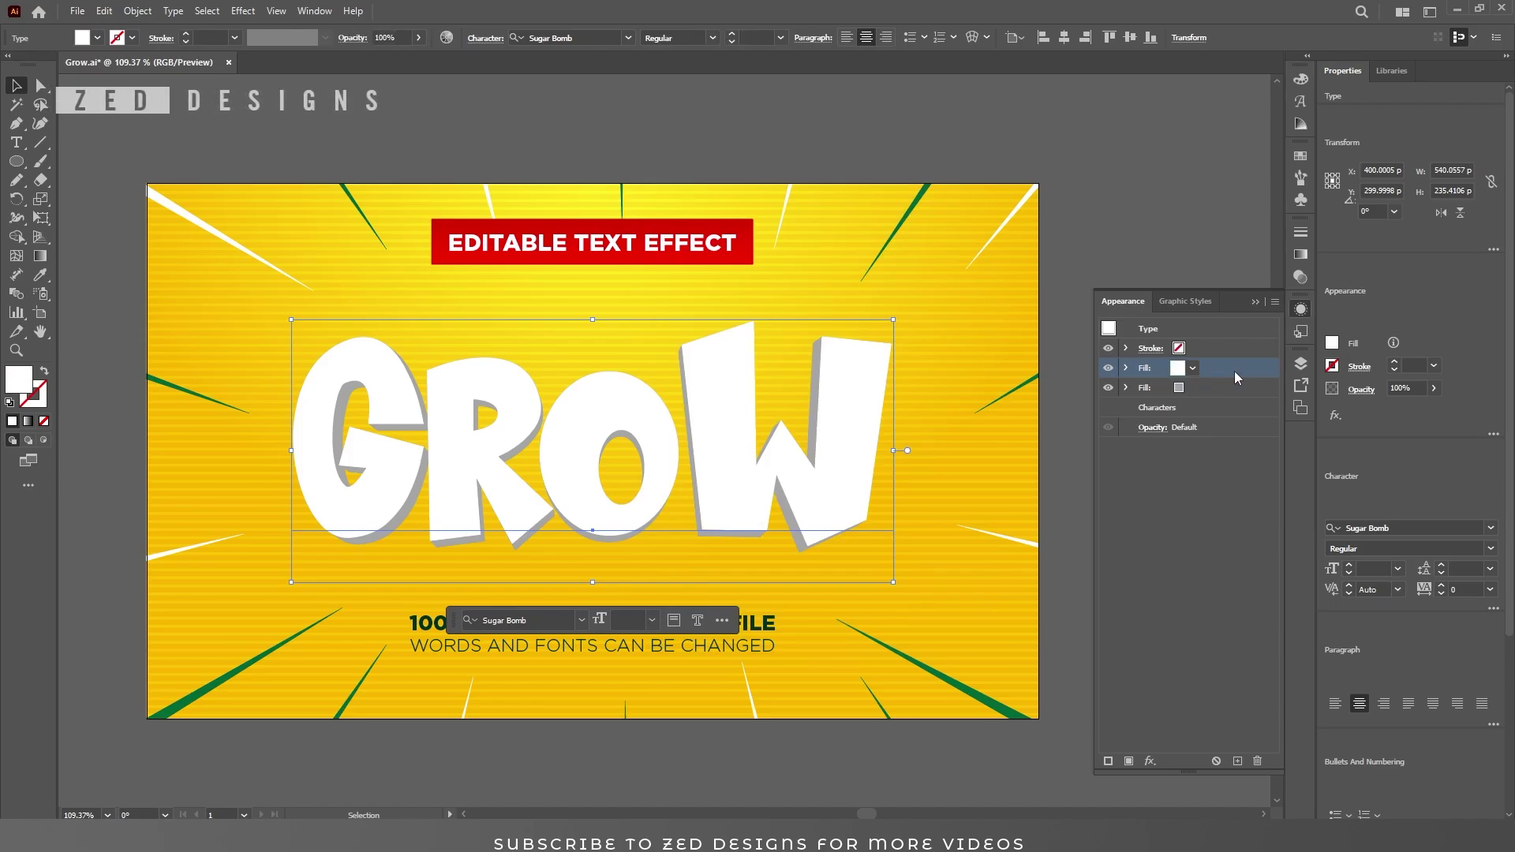
left_click(1238, 761)
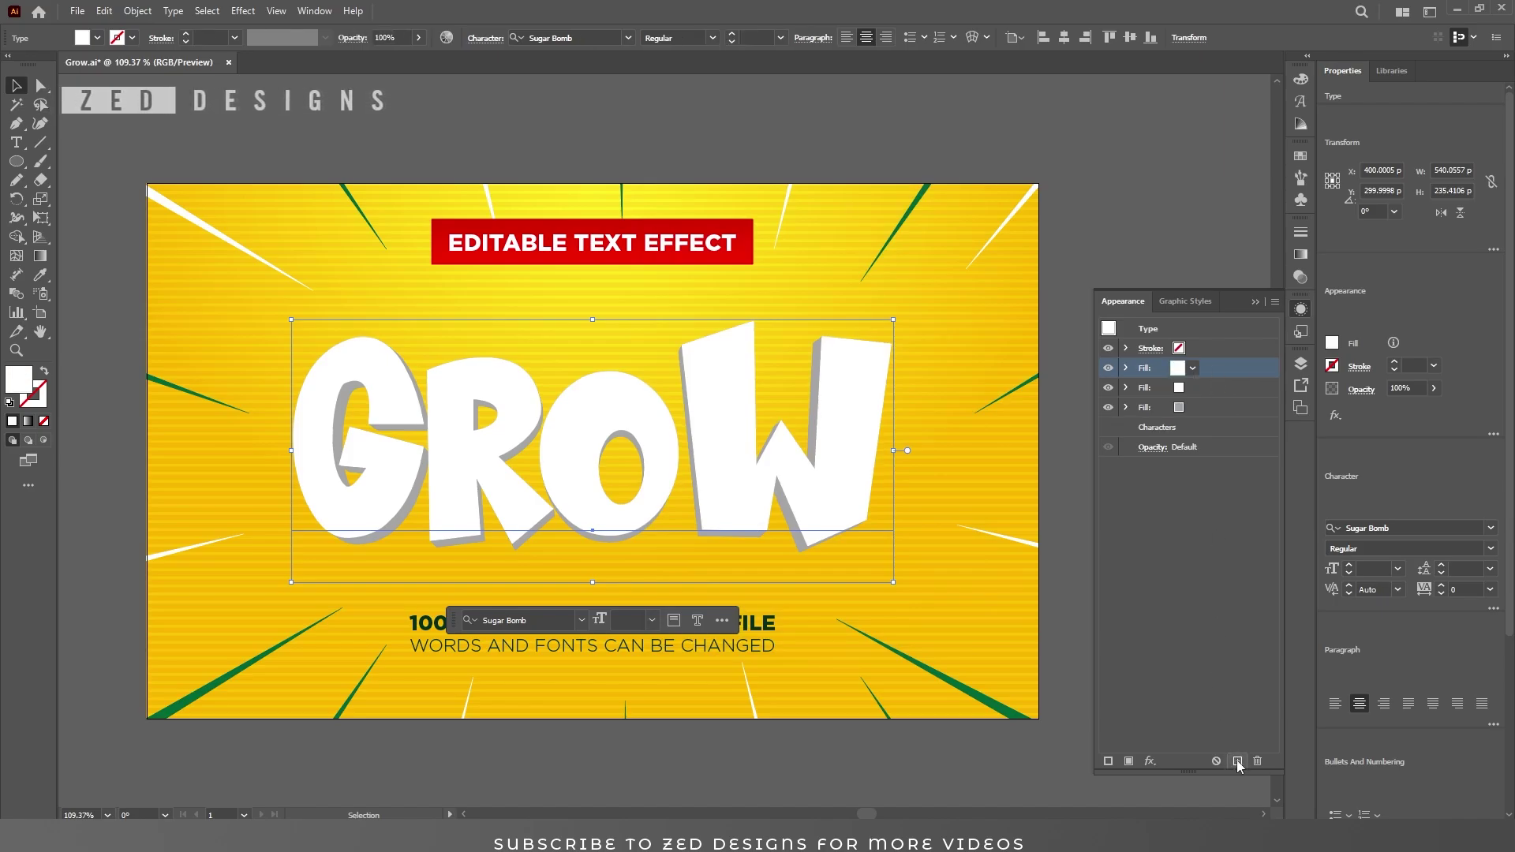
left_click(1199, 389)
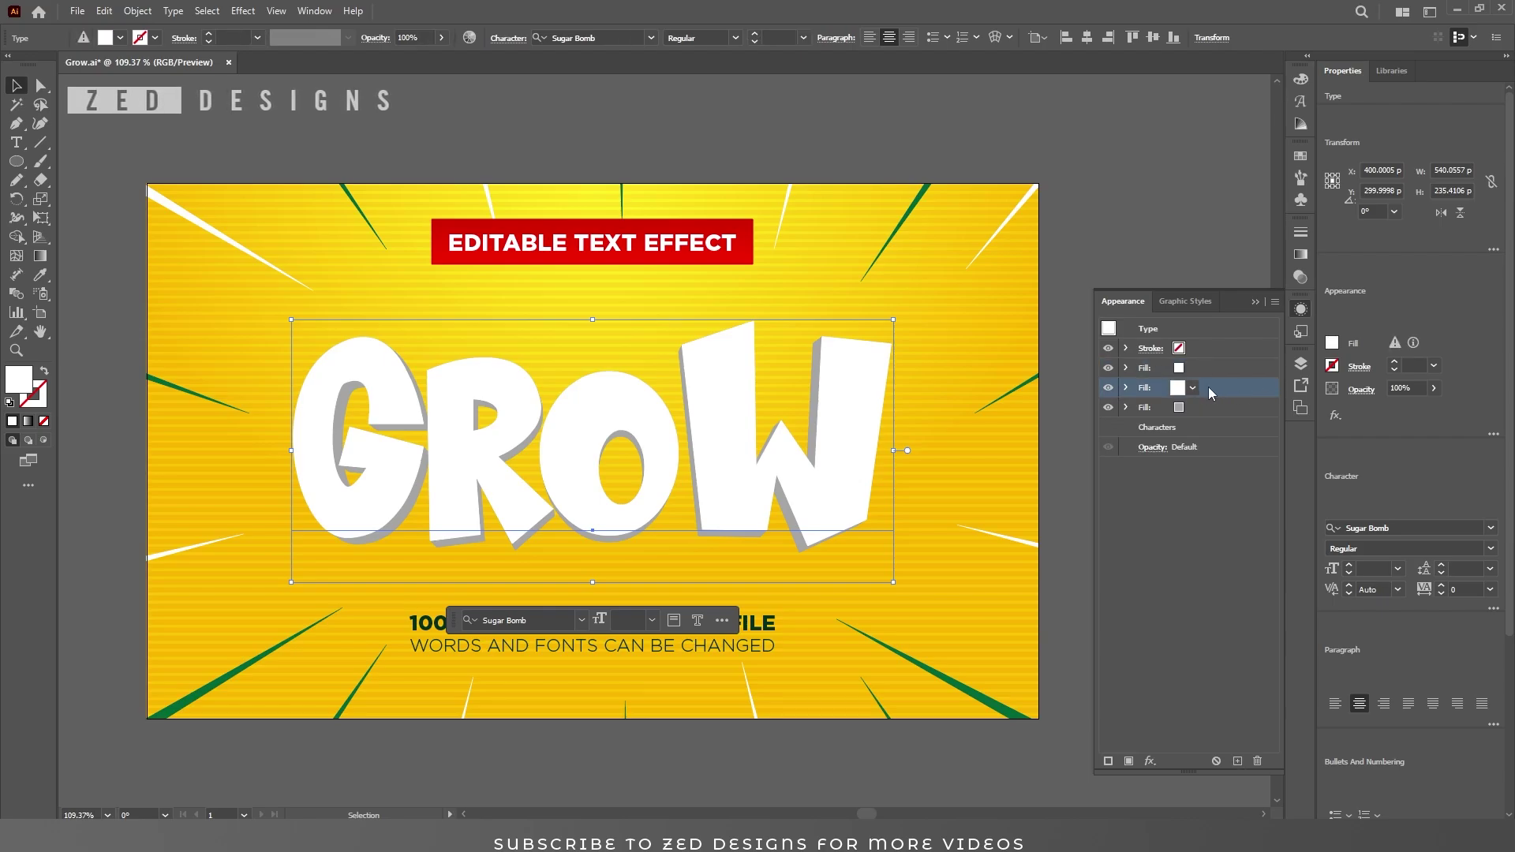
double_click(19, 382)
type("009945")
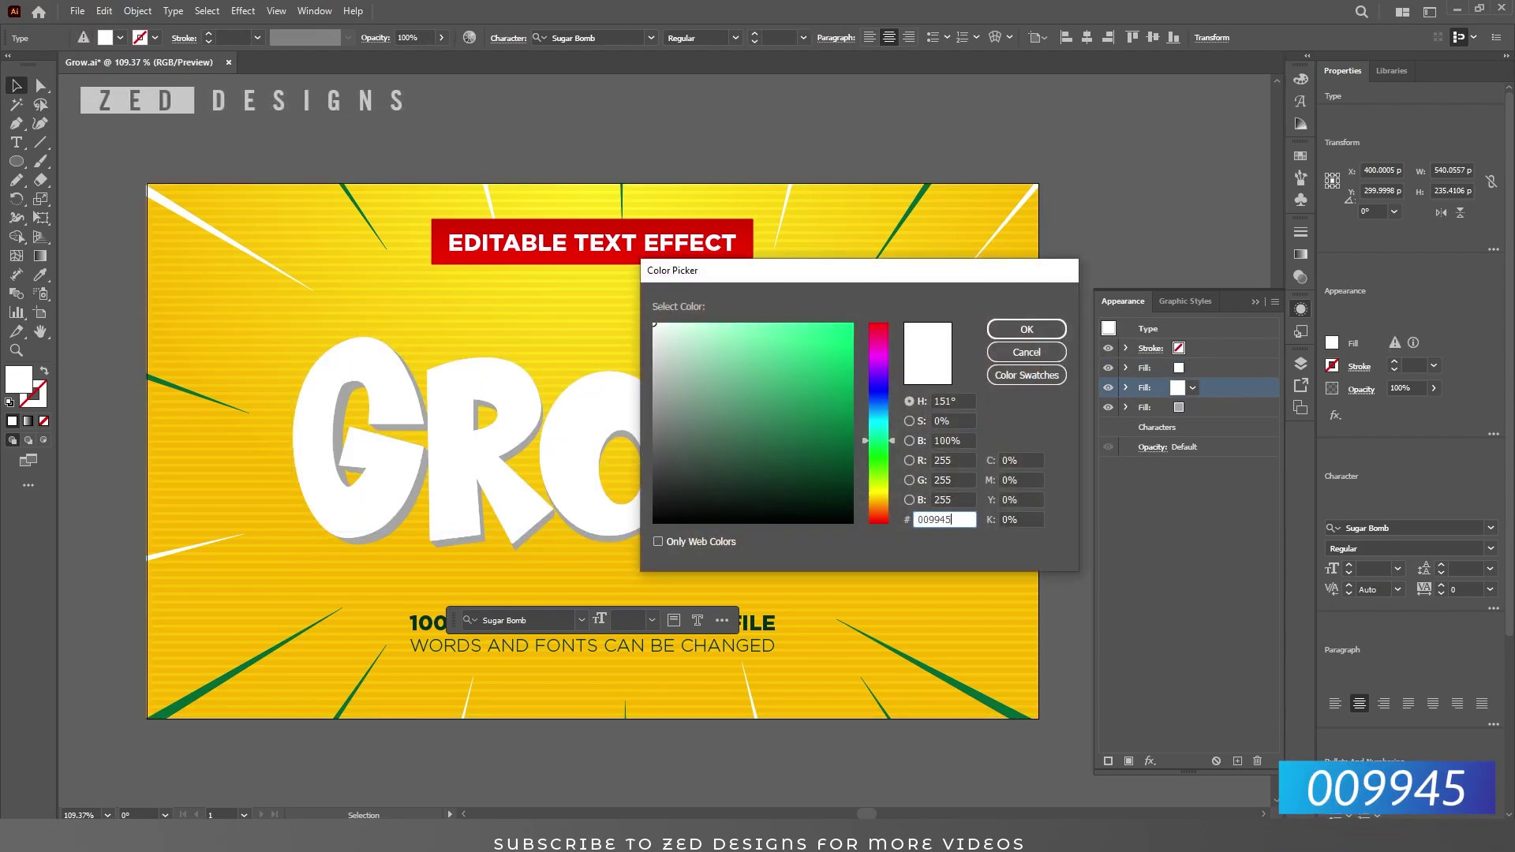
key("Tab")
left_click(1026, 329)
- Move the green fill beneath the grey depth fill and expand its properties
left_click_drag(1210, 386, 1210, 411)
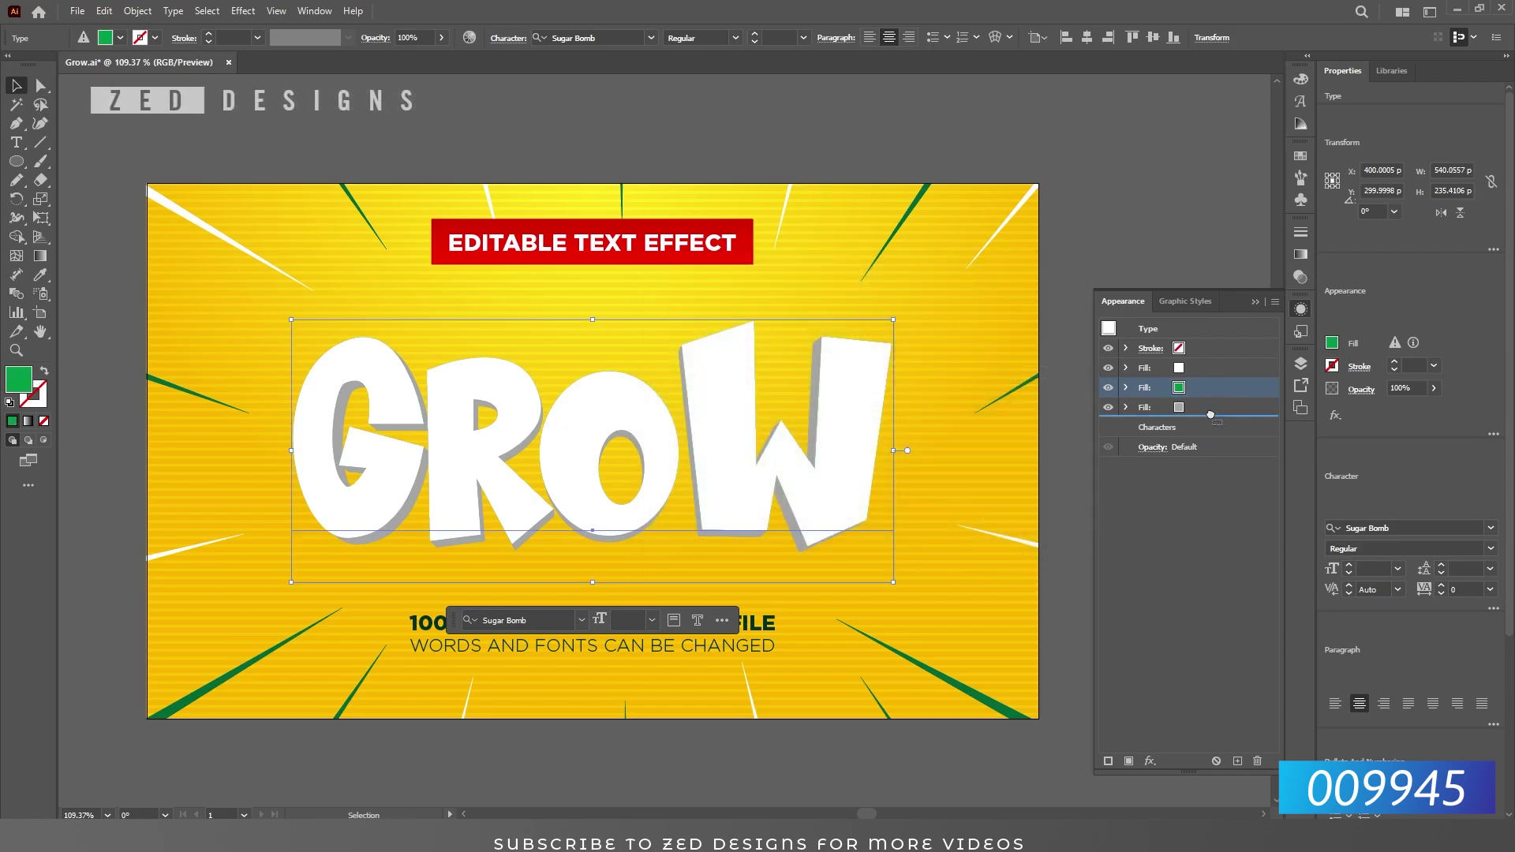
left_click(1204, 410)
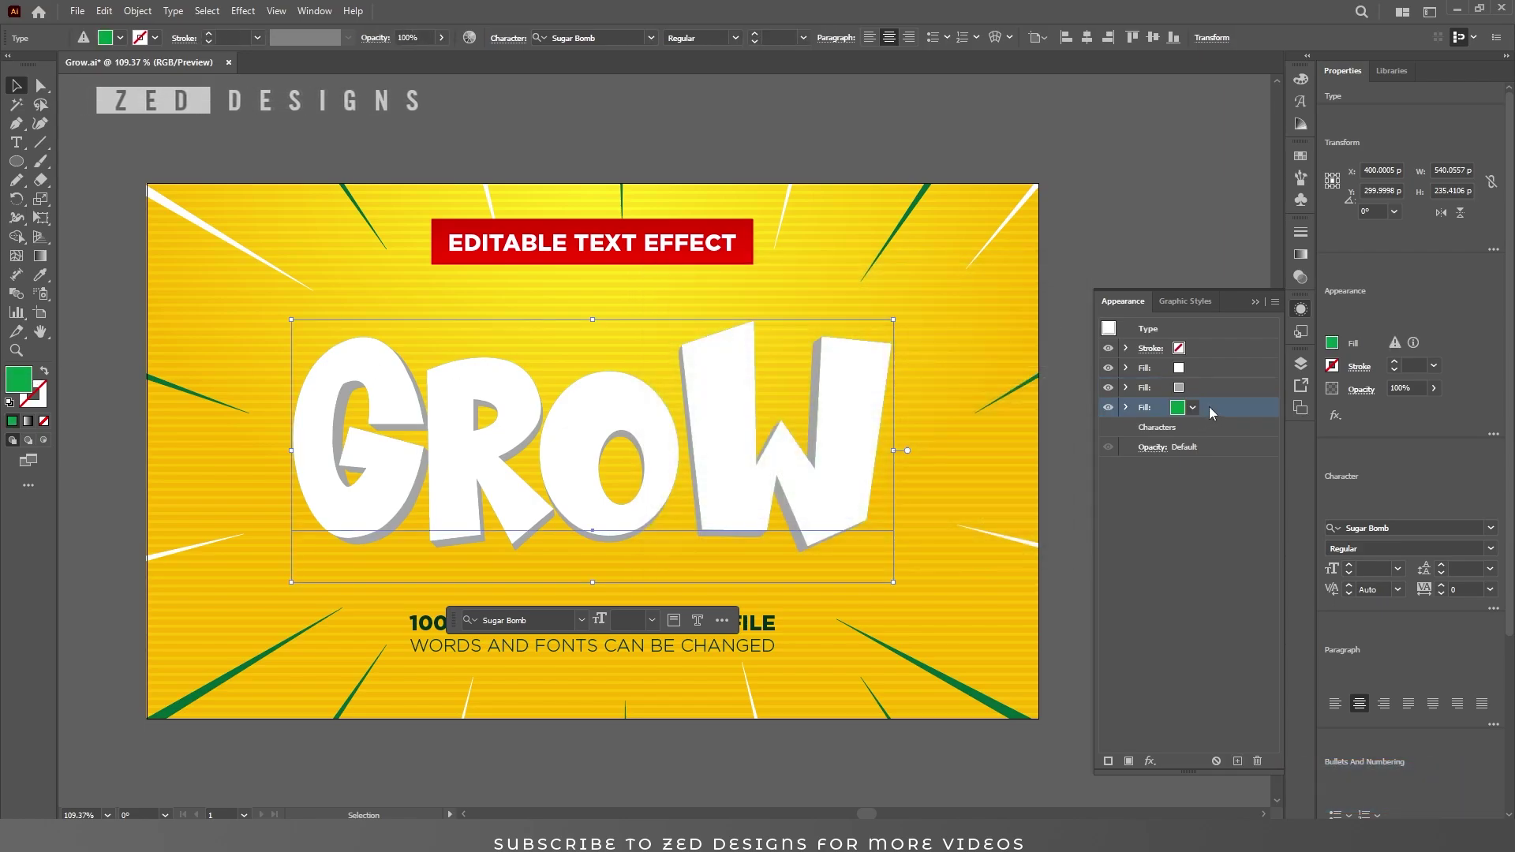
left_click(1126, 407)
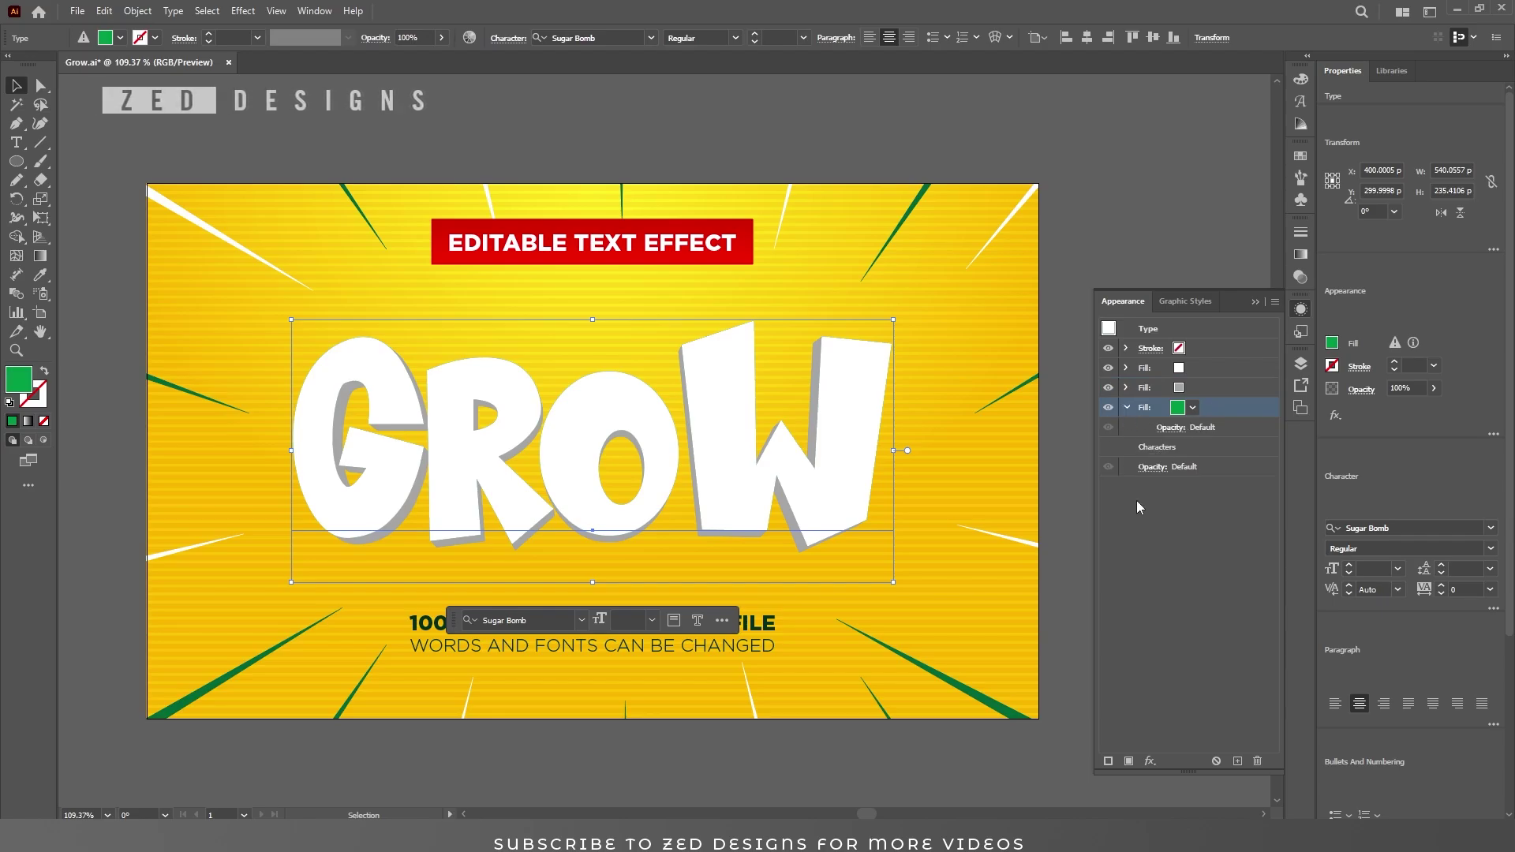
left_click(1150, 761)
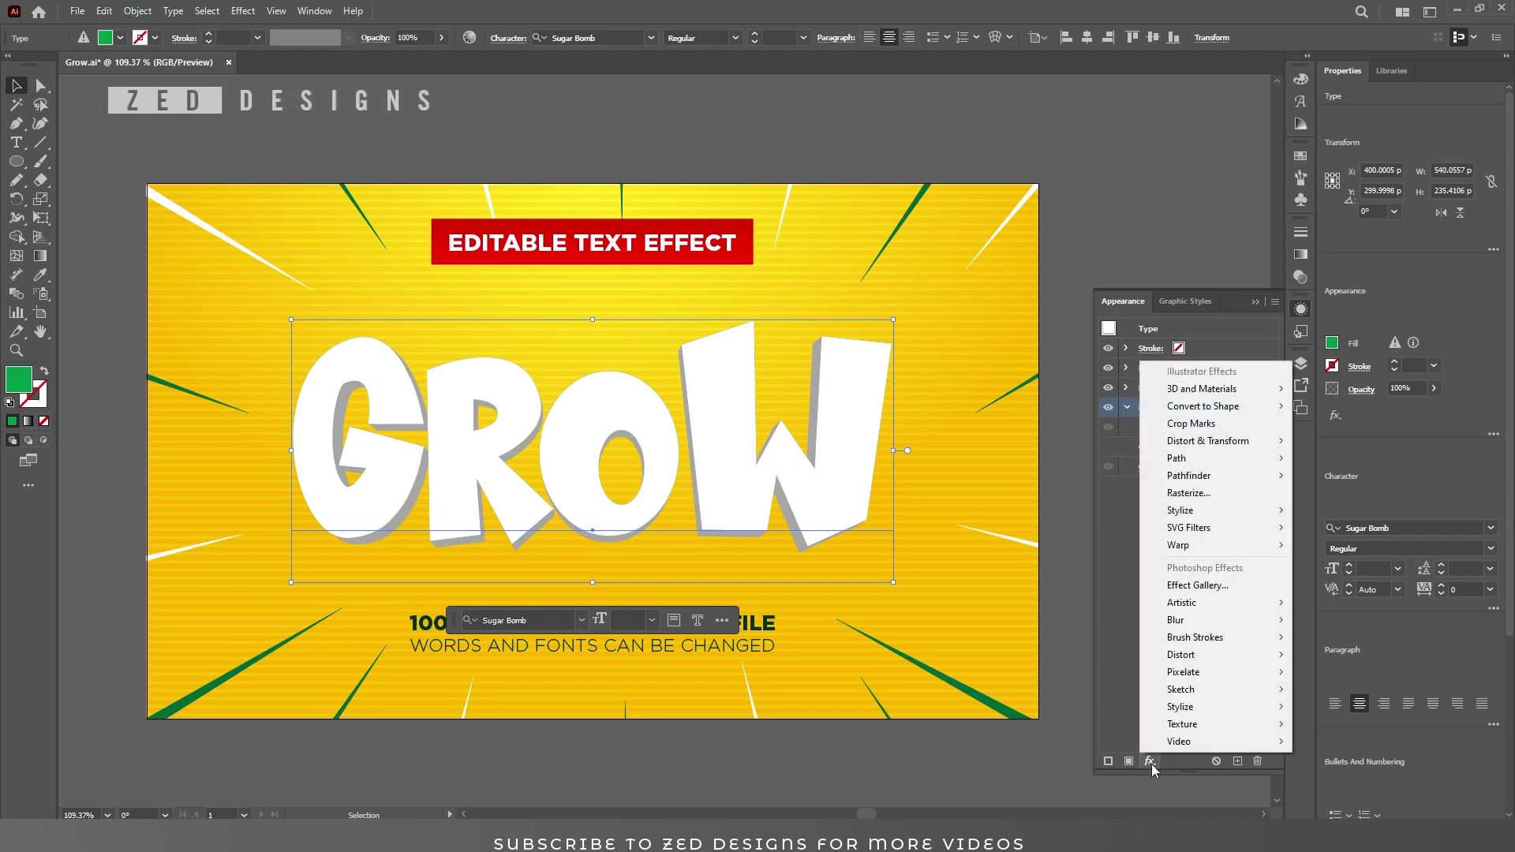
- Apply an 18 px Offset Path with Round joins to the green fill
mouse_move(1230, 467)
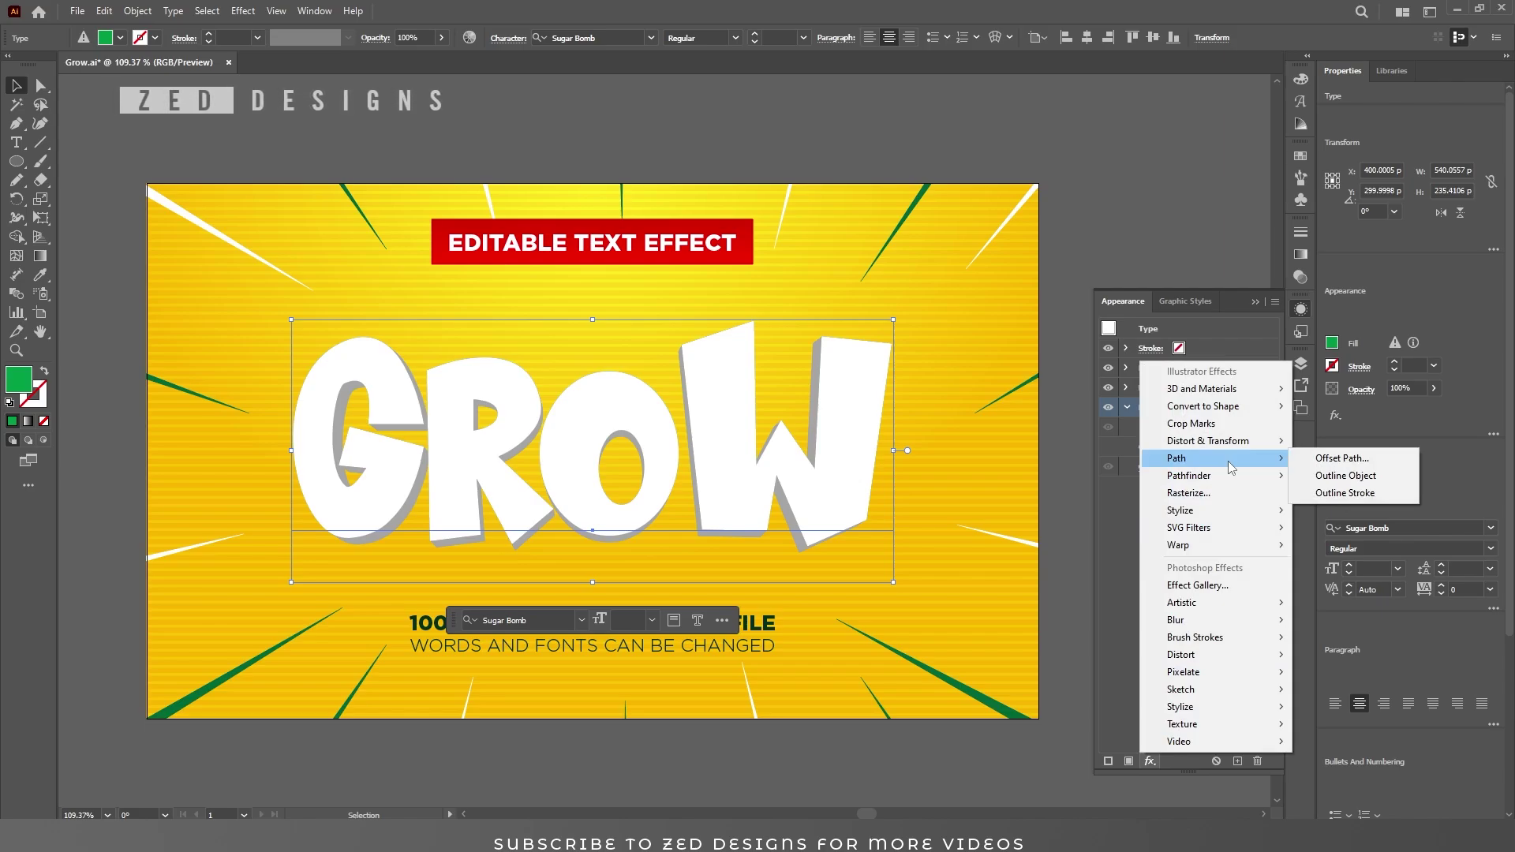
left_click(1322, 461)
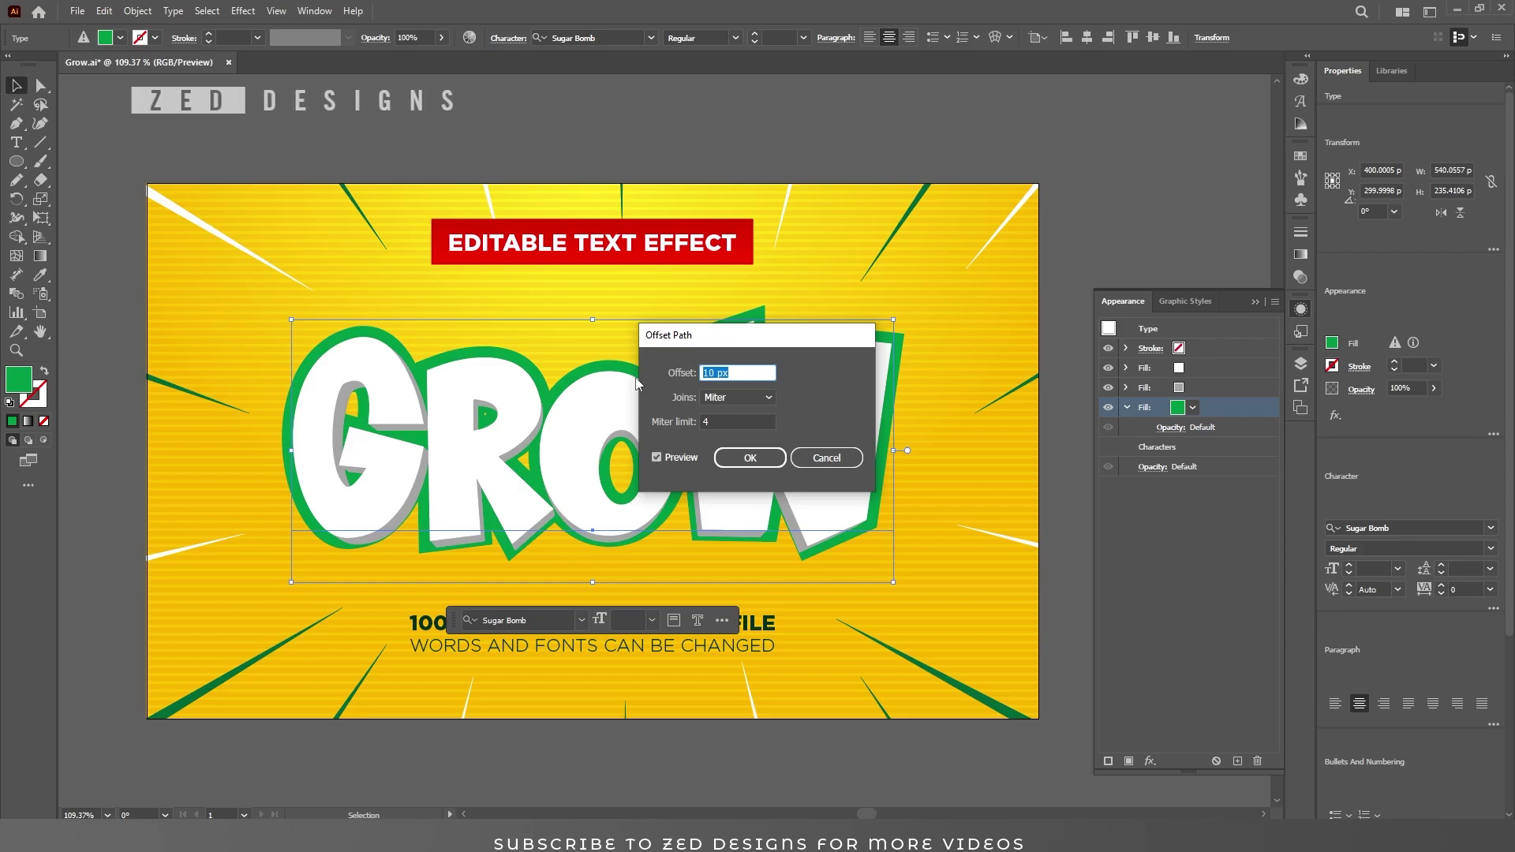
type("18")
key("Tab")
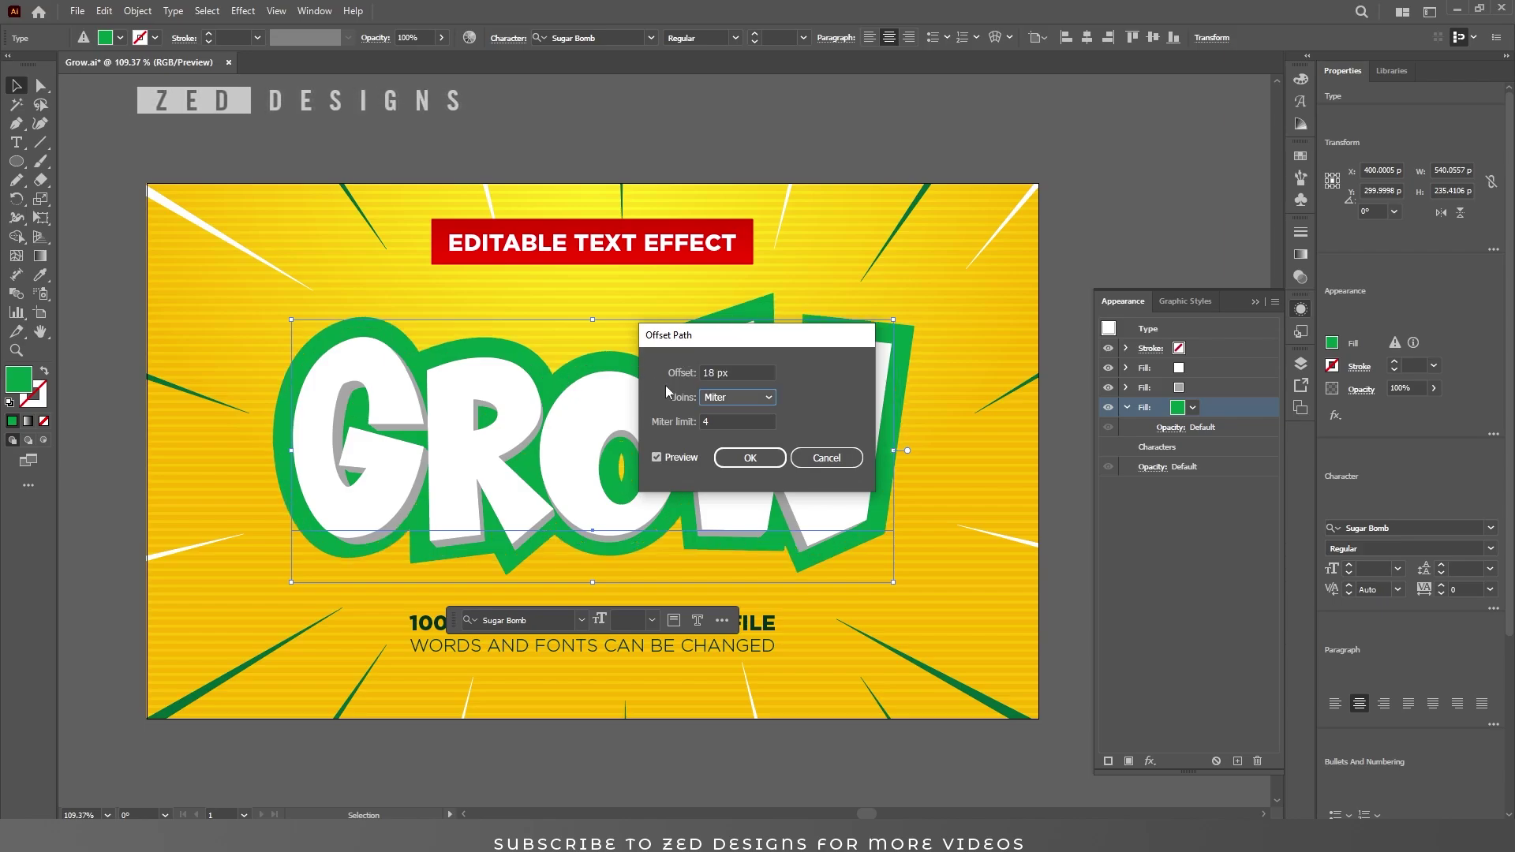
left_click(731, 397)
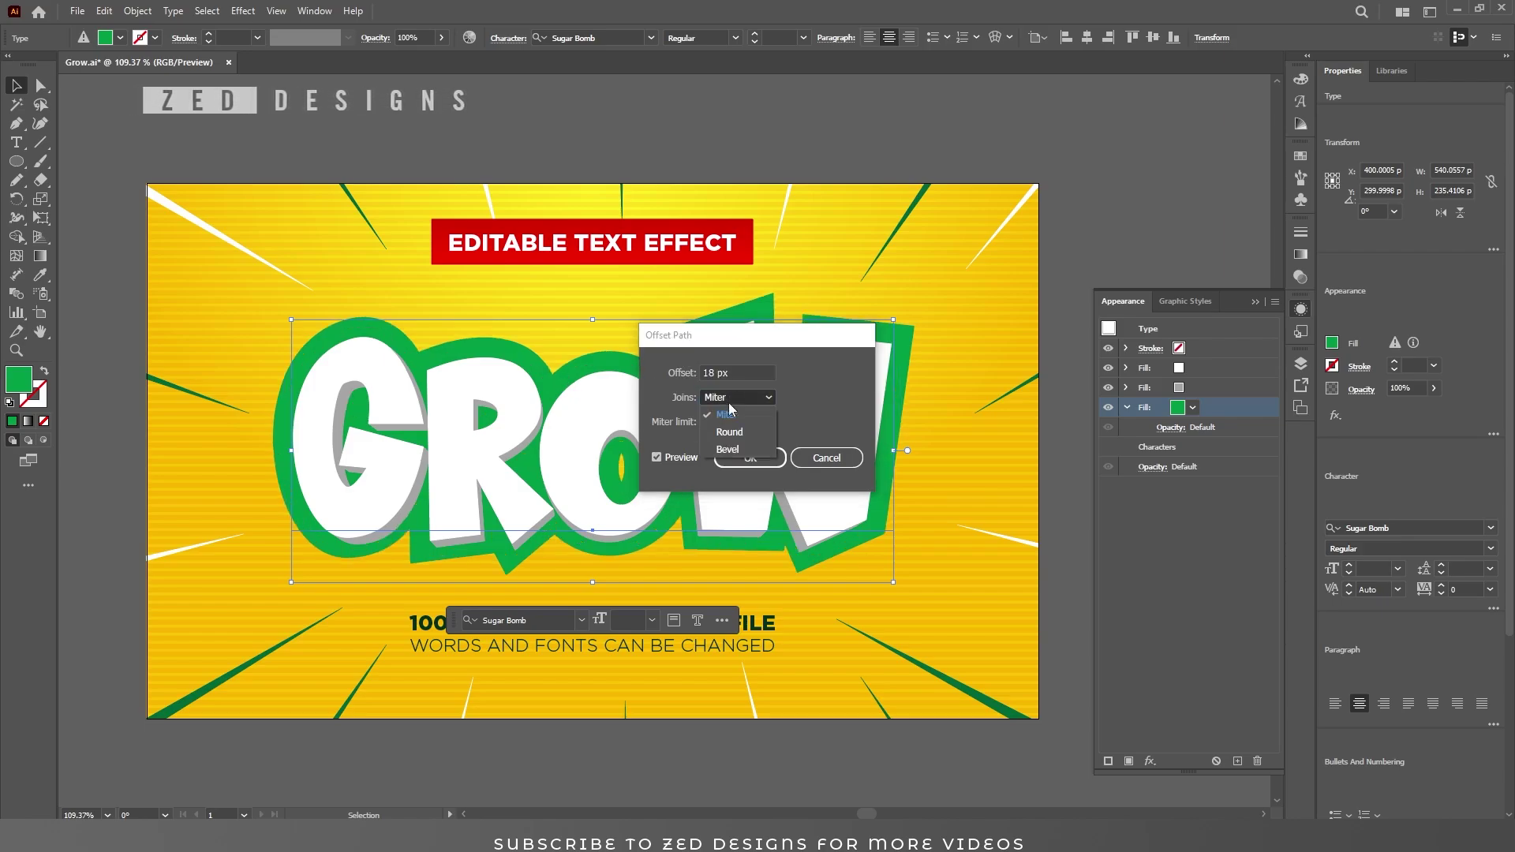
left_click(729, 437)
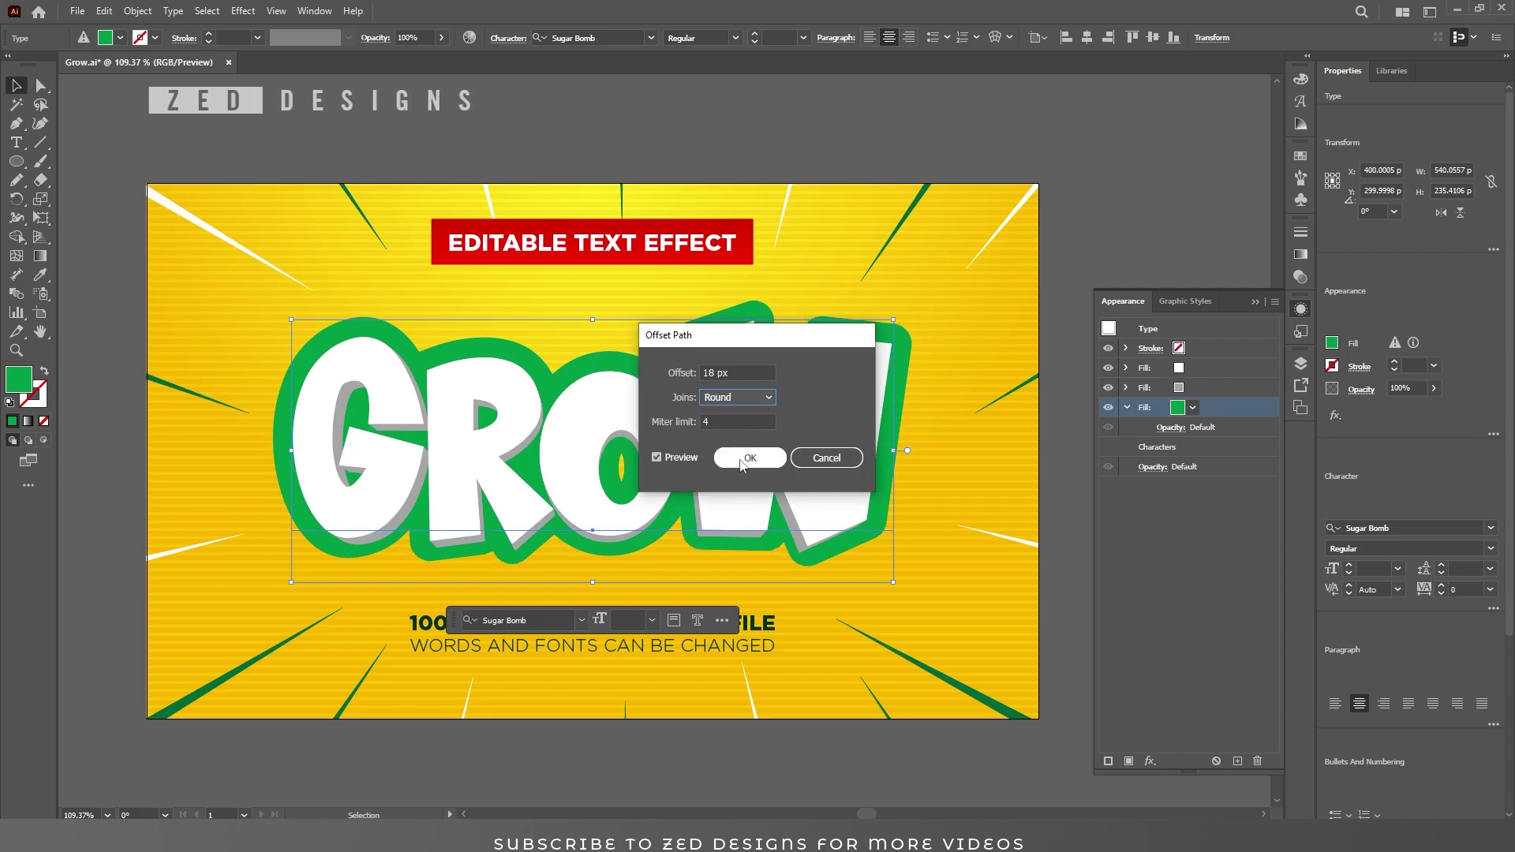
left_click(741, 459)
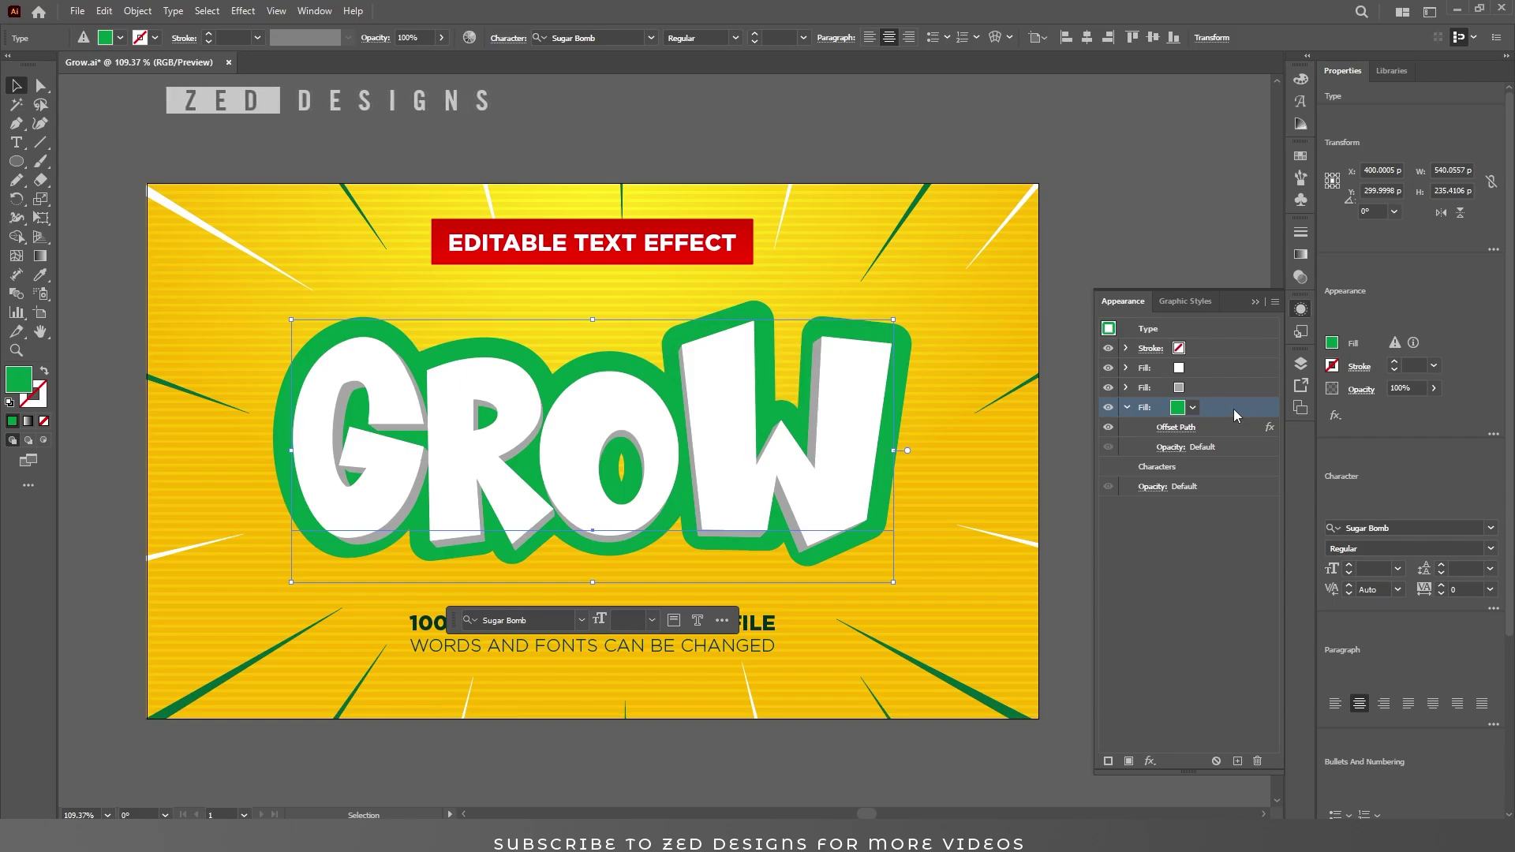
- Add a Transform effect to the green fill: 98.2% width, 0 px horizontal, 4 px down
left_click(1150, 762)
mouse_move(1217, 449)
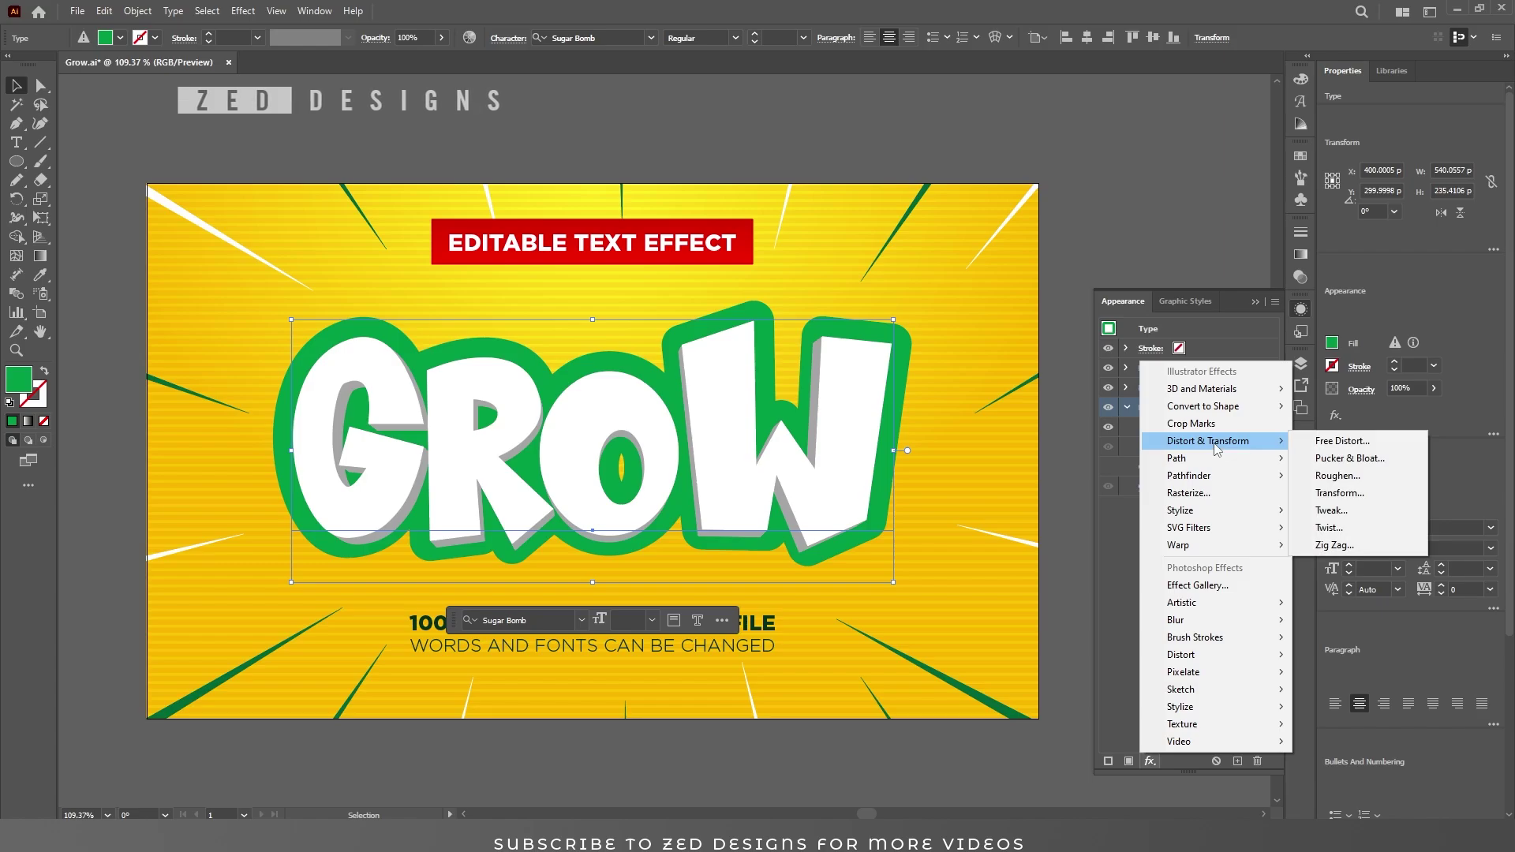
left_click(1362, 495)
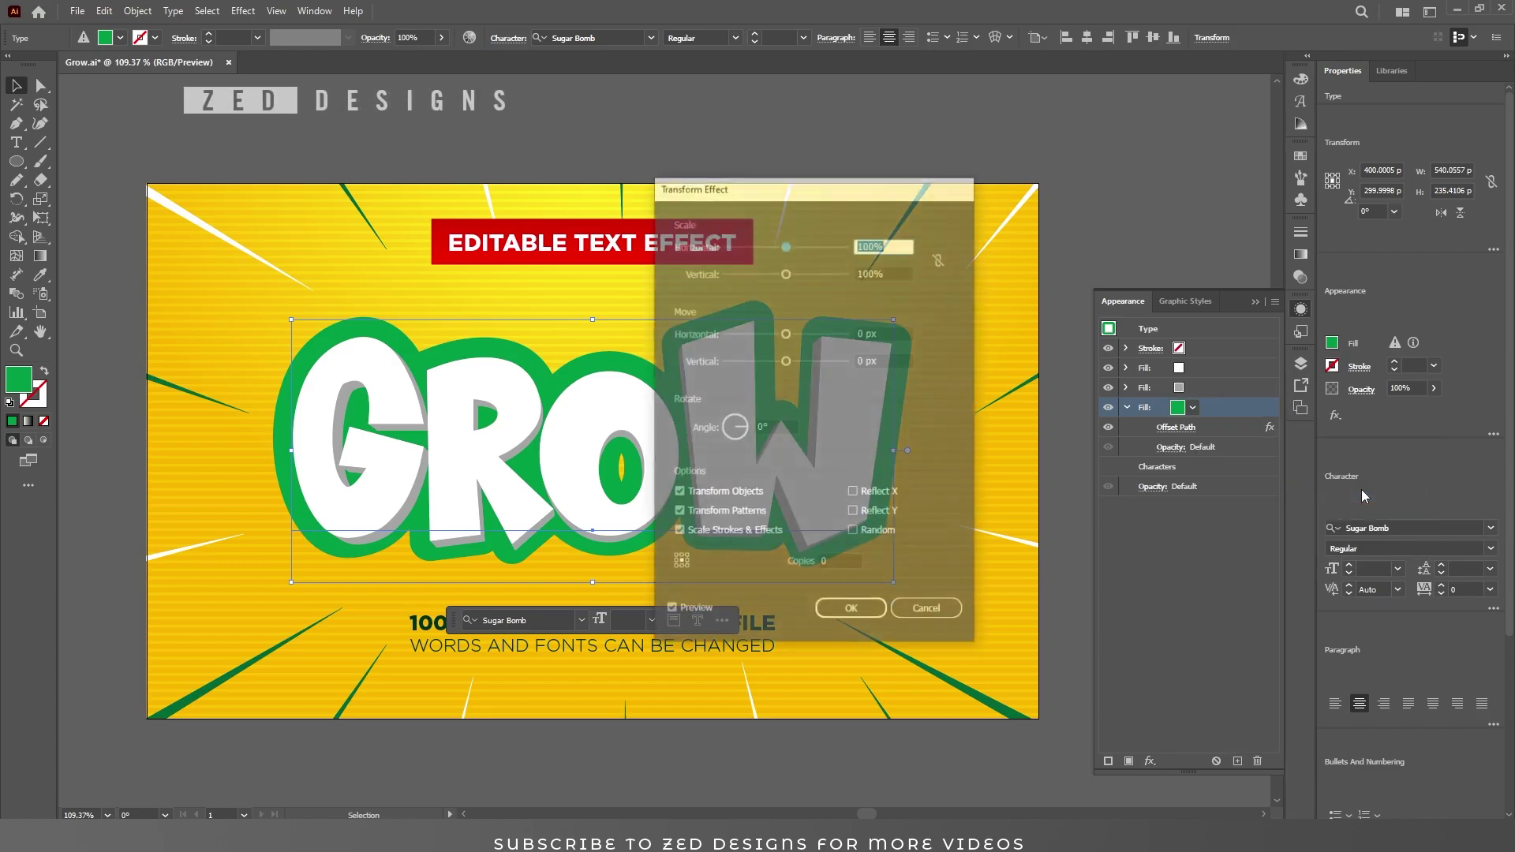
left_click_drag(840, 191, 824, 199)
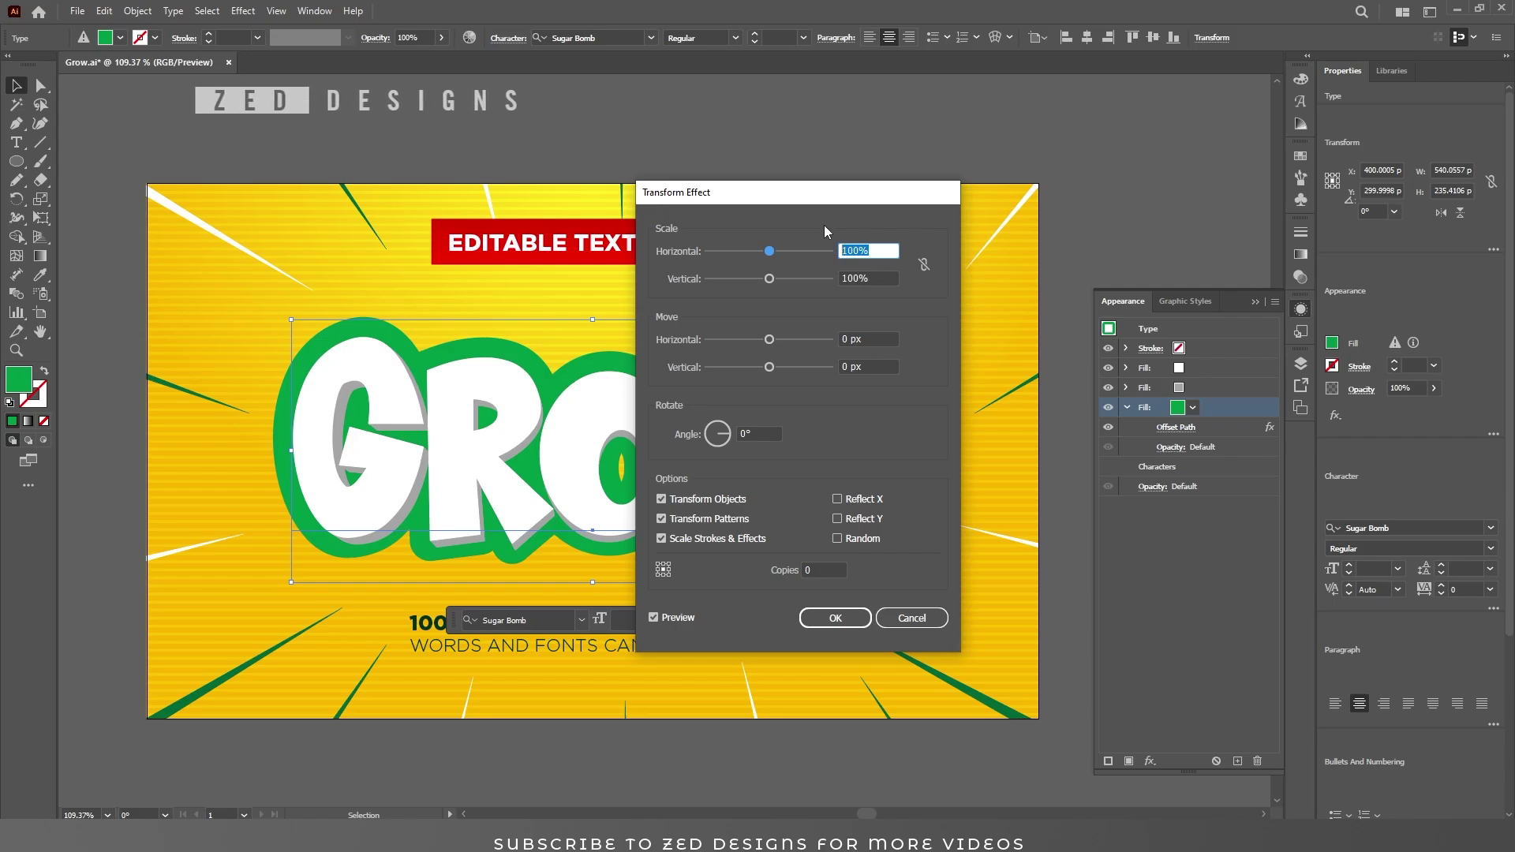
type("98")
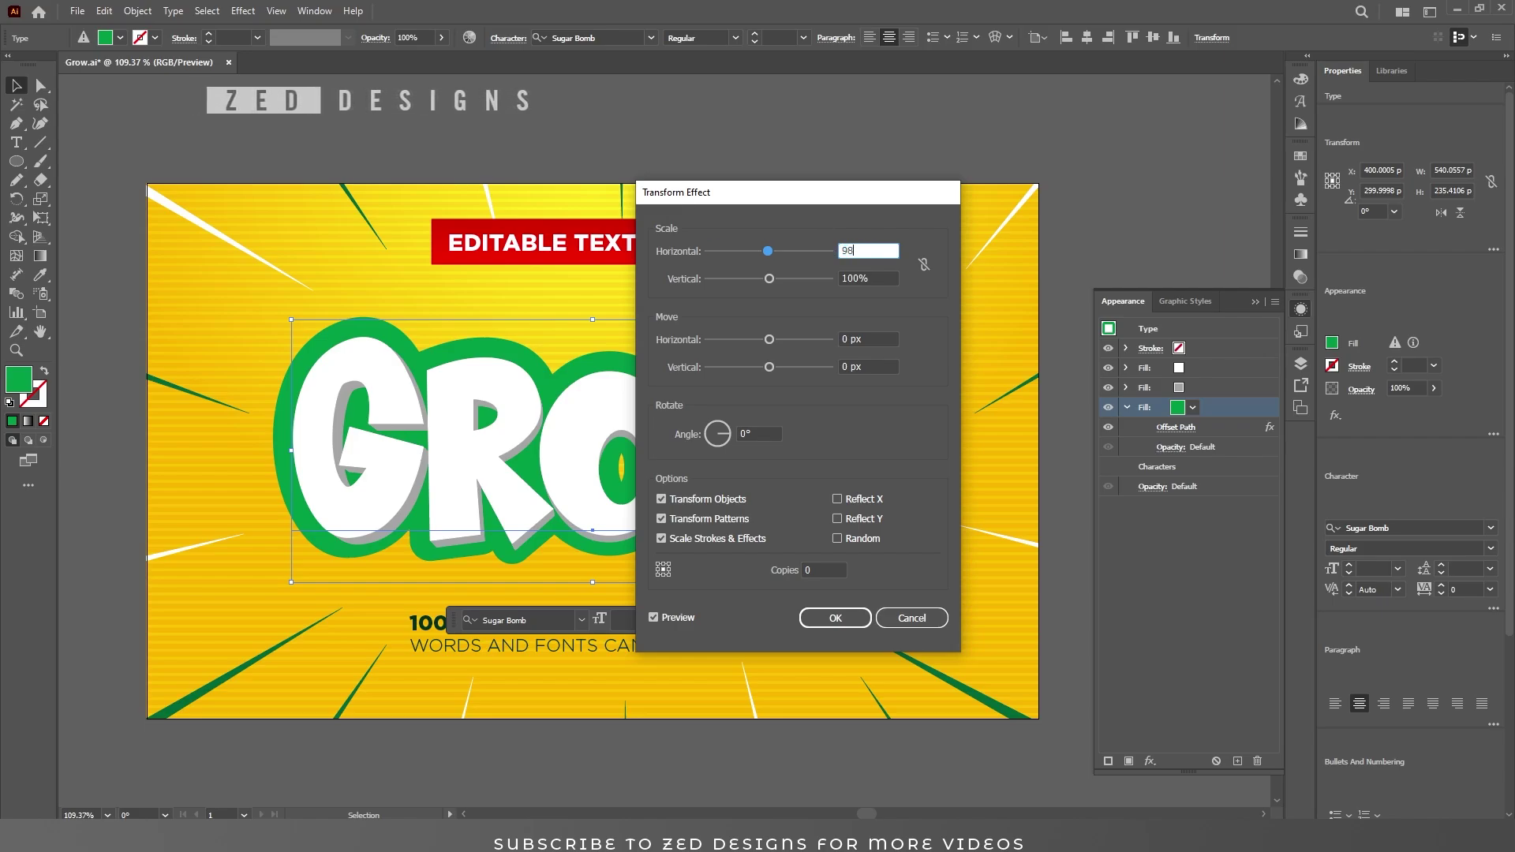
type(".2")
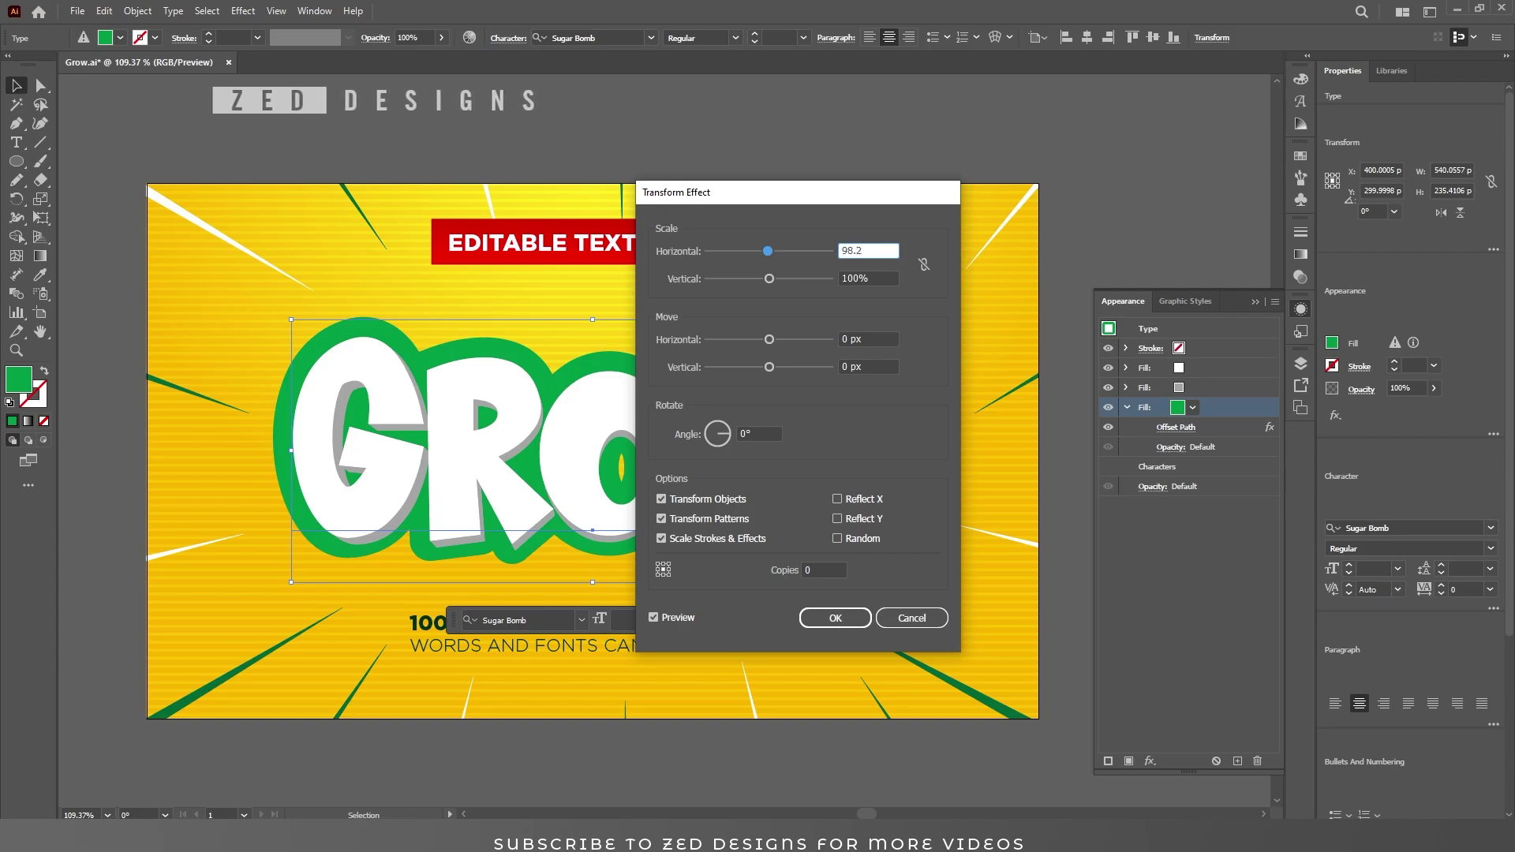
key("Tab")
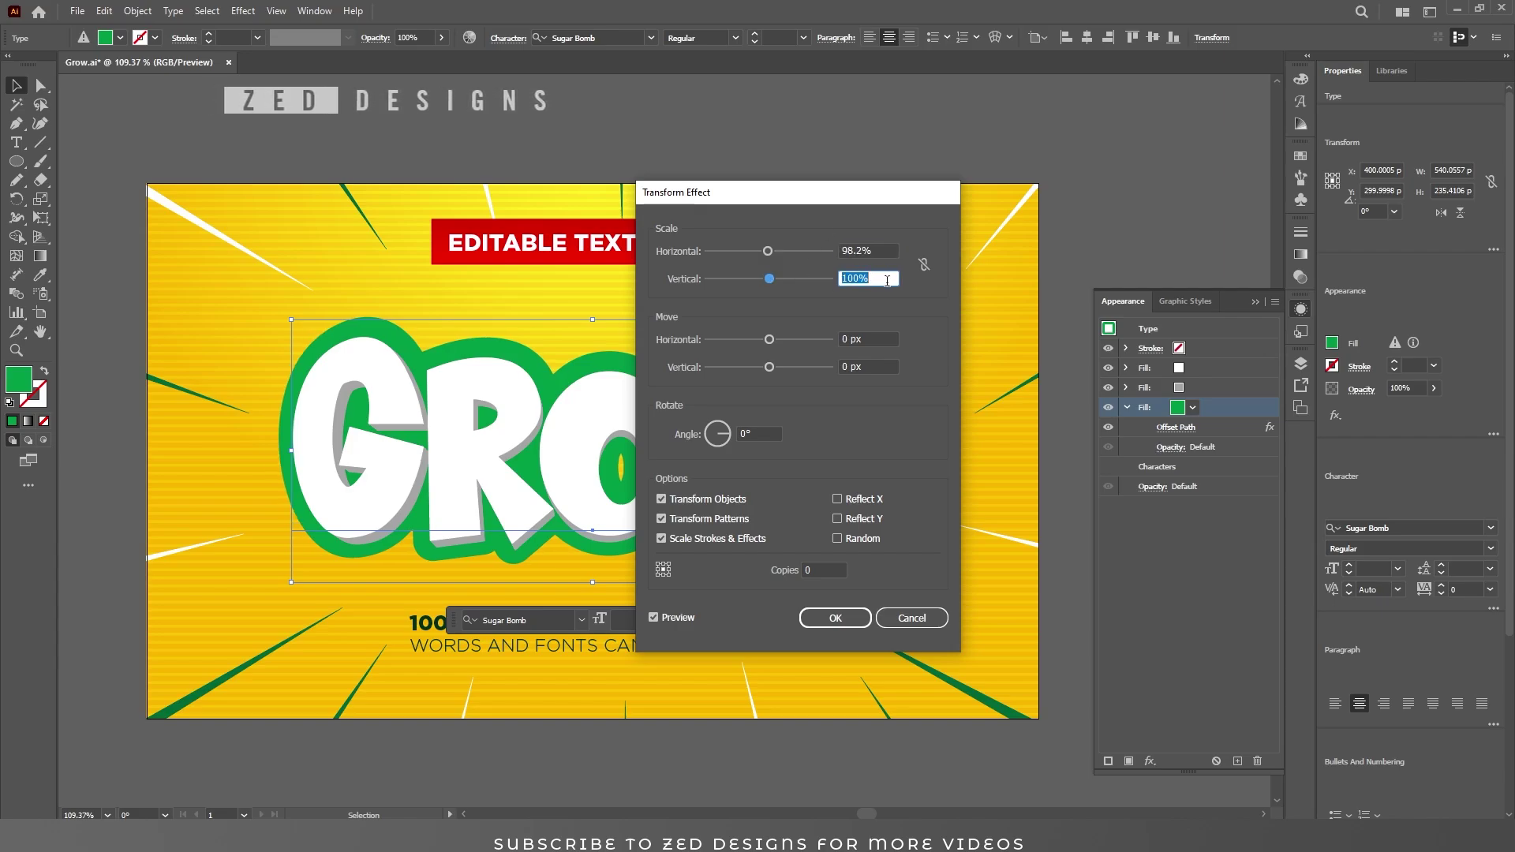
key("Tab")
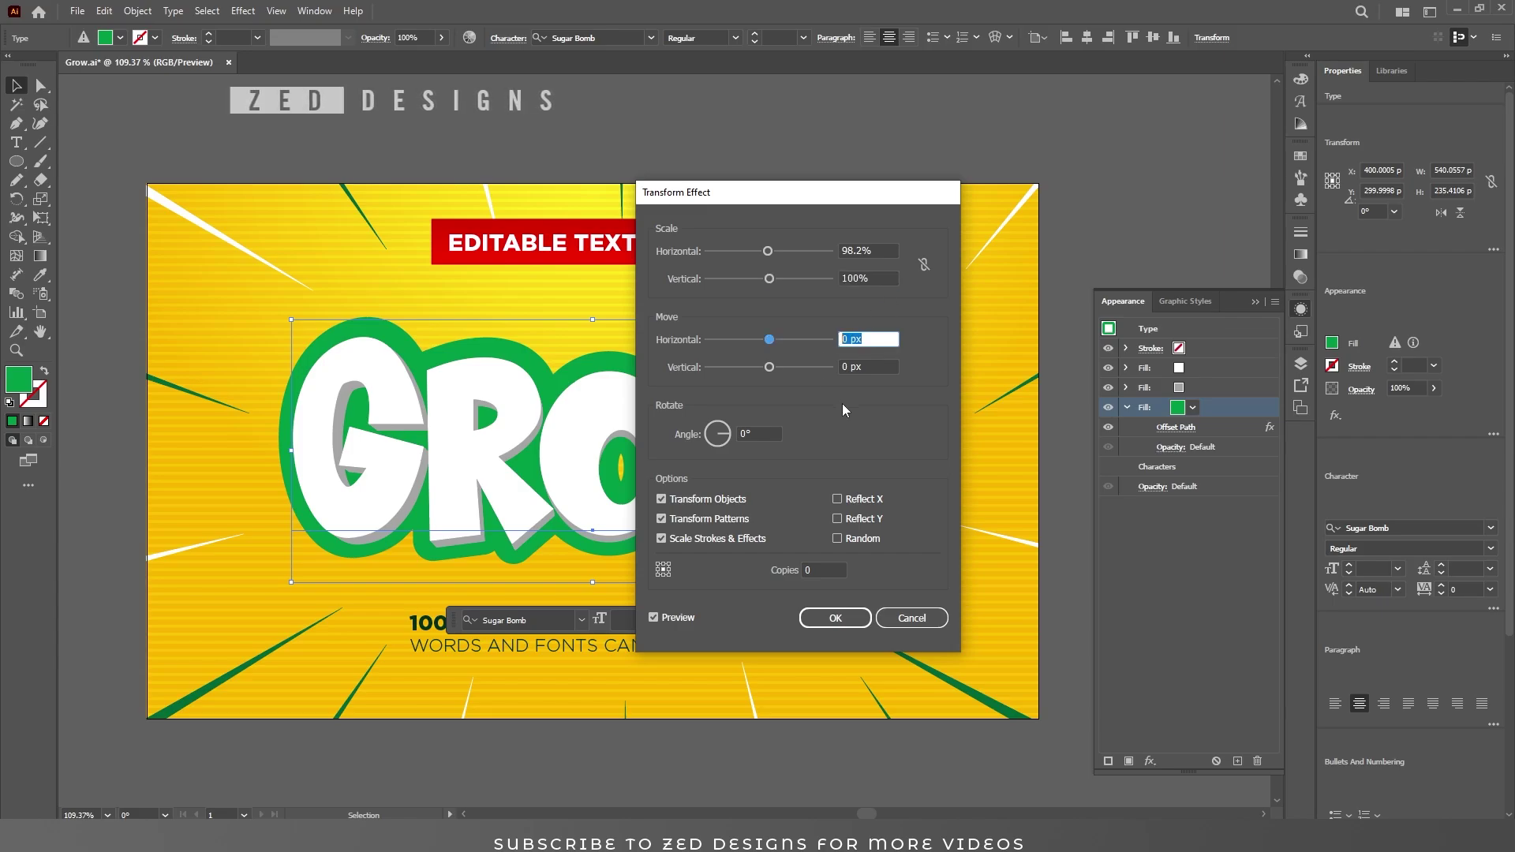
type("0")
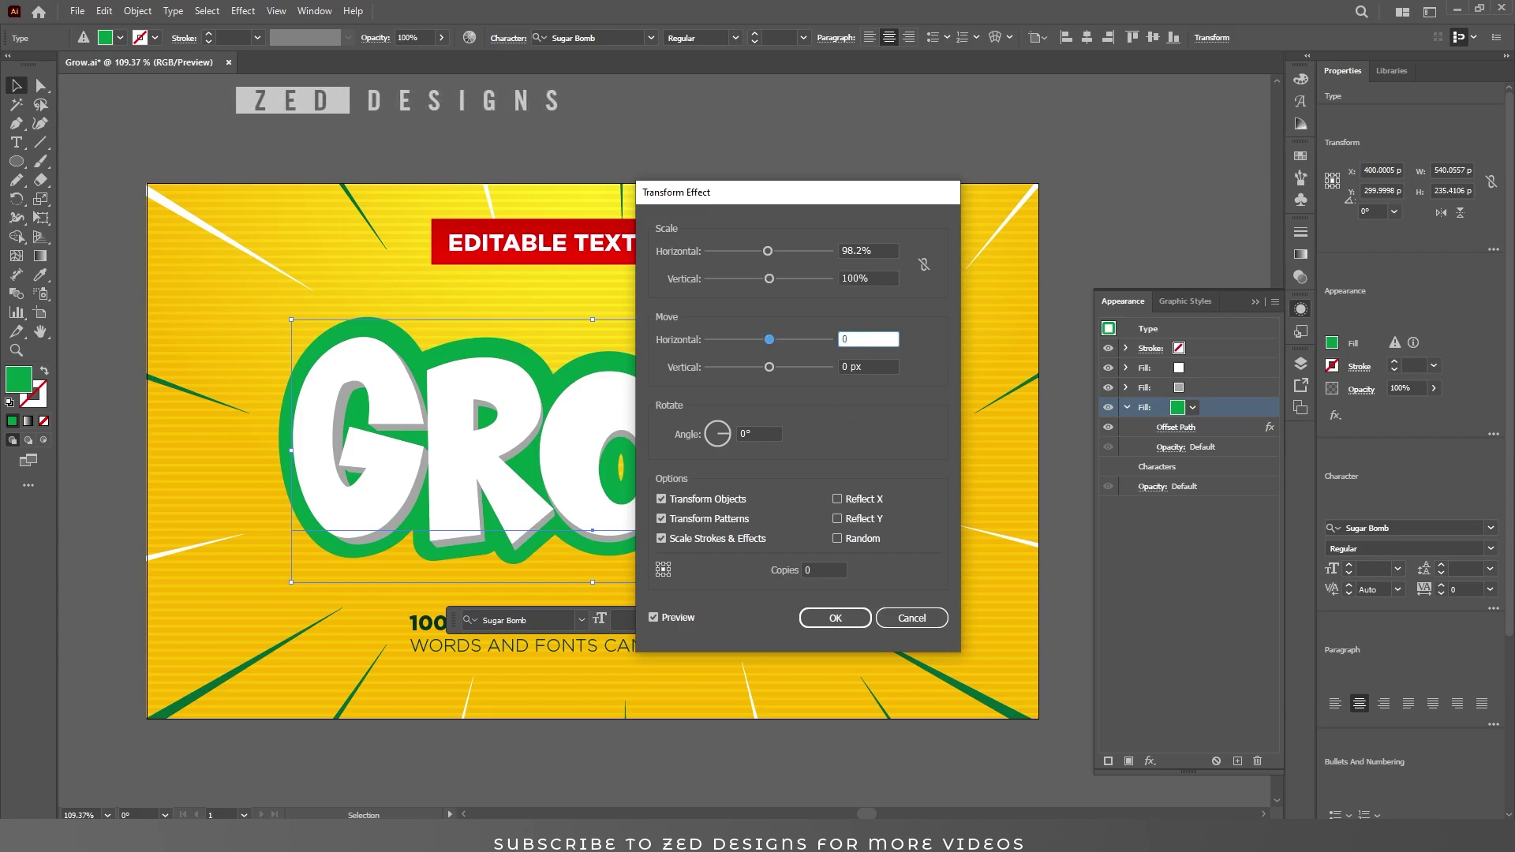
key("Tab")
type("4")
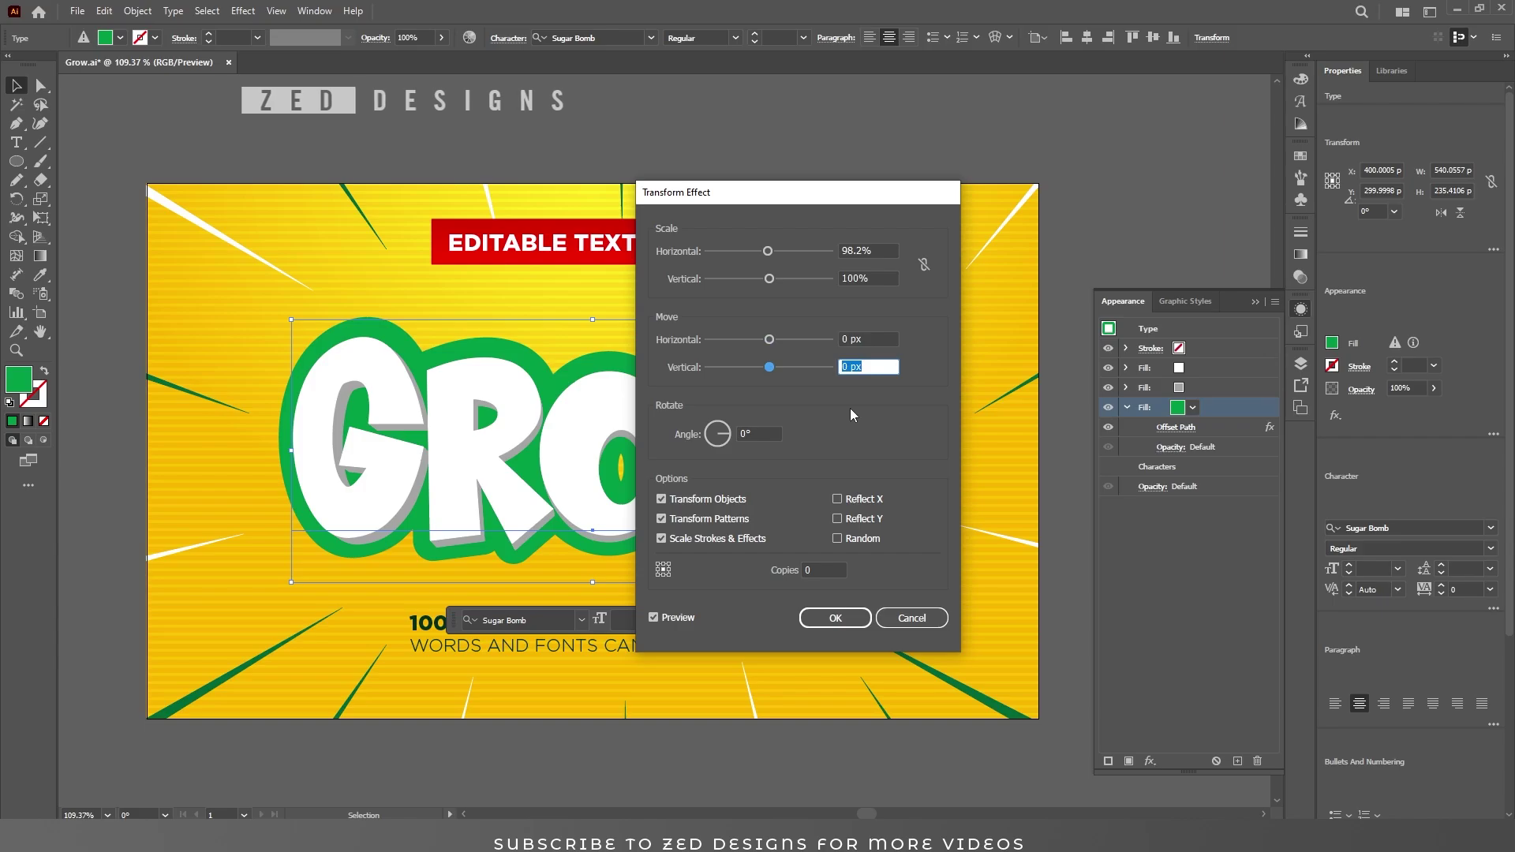
key("Tab")
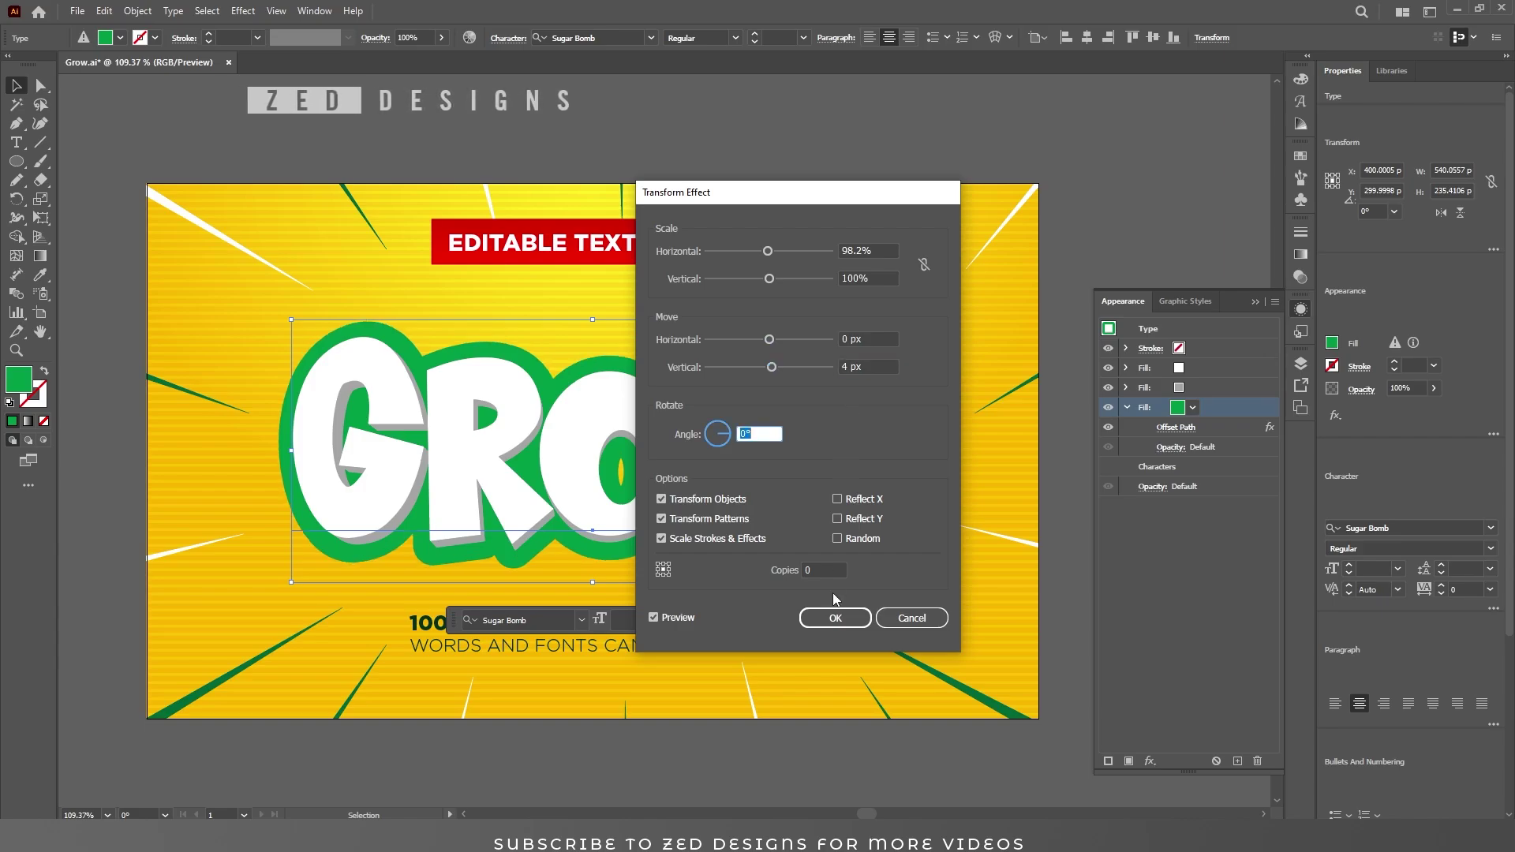
left_click(836, 620)
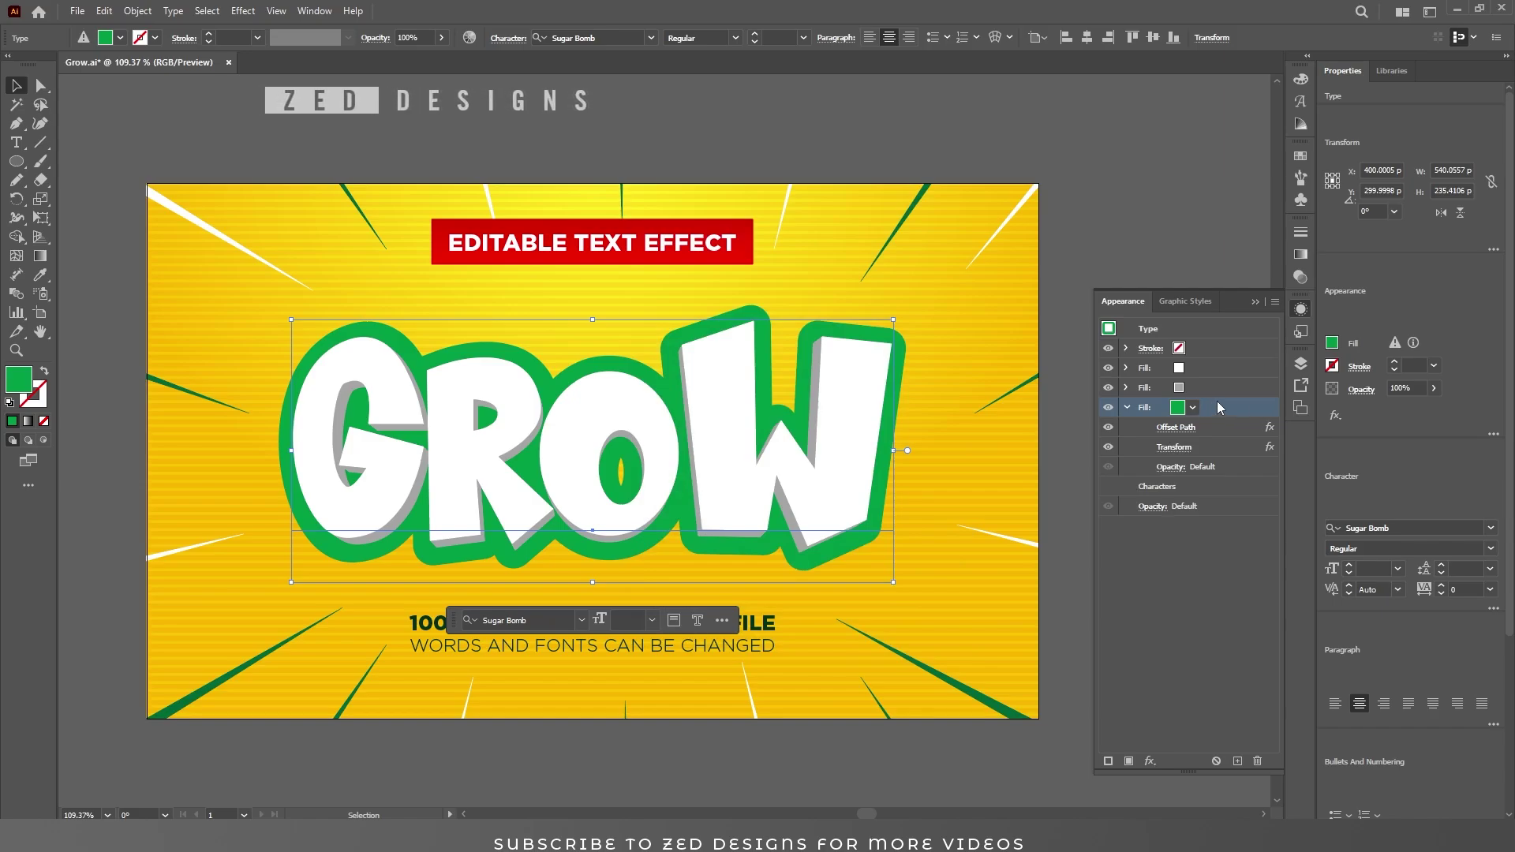
- Give the green outline a 00B556 Inner Glow (Screen, 75%, 8 px, Edge) and duplicate the fill
left_click(1150, 762)
mouse_move(1211, 511)
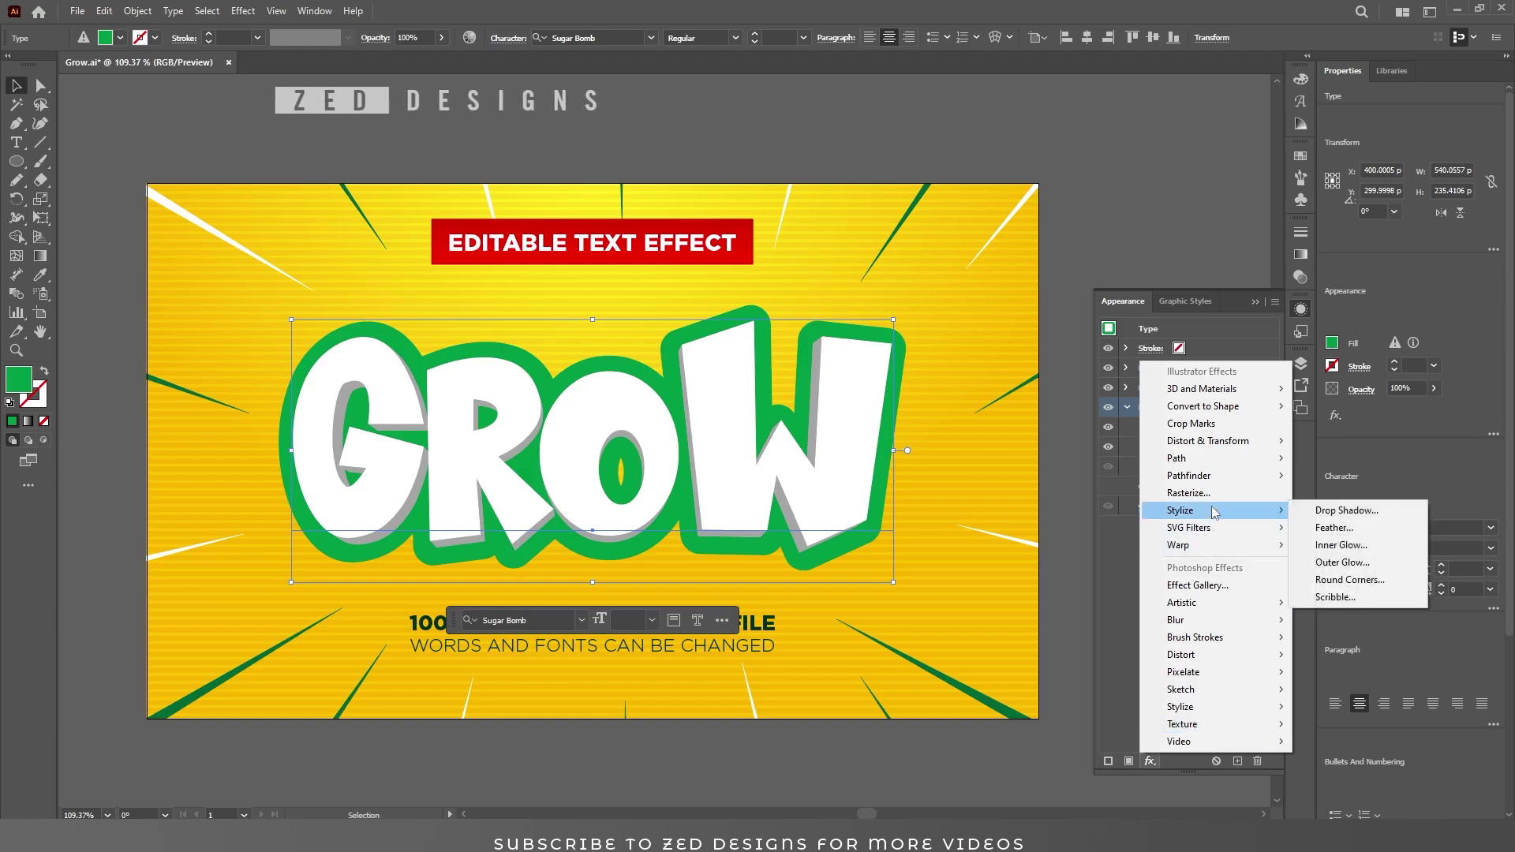
left_click(1342, 545)
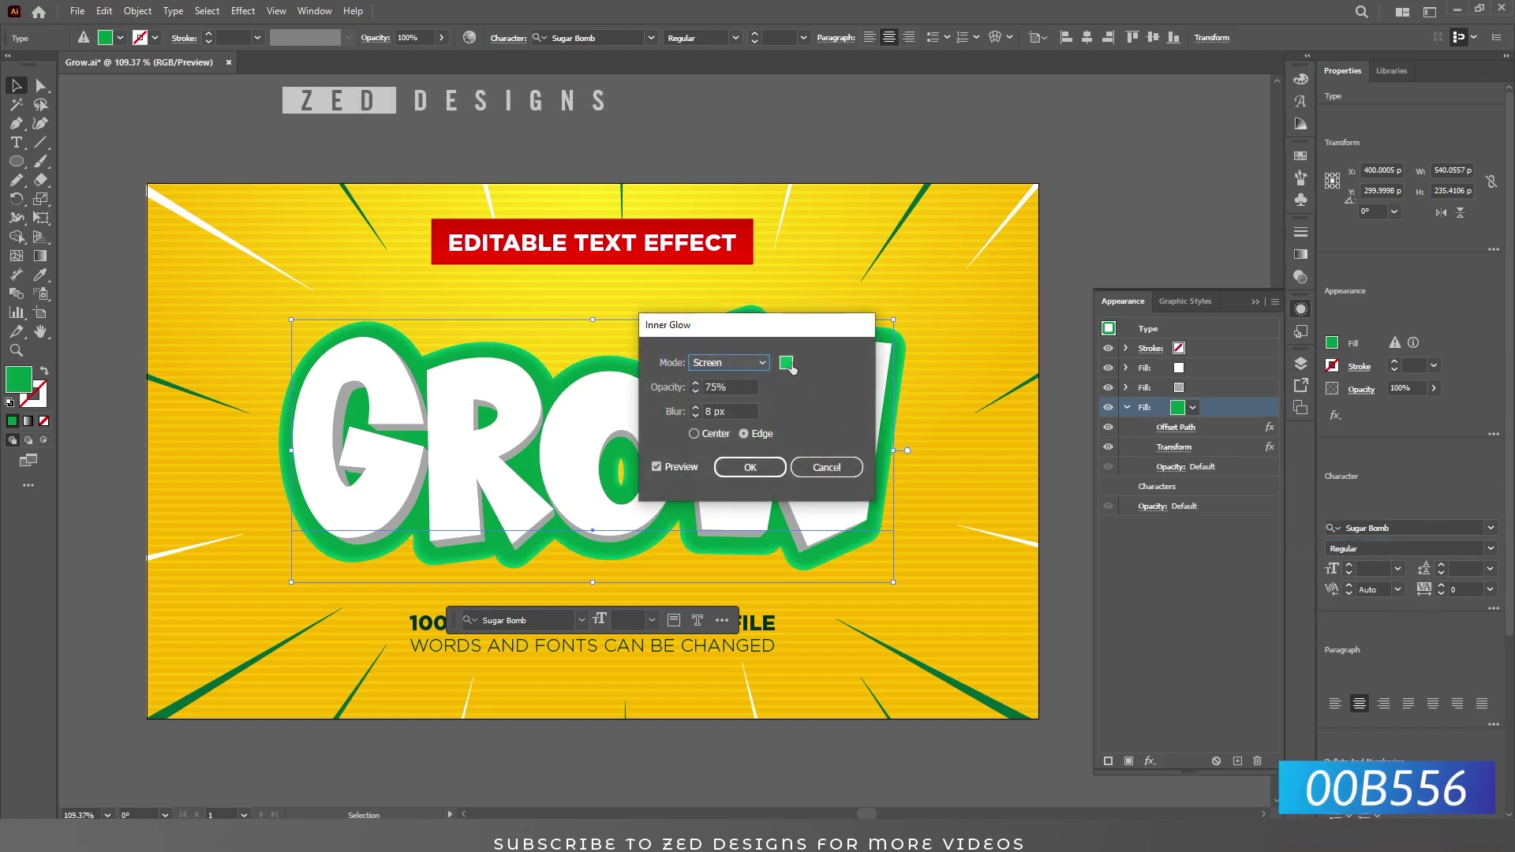
left_click(786, 363)
left_click_drag(958, 519, 897, 527)
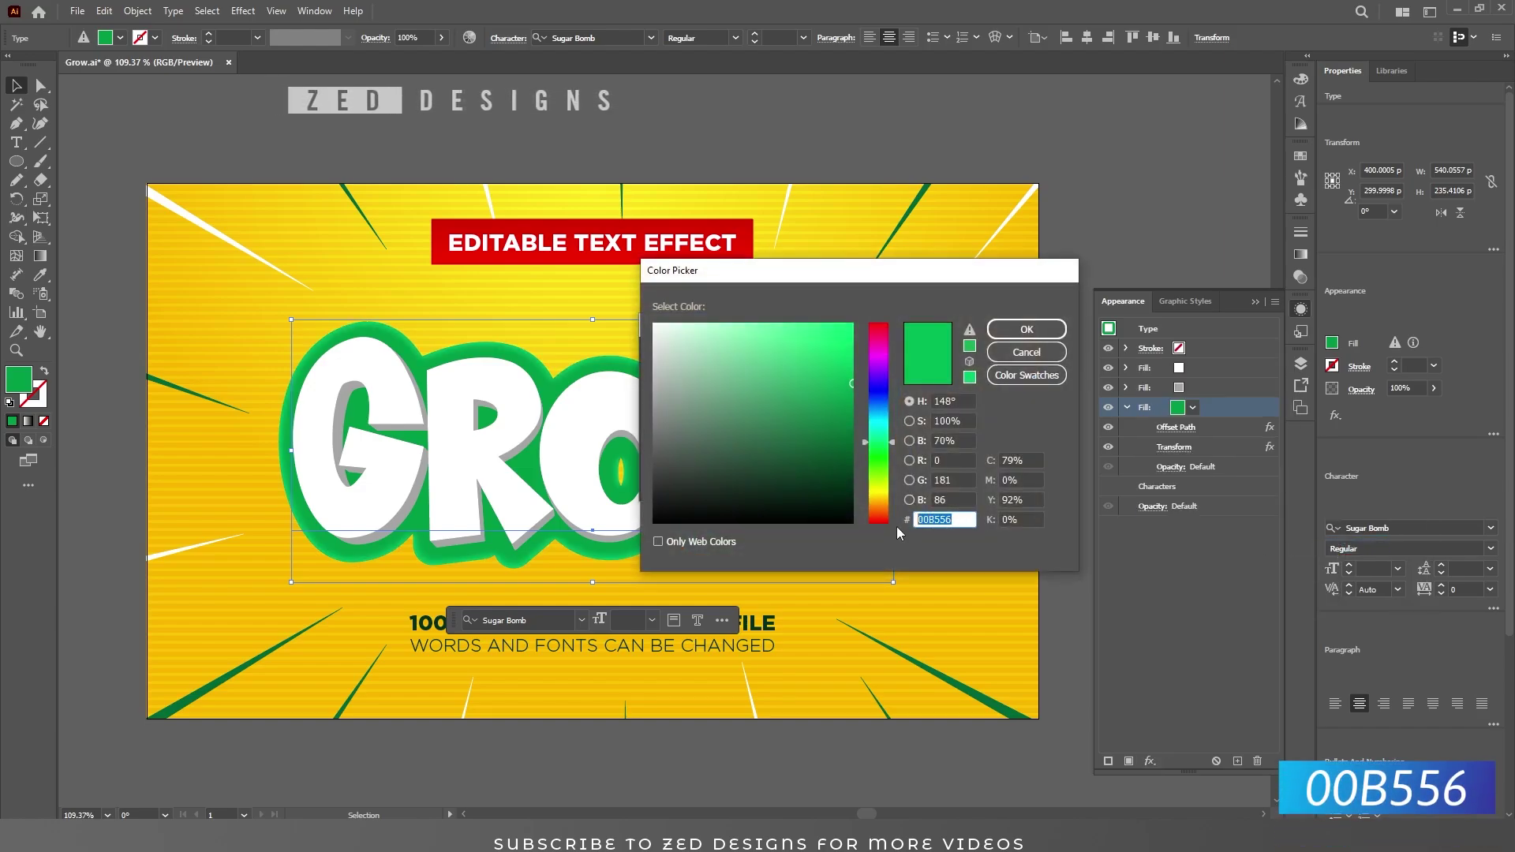
left_click(1016, 329)
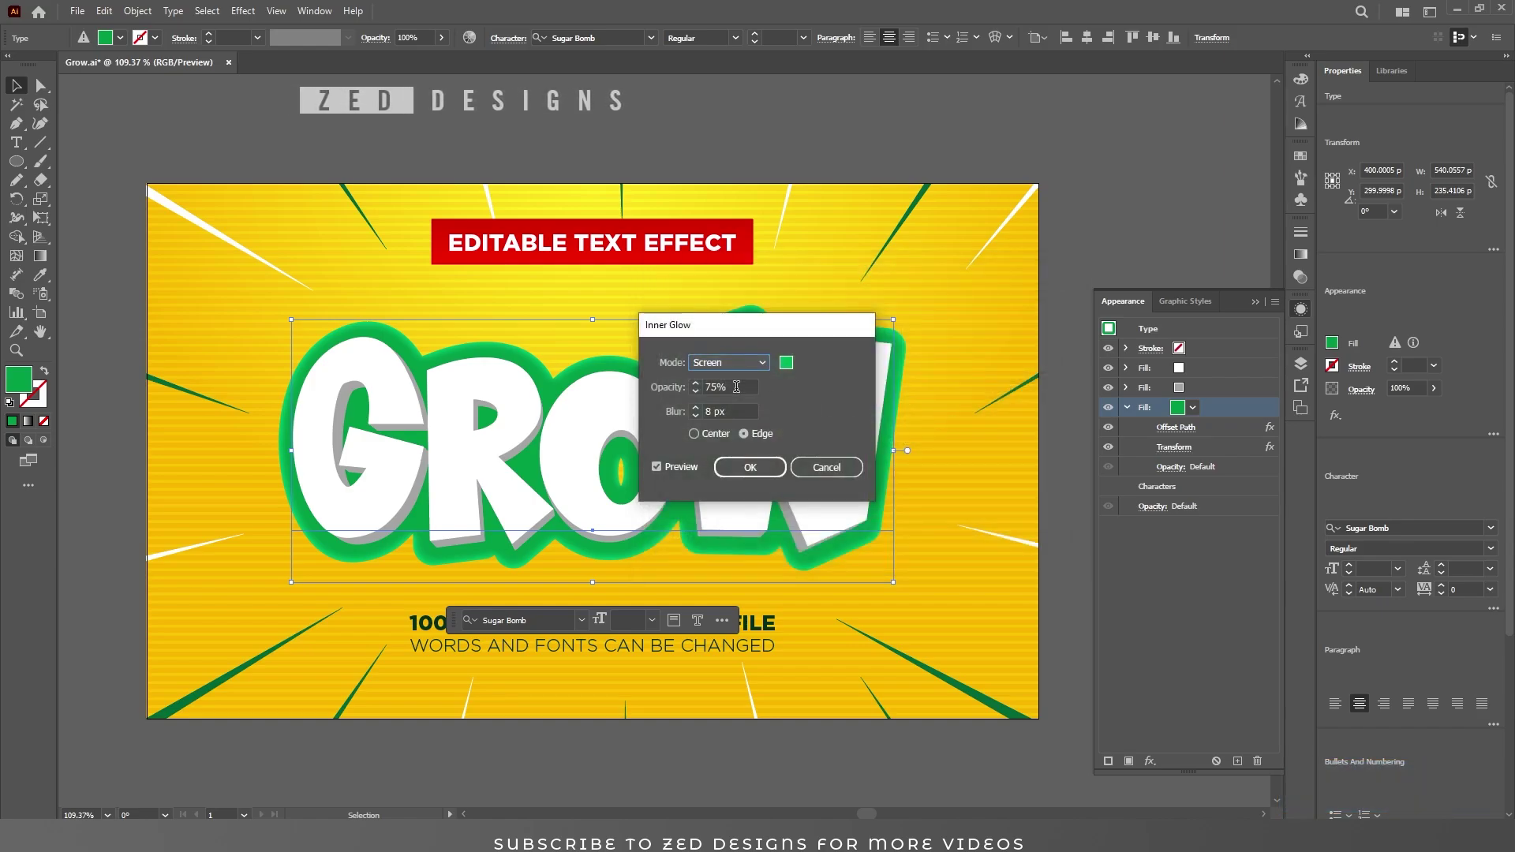
left_click(737, 386)
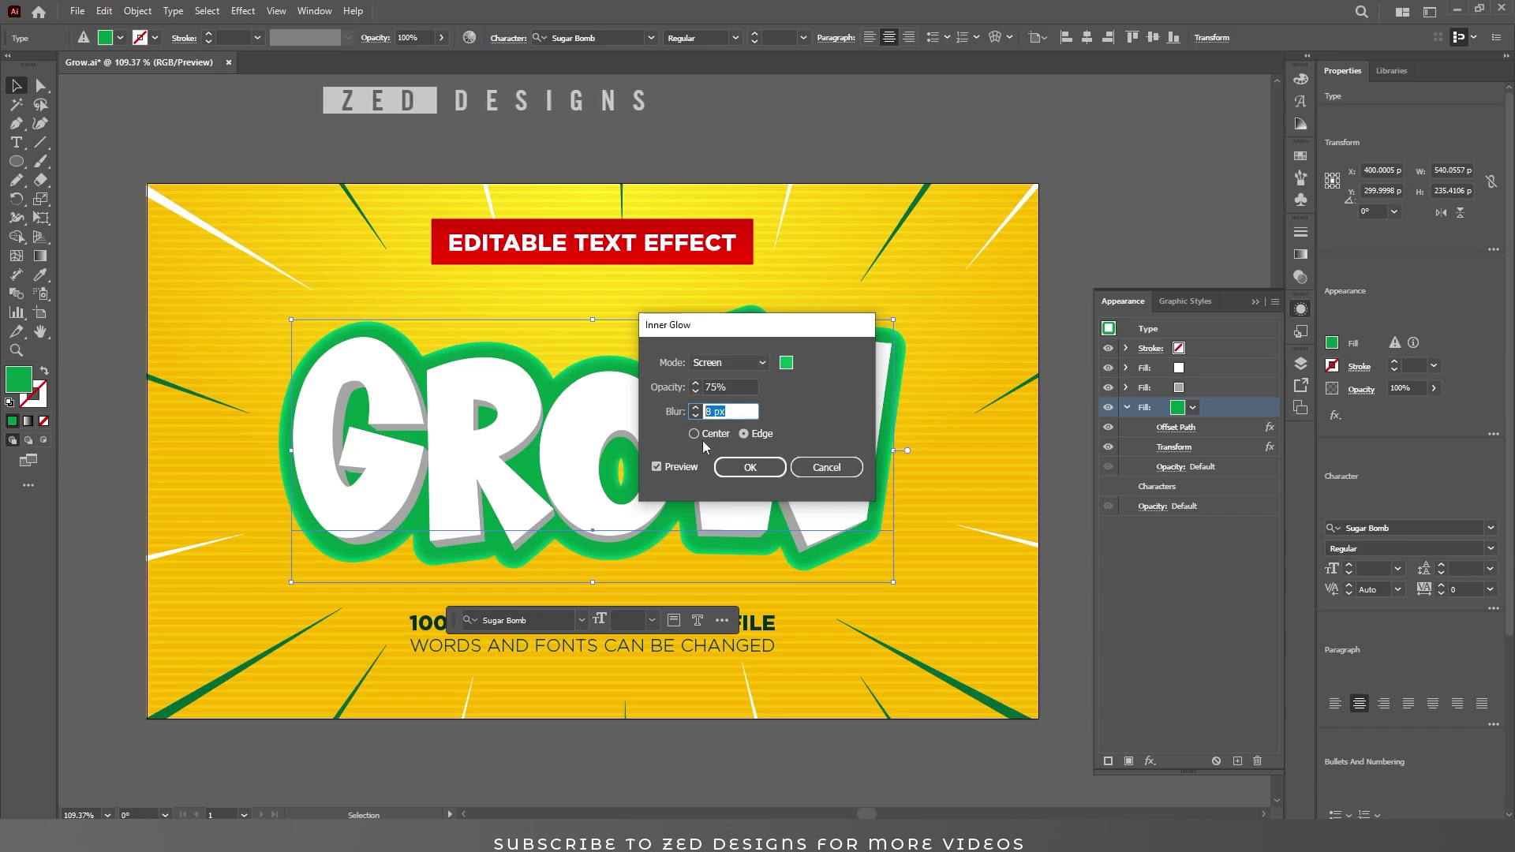
left_click(750, 469)
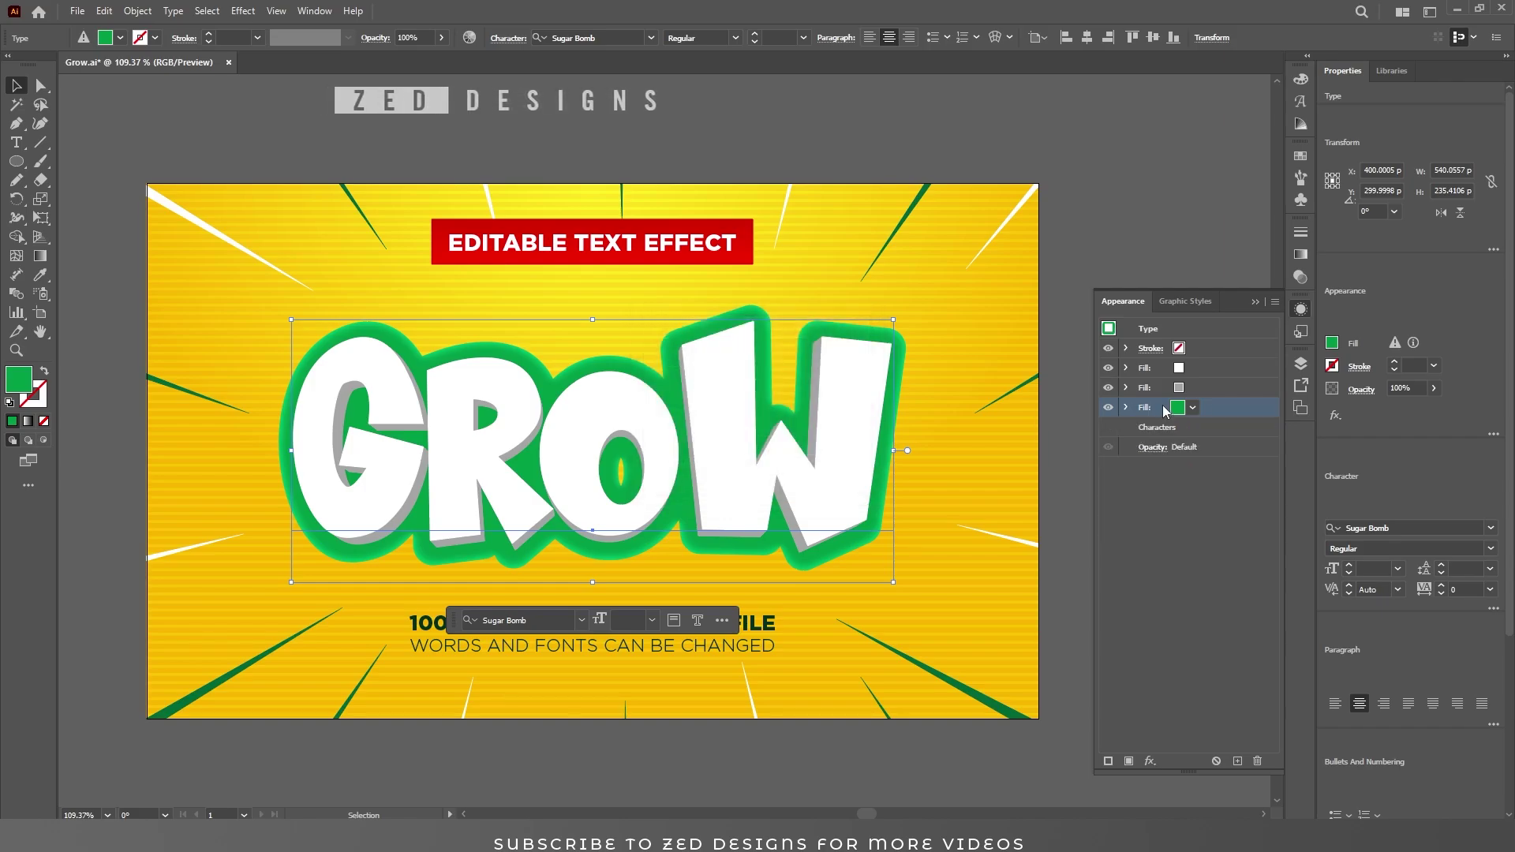
left_click(1242, 760)
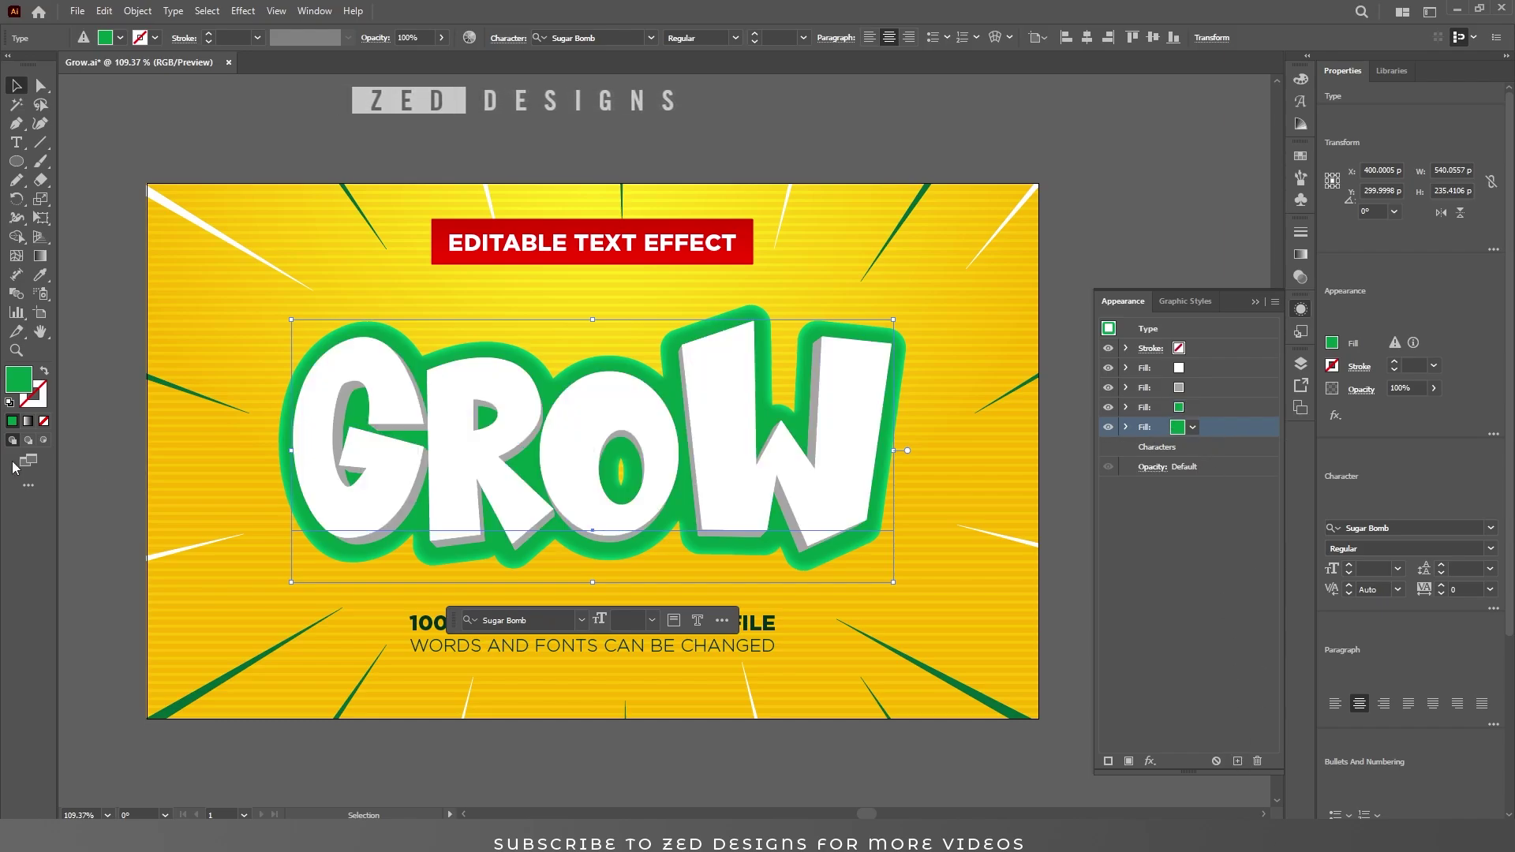
- Recolour the duplicated green fill dark green 016937 and reveal its inherited effects
double_click(21, 386)
type("01")
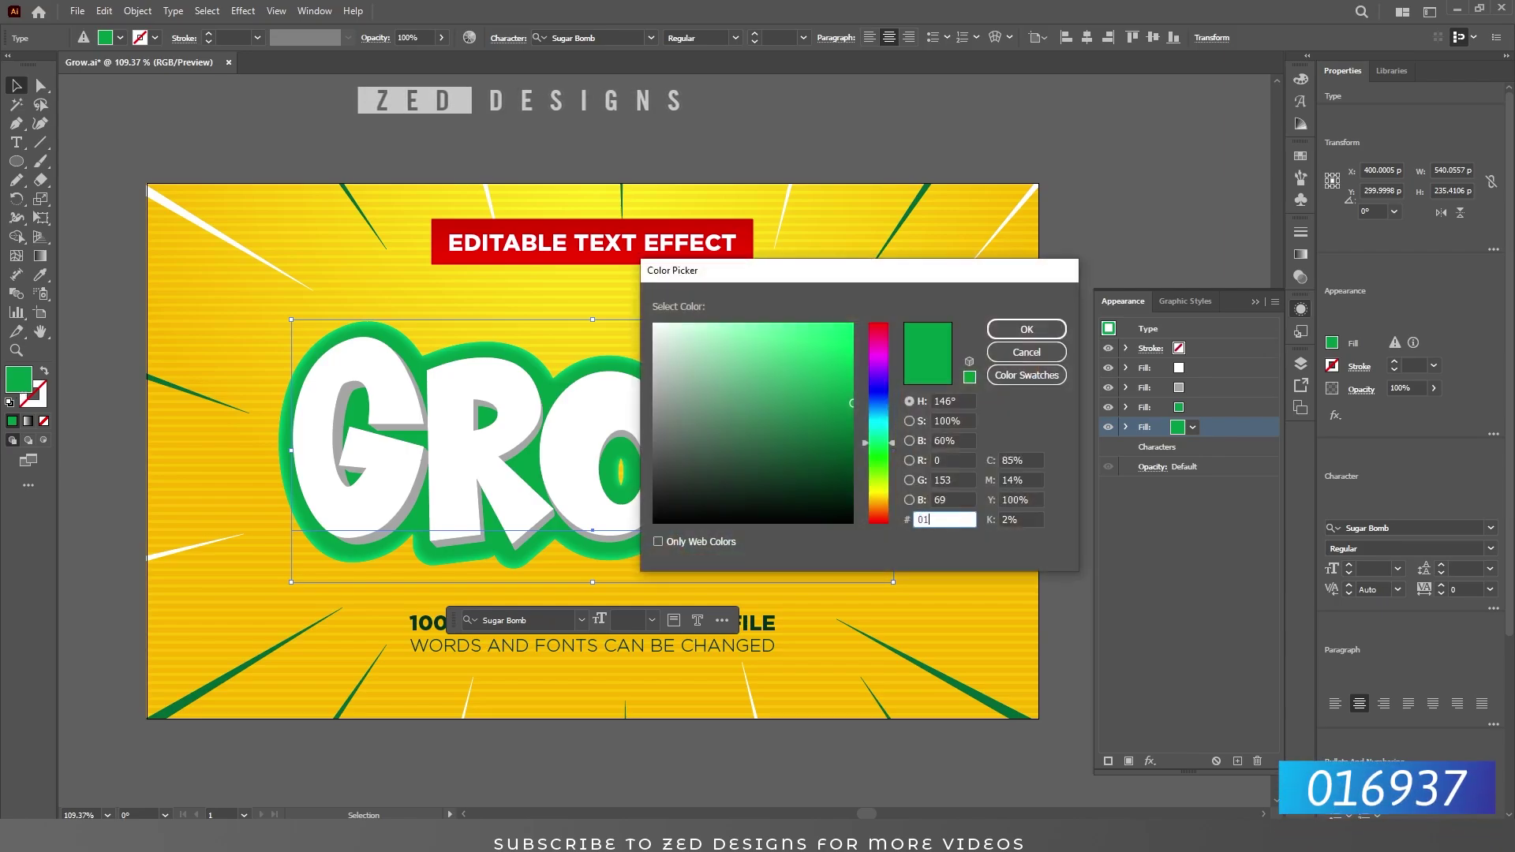
type("6937")
key("Tab")
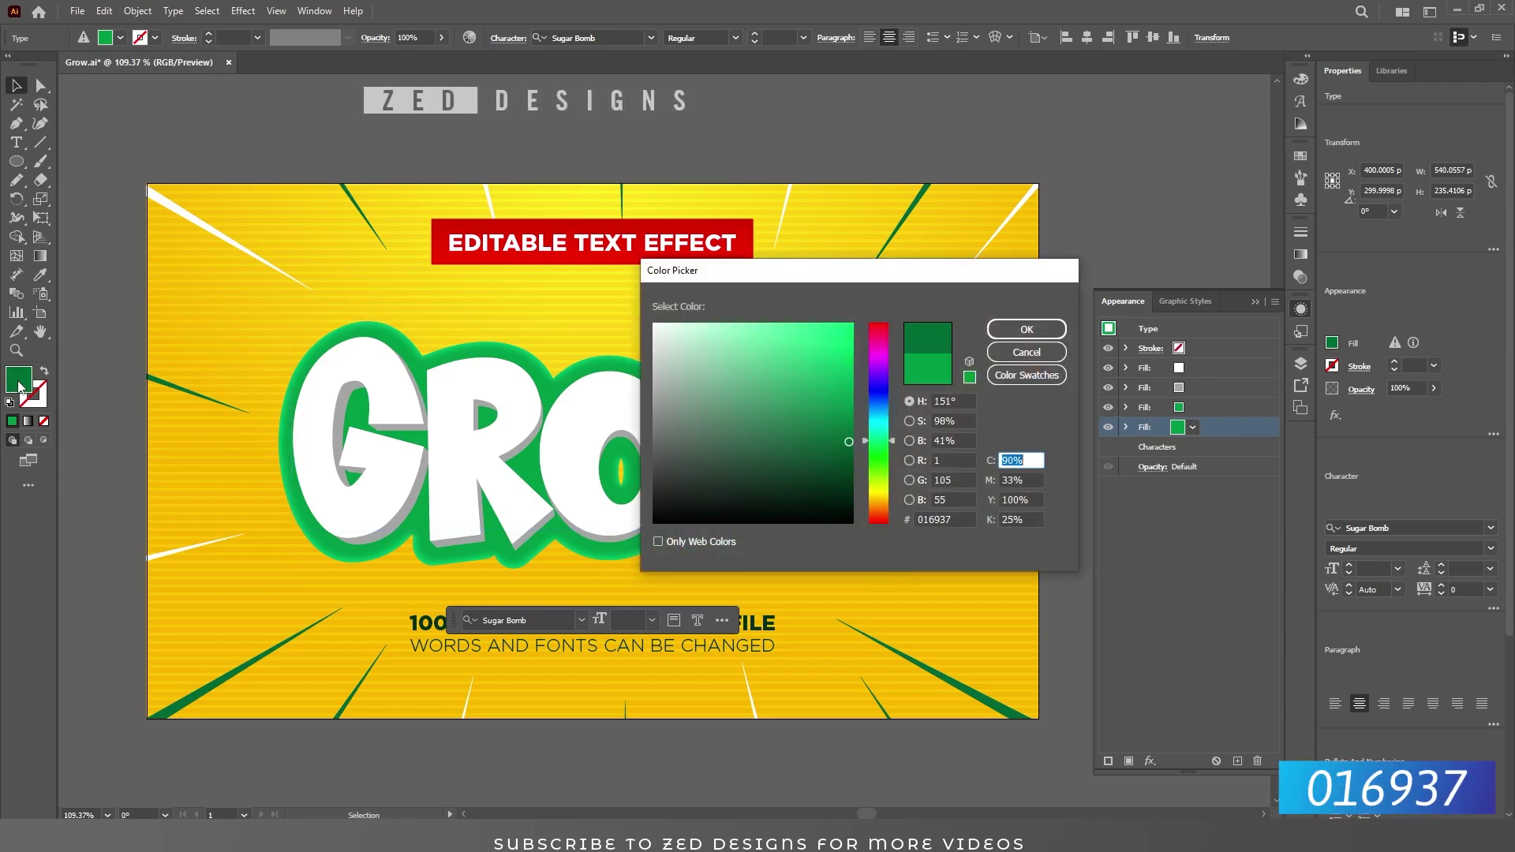
left_click(1025, 329)
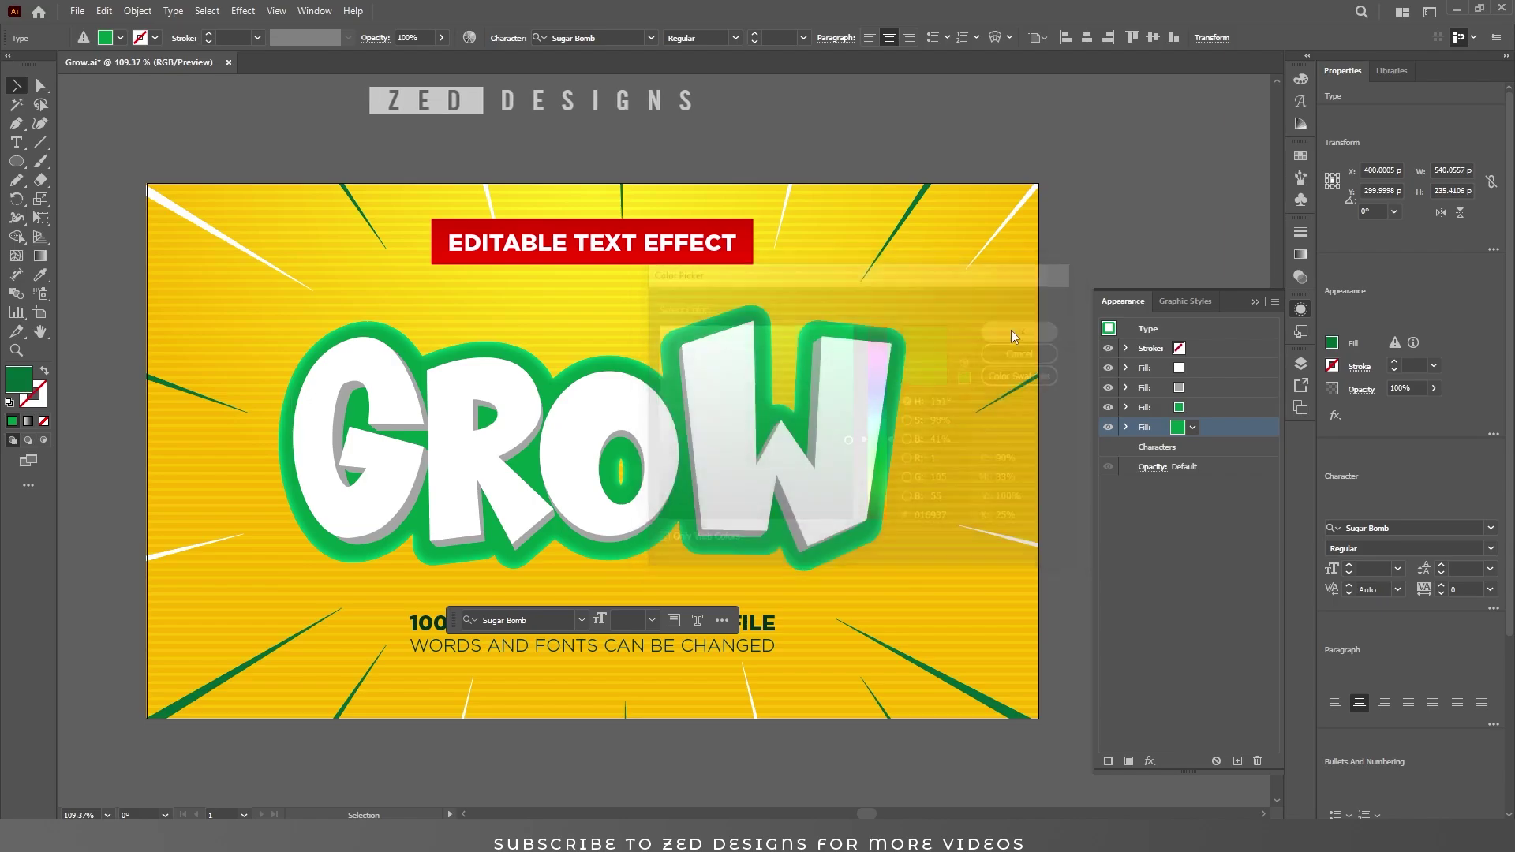
left_click(1126, 427)
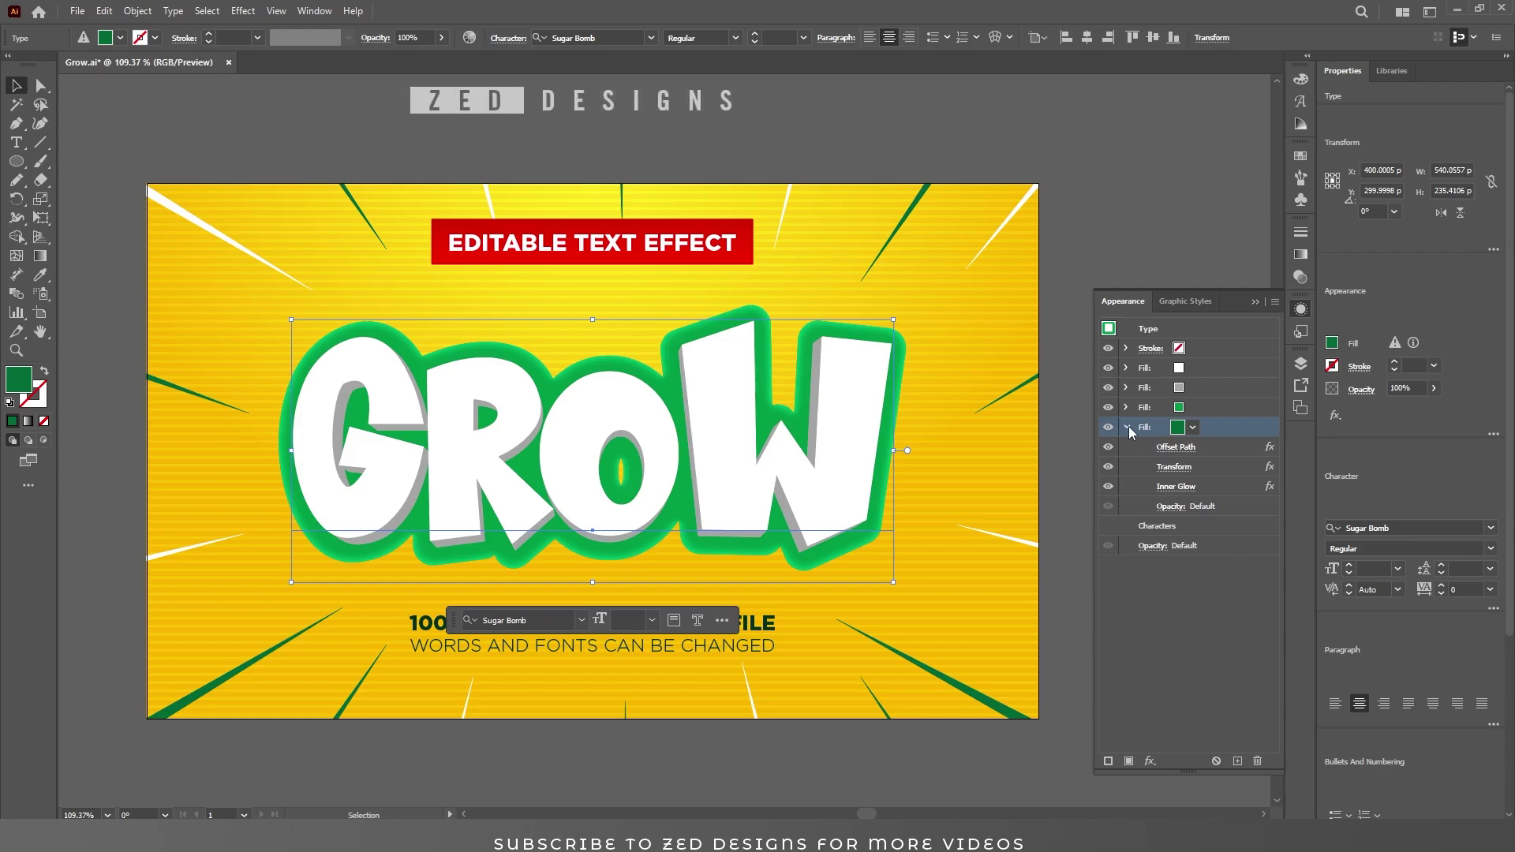
left_click(1150, 760)
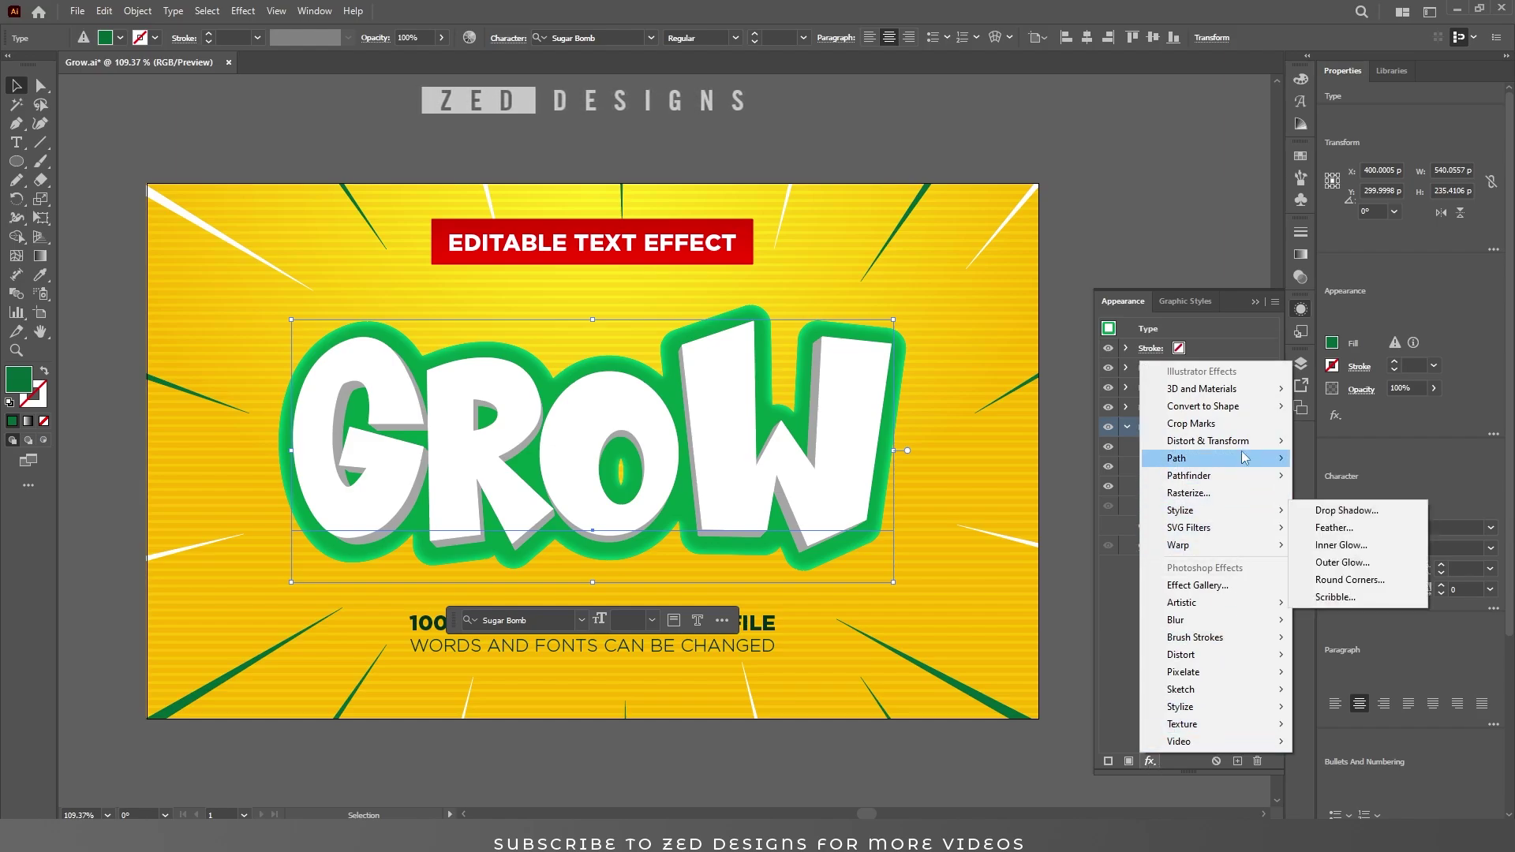
- Add a second Transform to the dark green fill: 99.8% width, 0.3 px down, 50 copies
mouse_move(1247, 446)
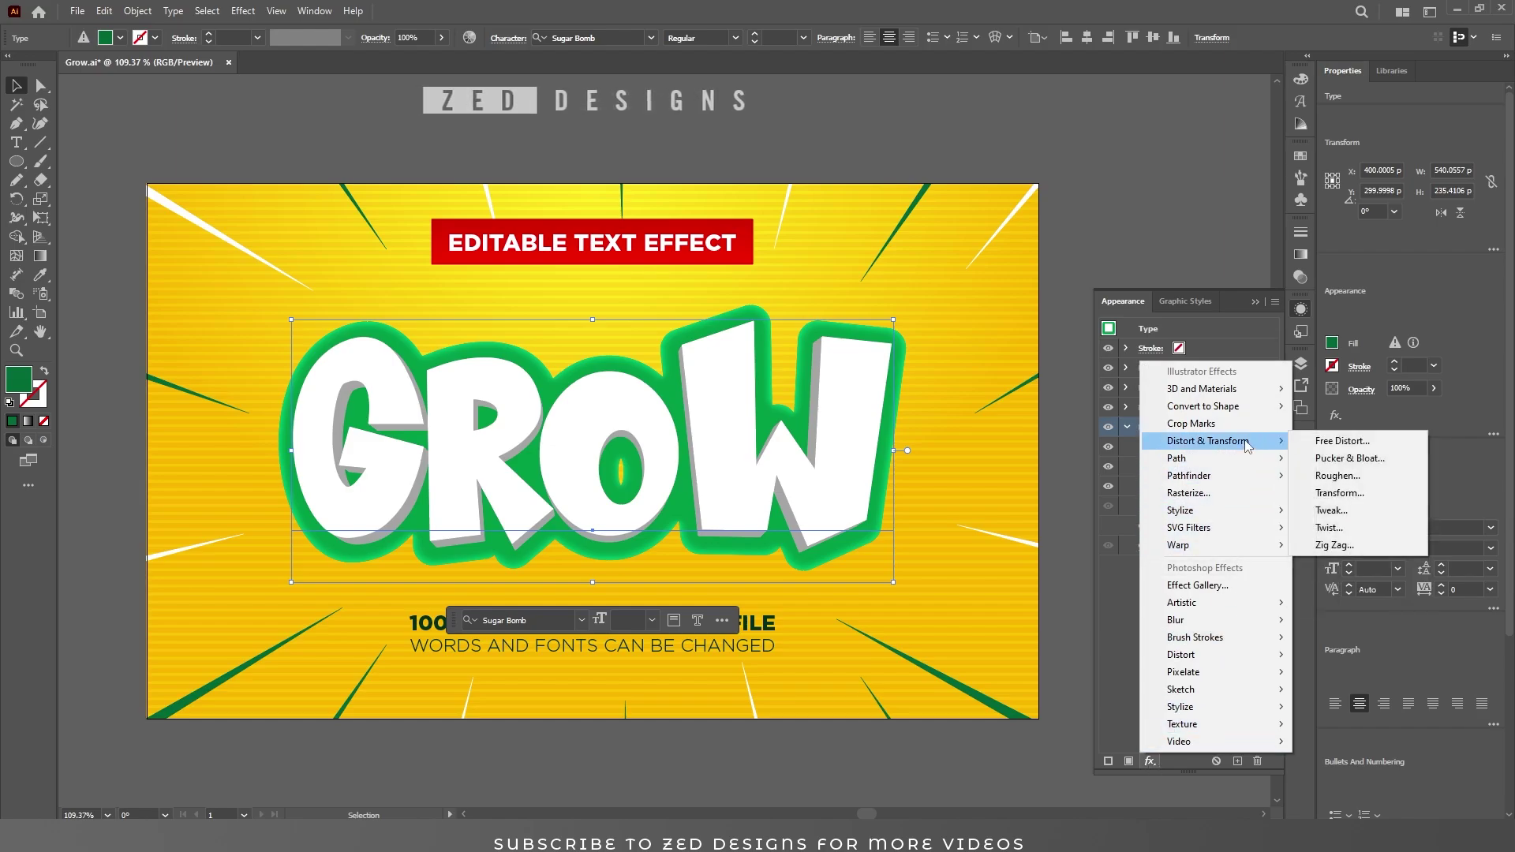
left_click(1332, 494)
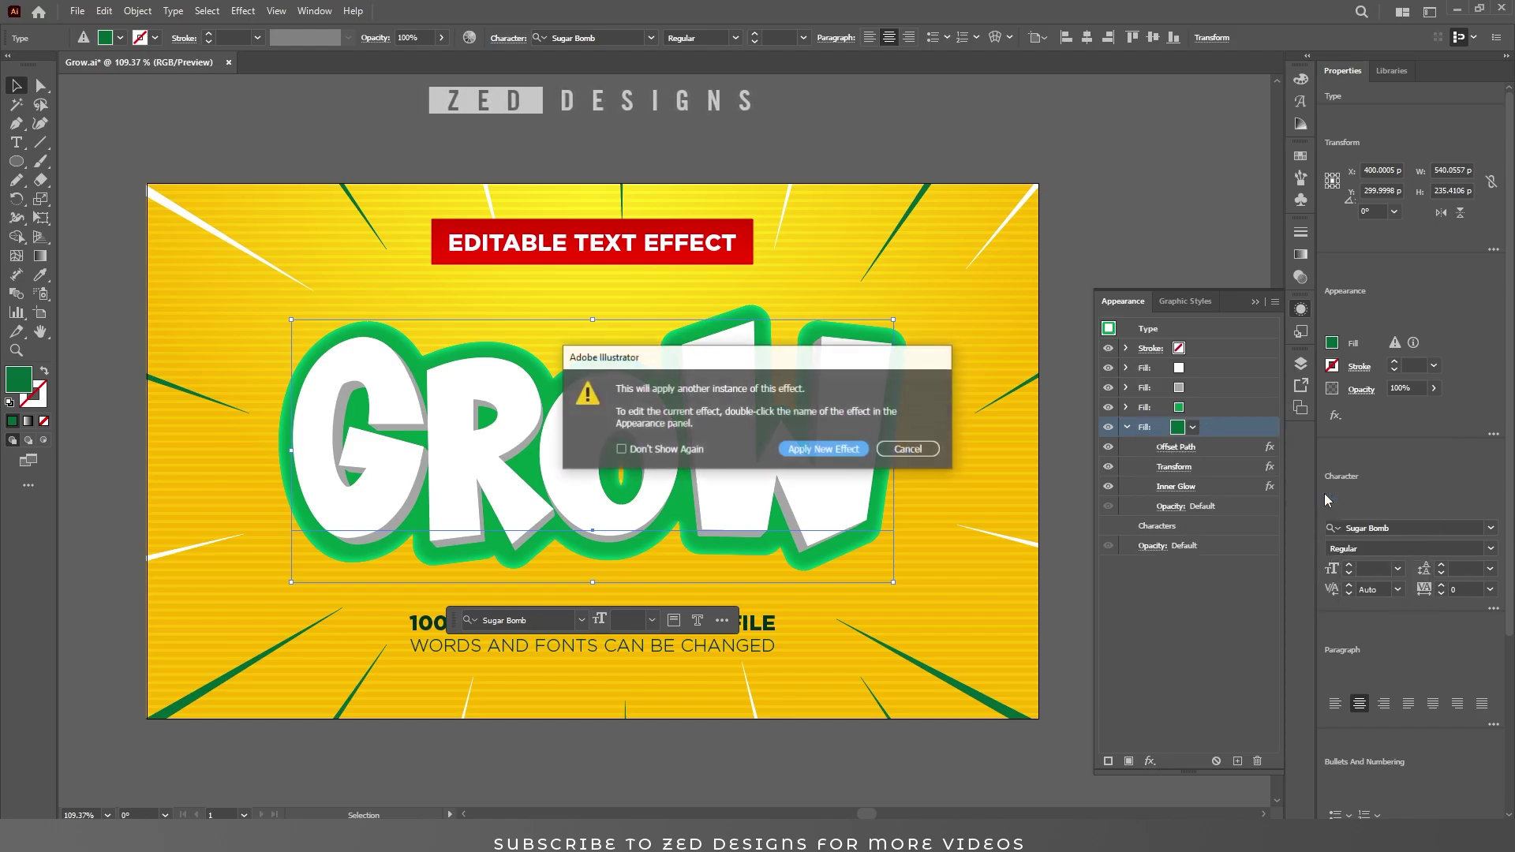
left_click(822, 449)
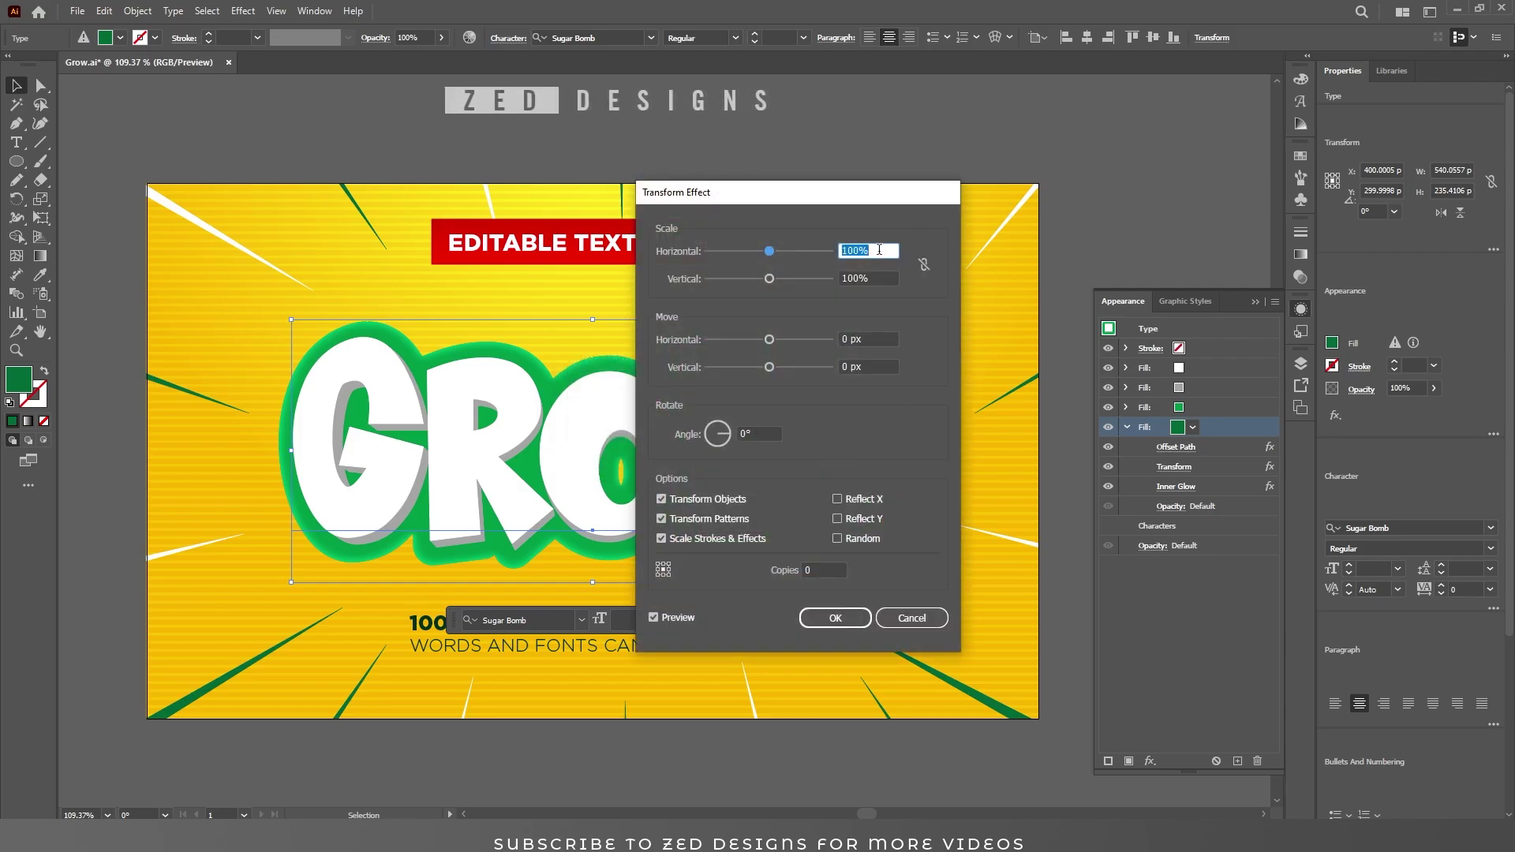
type("99.8")
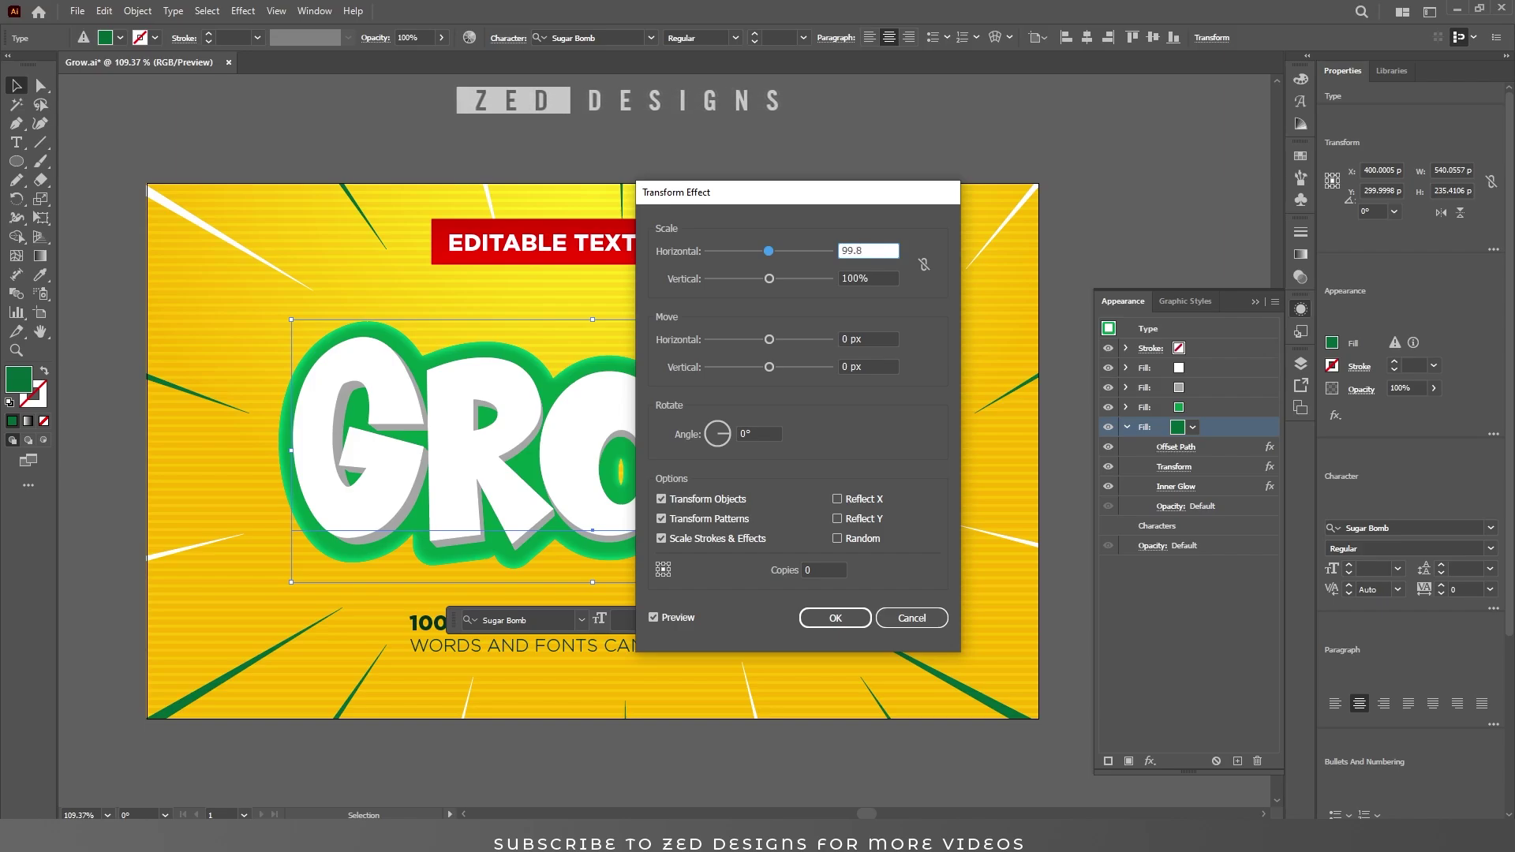
key("Tab")
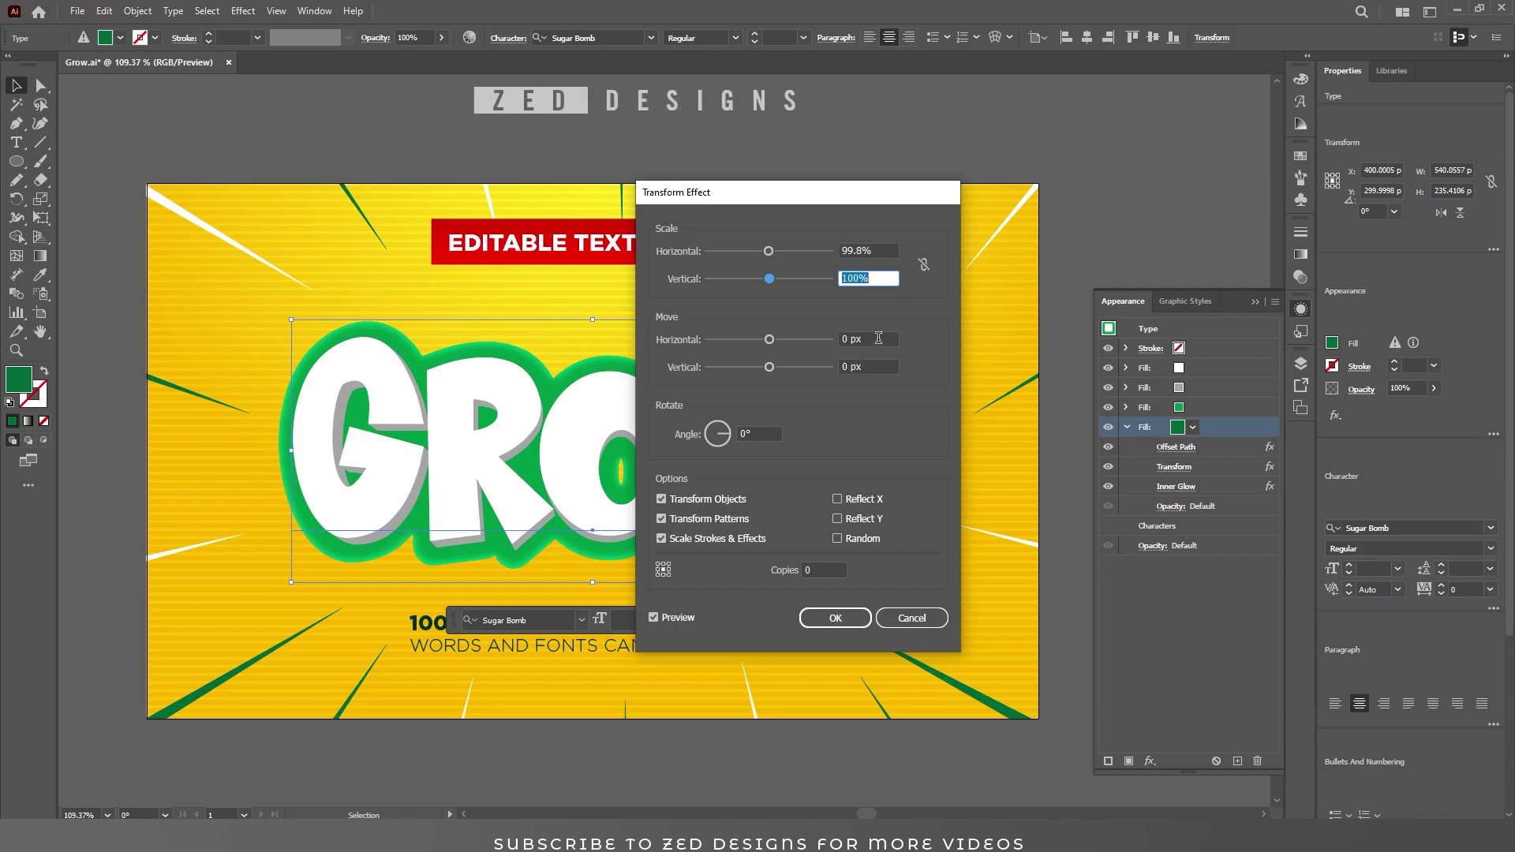
key("Tab")
type("0")
key("Tab")
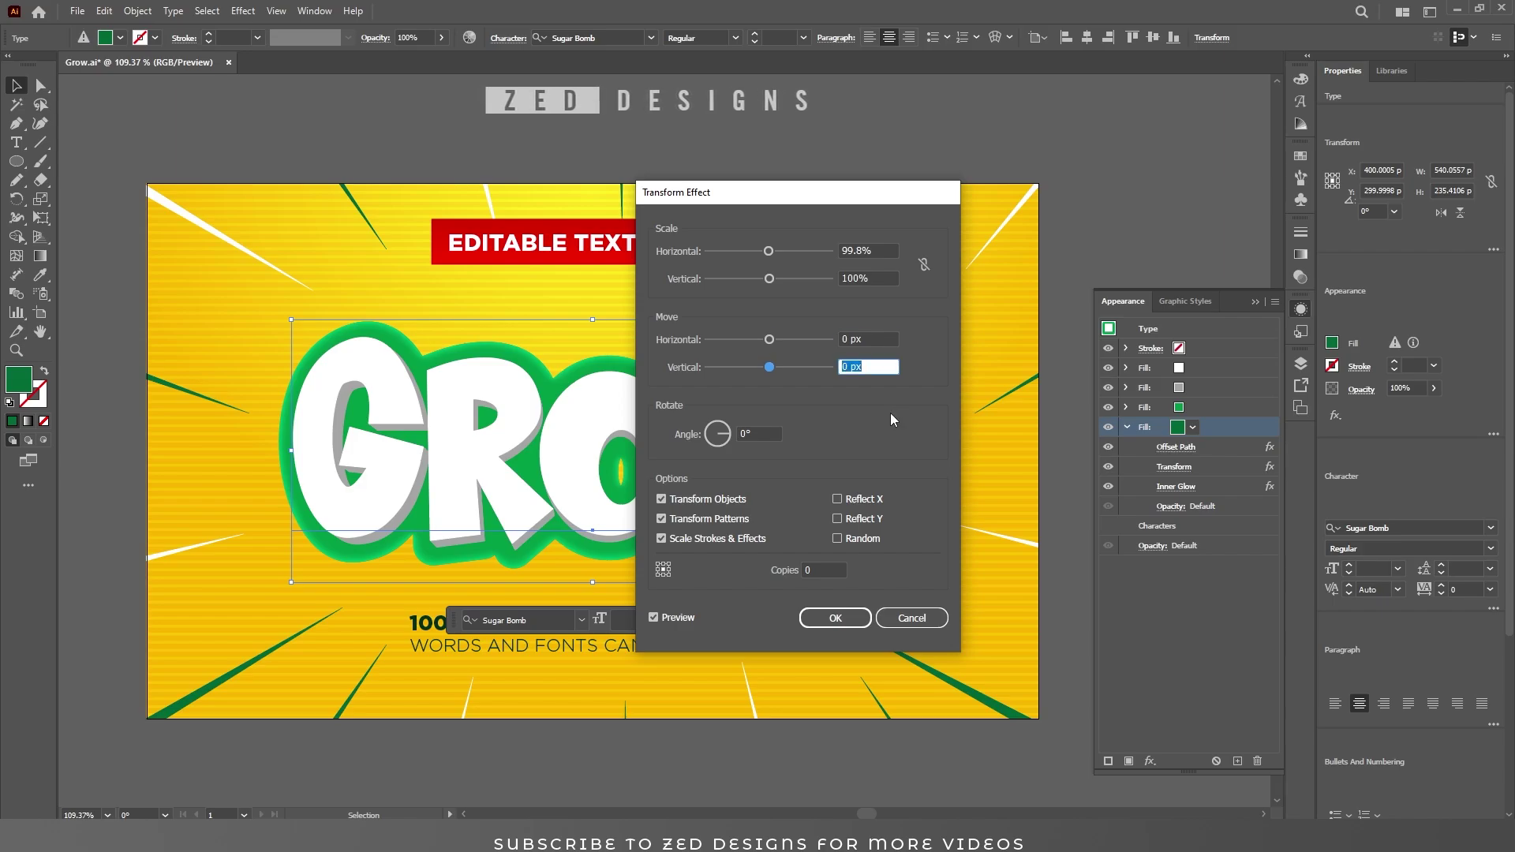
type("0.3")
key("Tab")
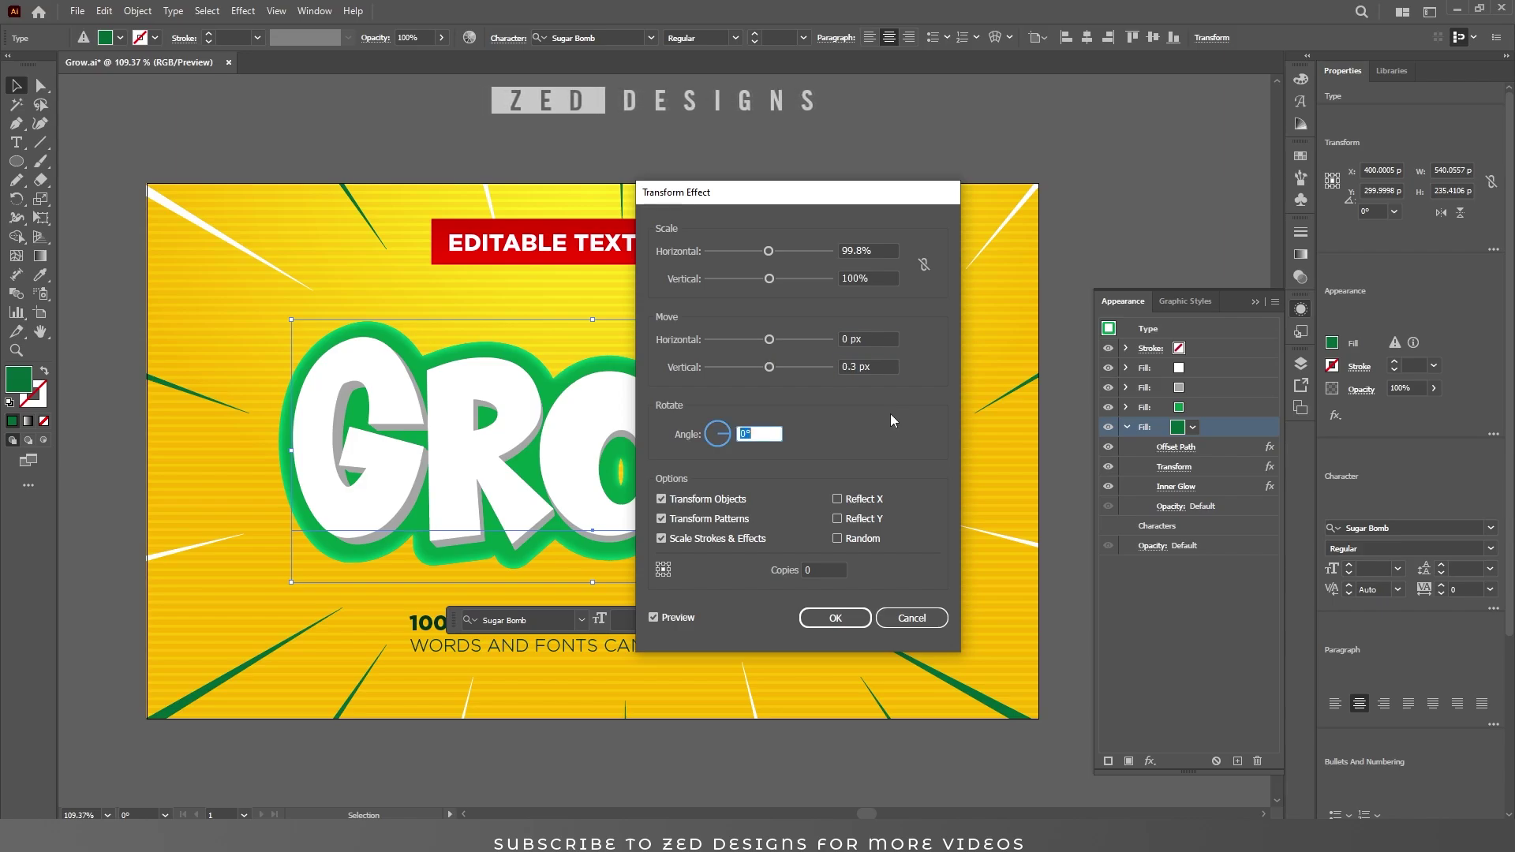
left_click(795, 570)
type("50")
key("Tab")
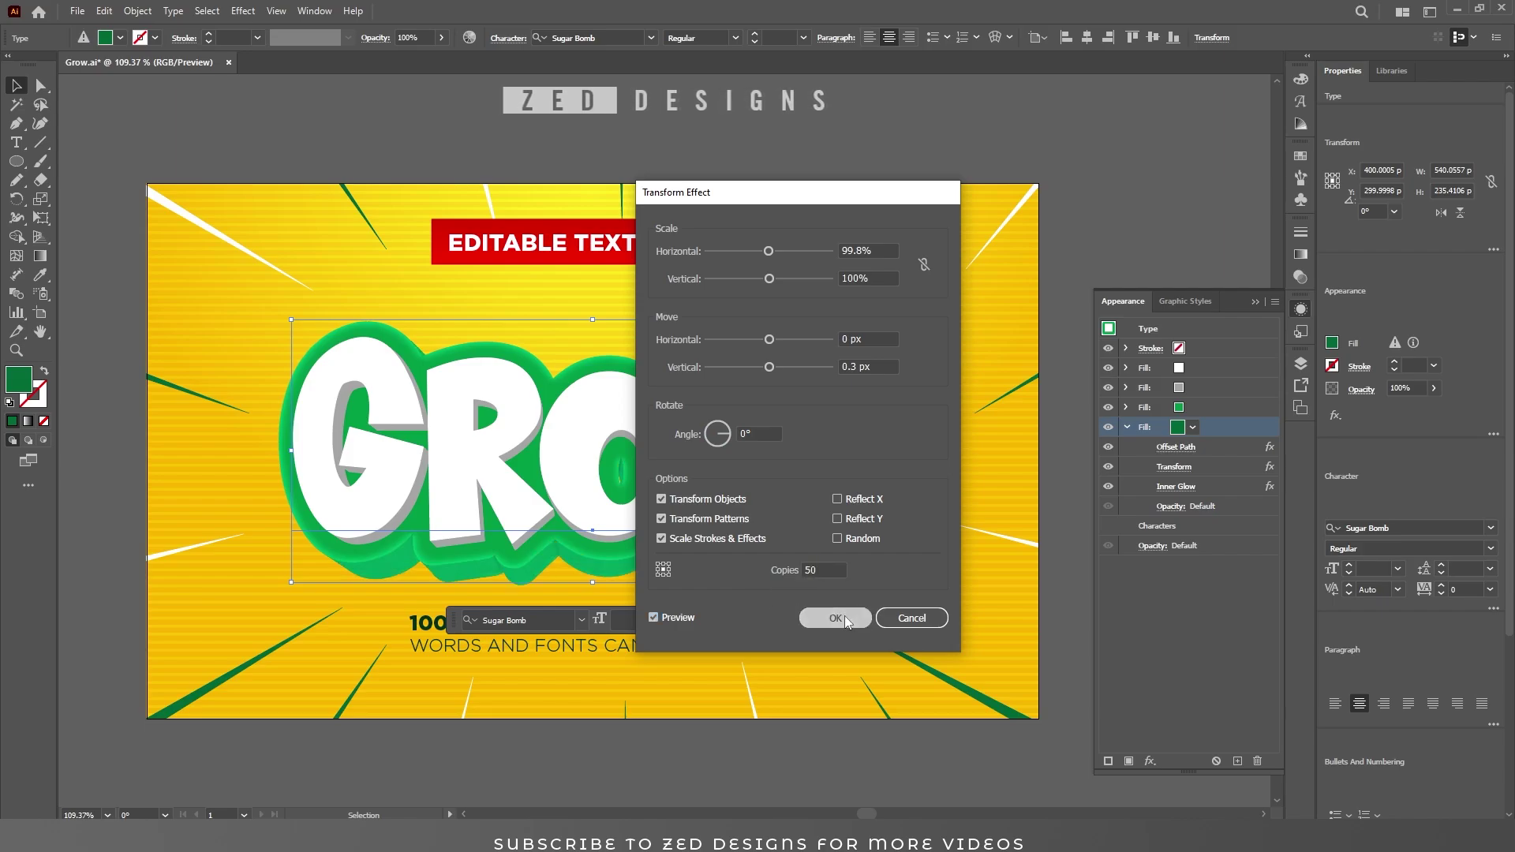
left_click(844, 619)
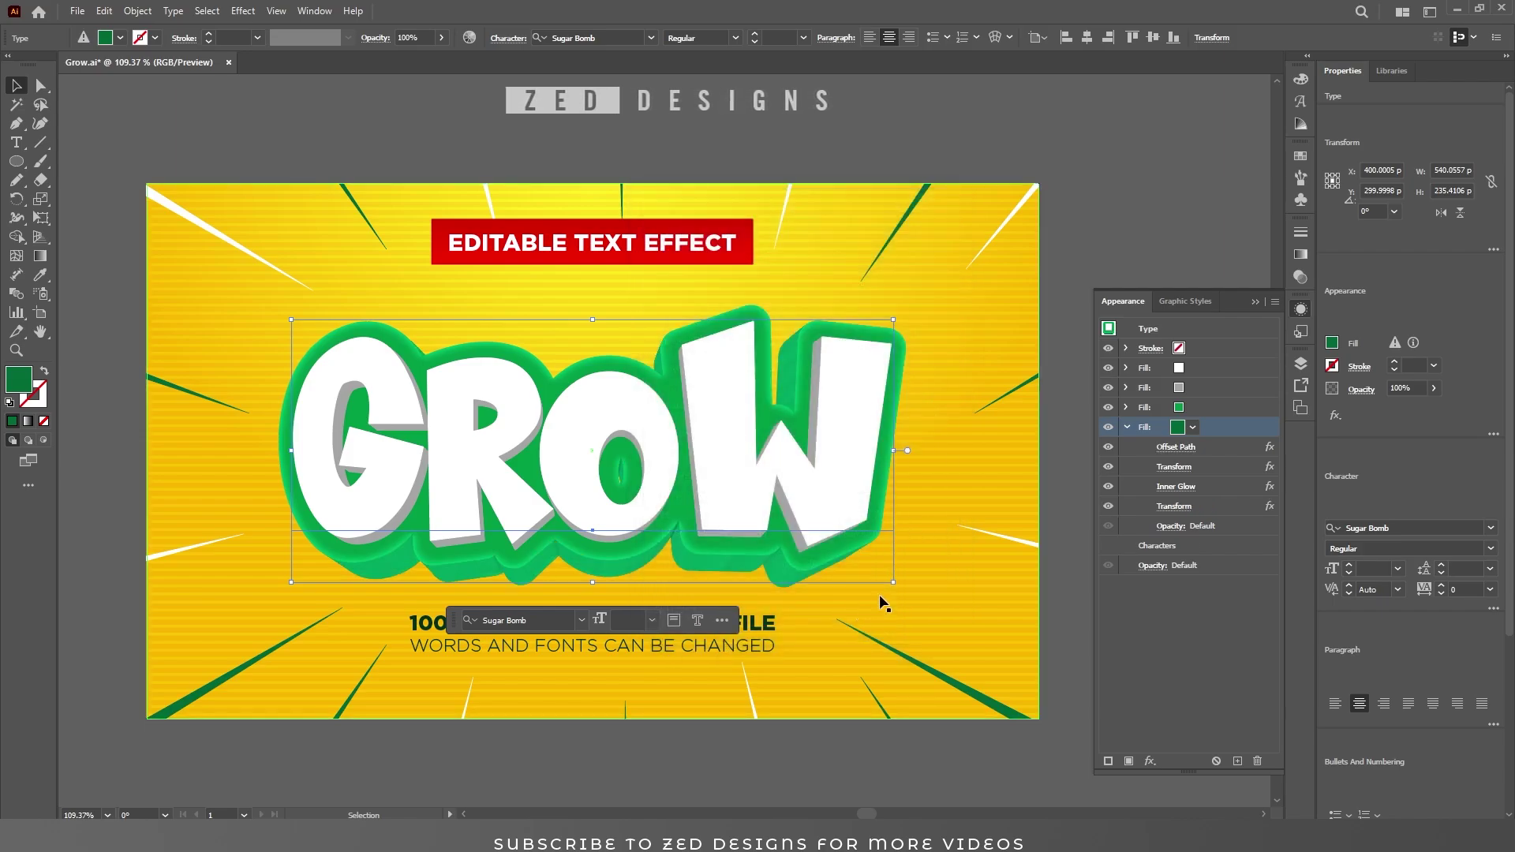
- Move the Inner Glow below the Transform effect and collapse the dark-green fill
left_click(1215, 489)
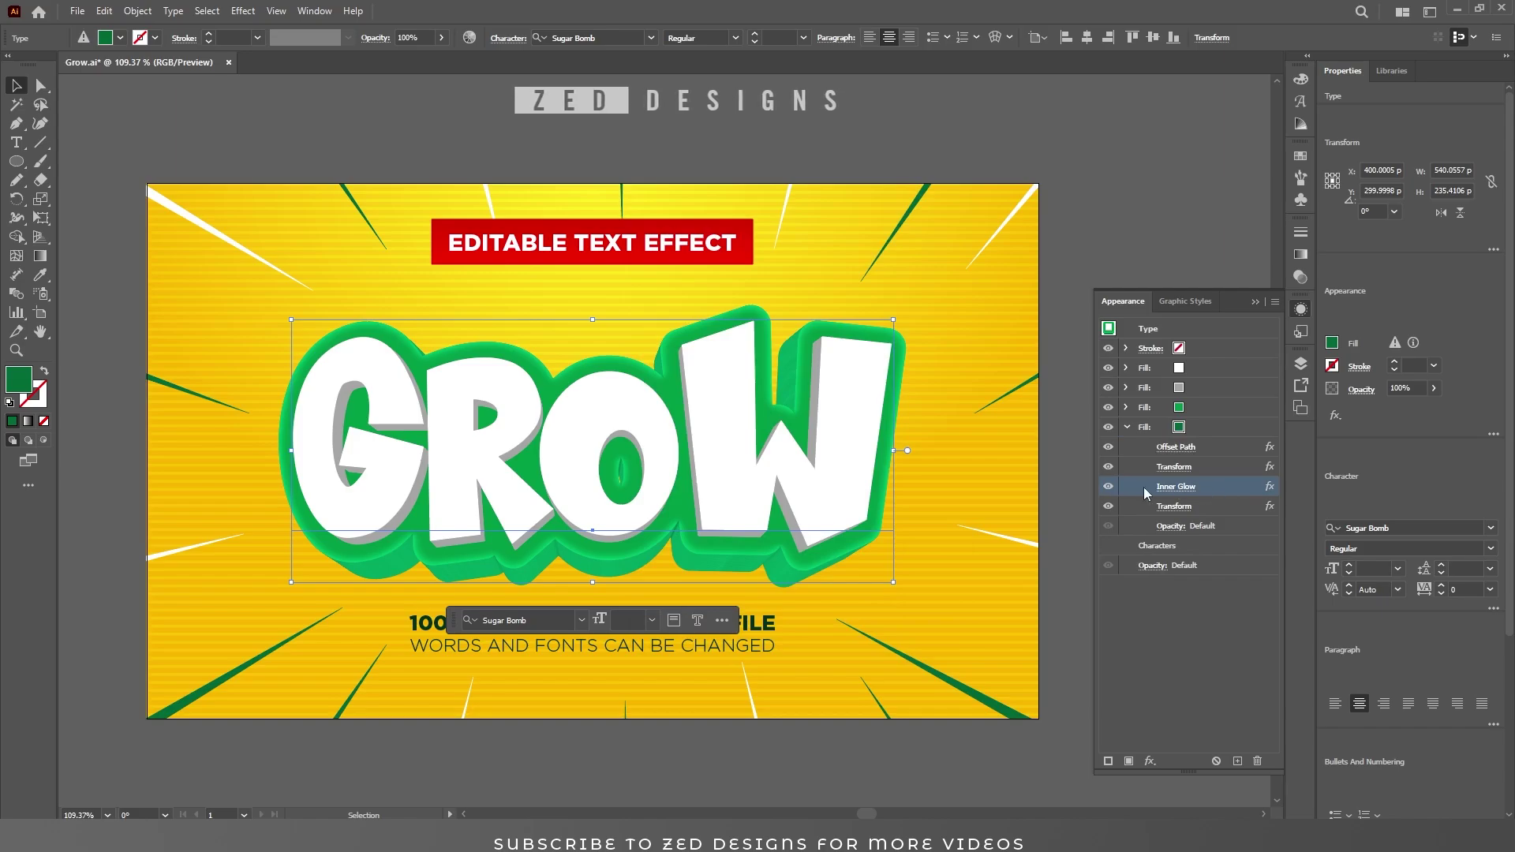
left_click_drag(1210, 486, 1204, 513)
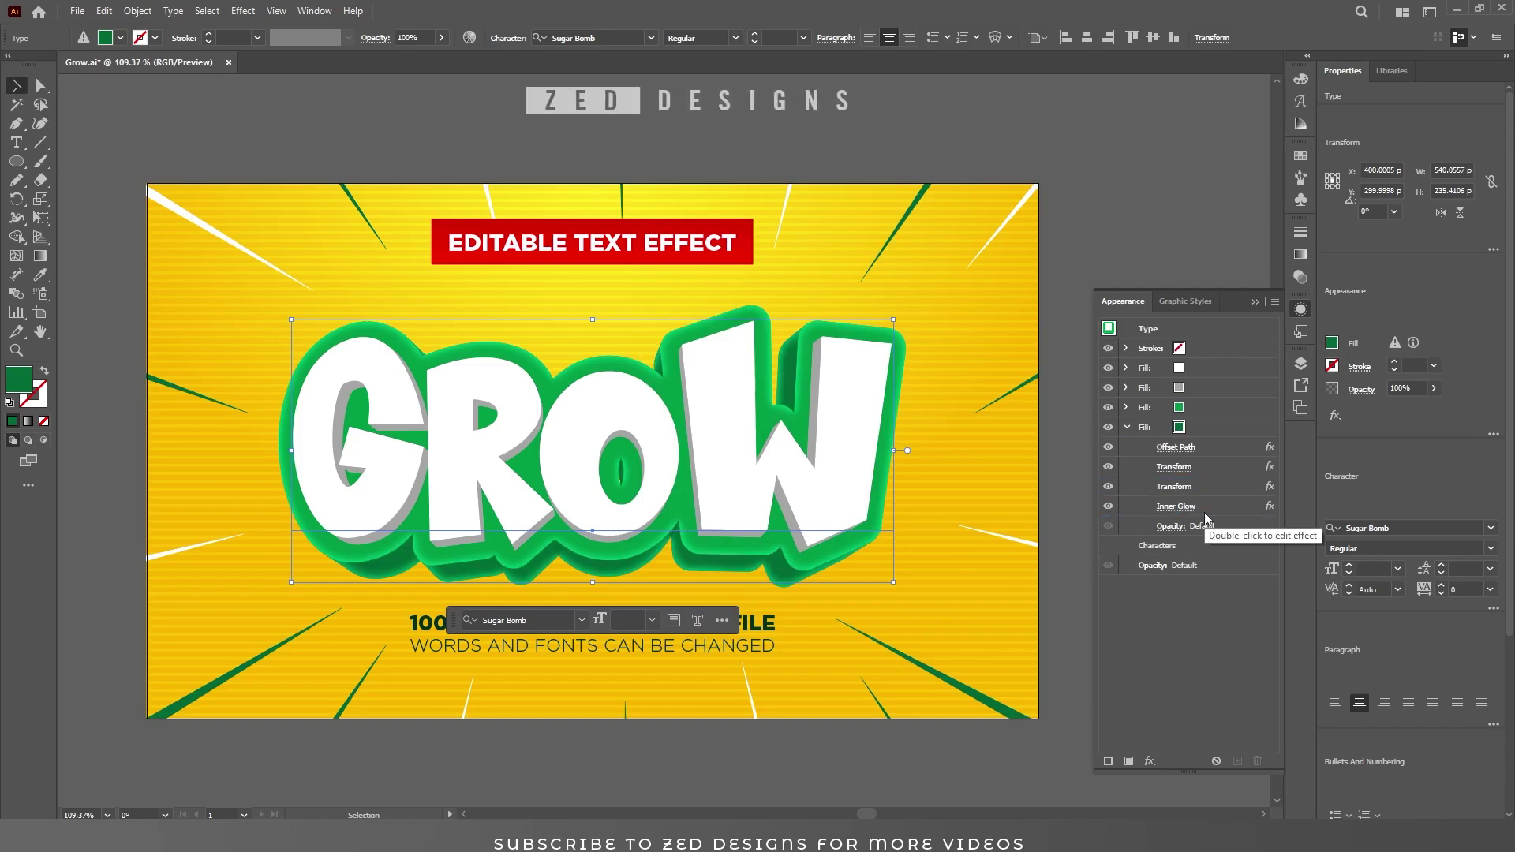
left_click(1209, 429)
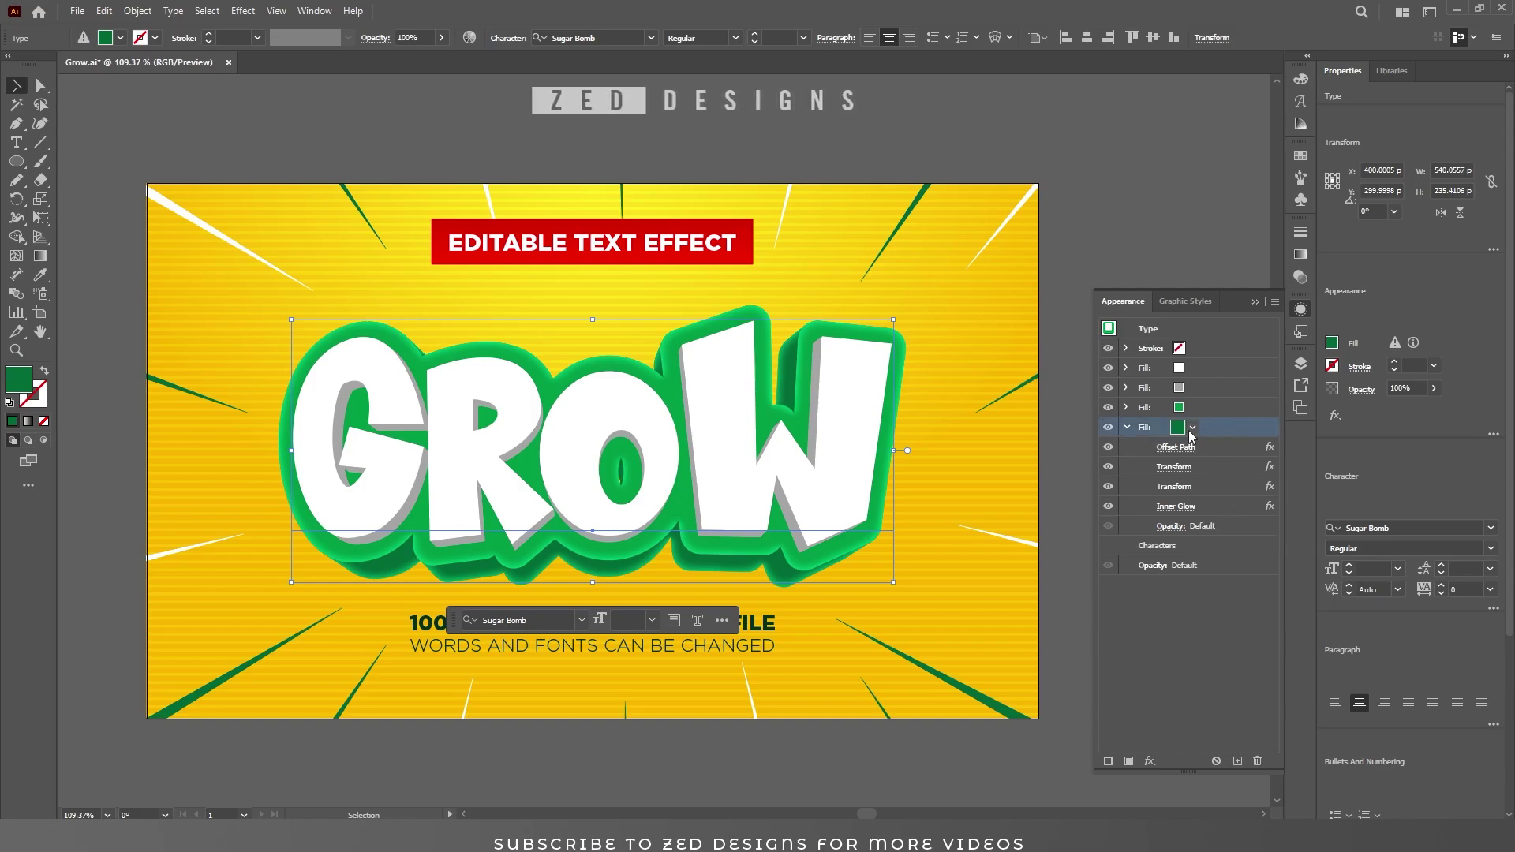
left_click(1127, 427)
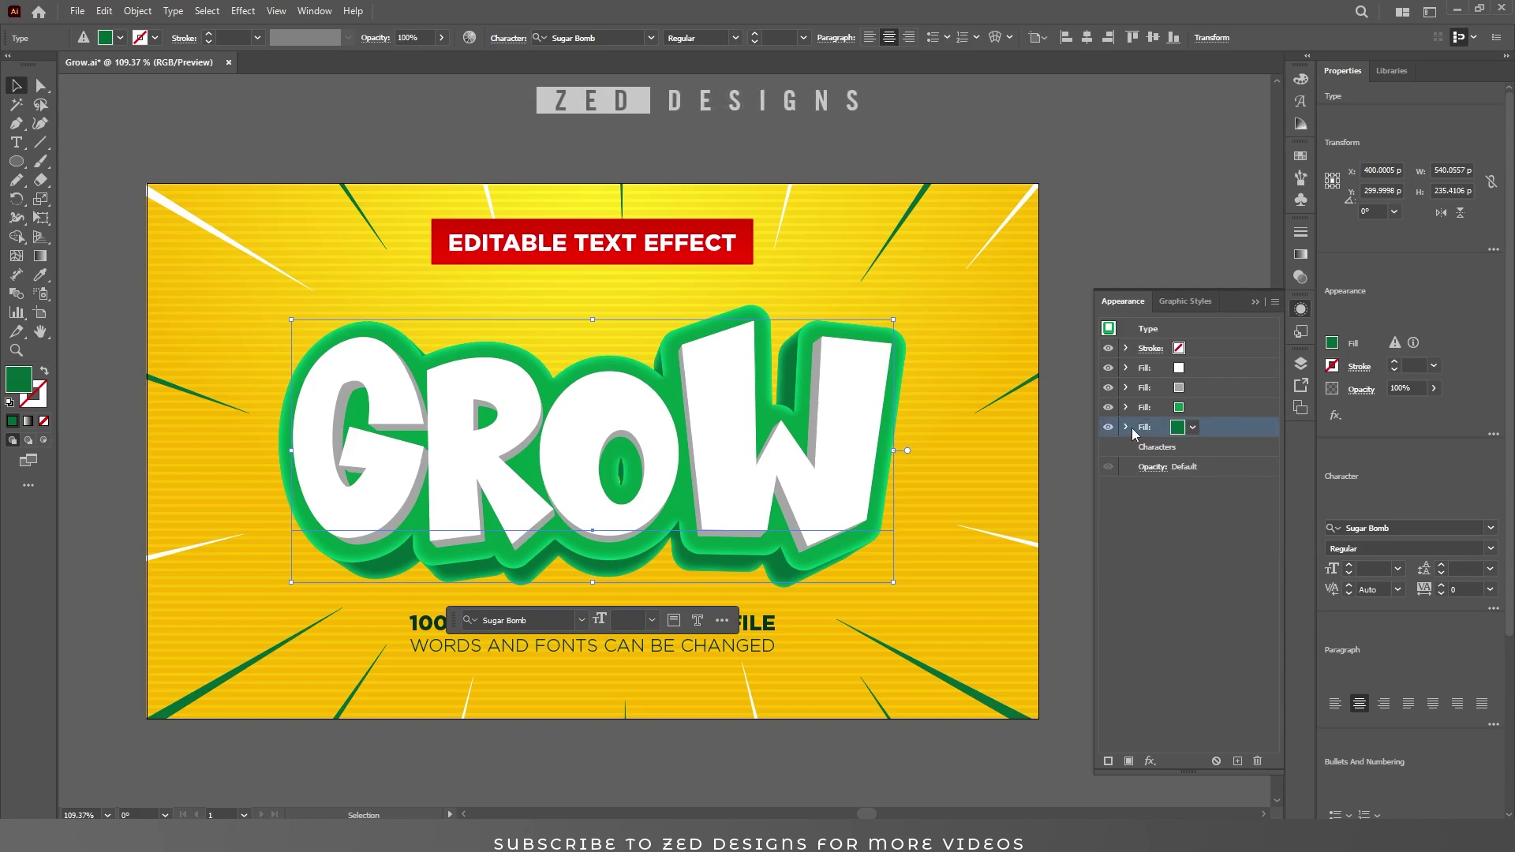
- Duplicate the bright-green fill and delete the Inner Glow from the copy
left_click(1211, 410)
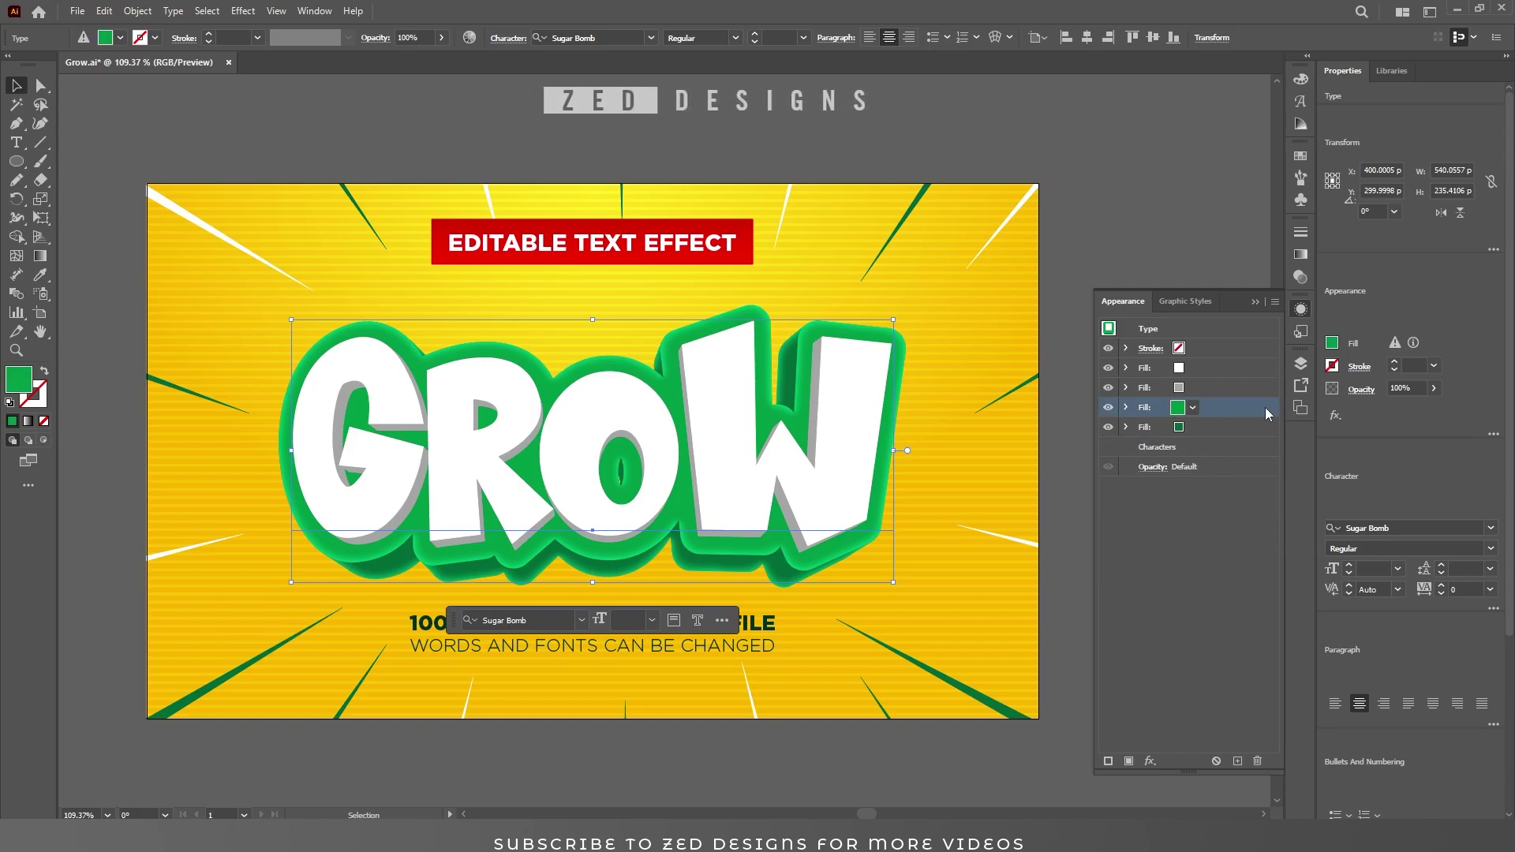
left_click(1237, 760)
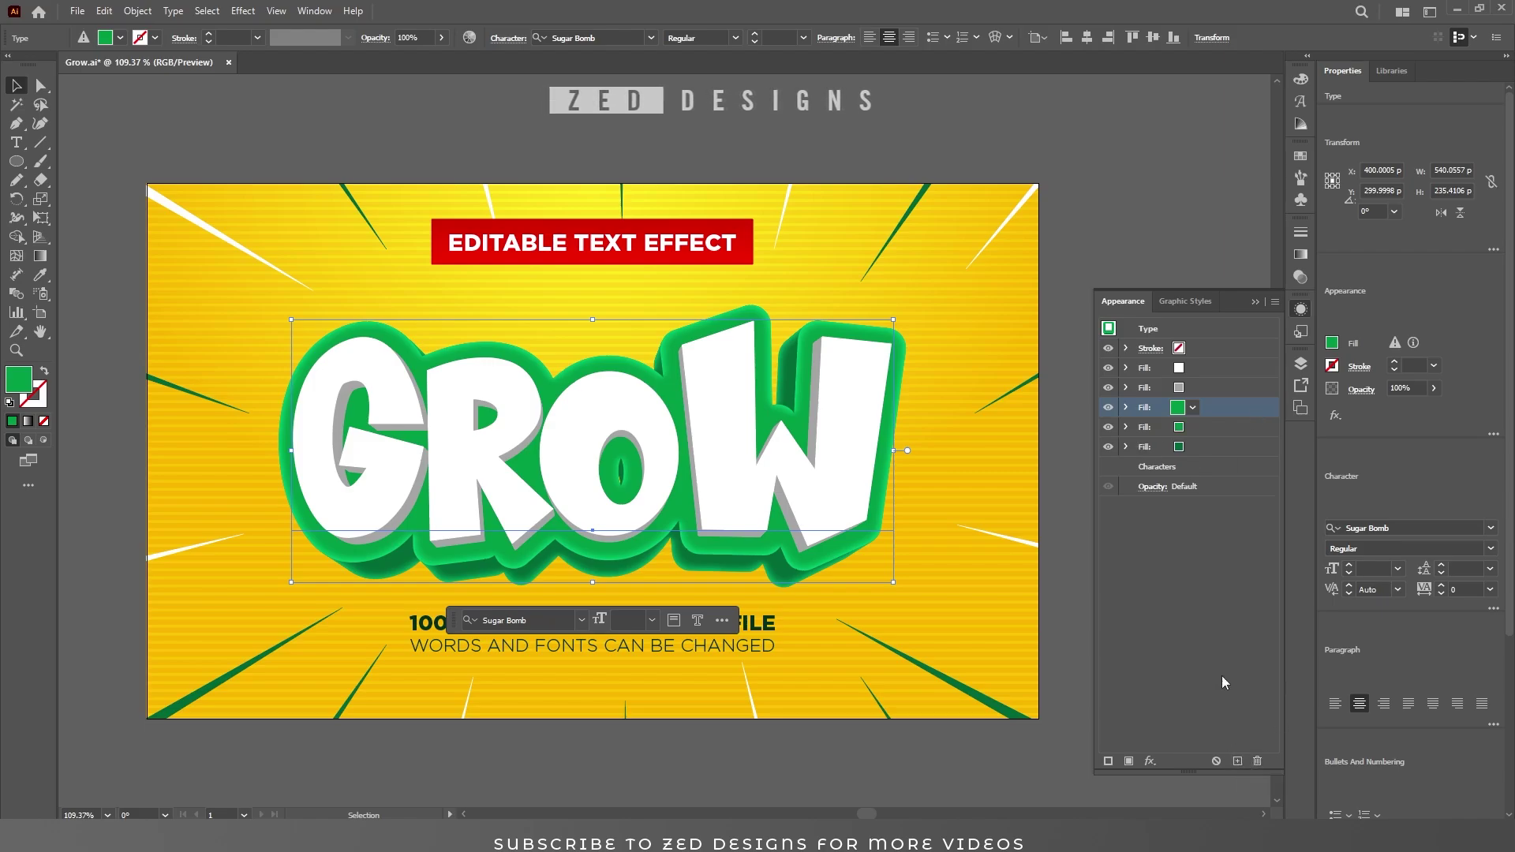
left_click(1126, 407)
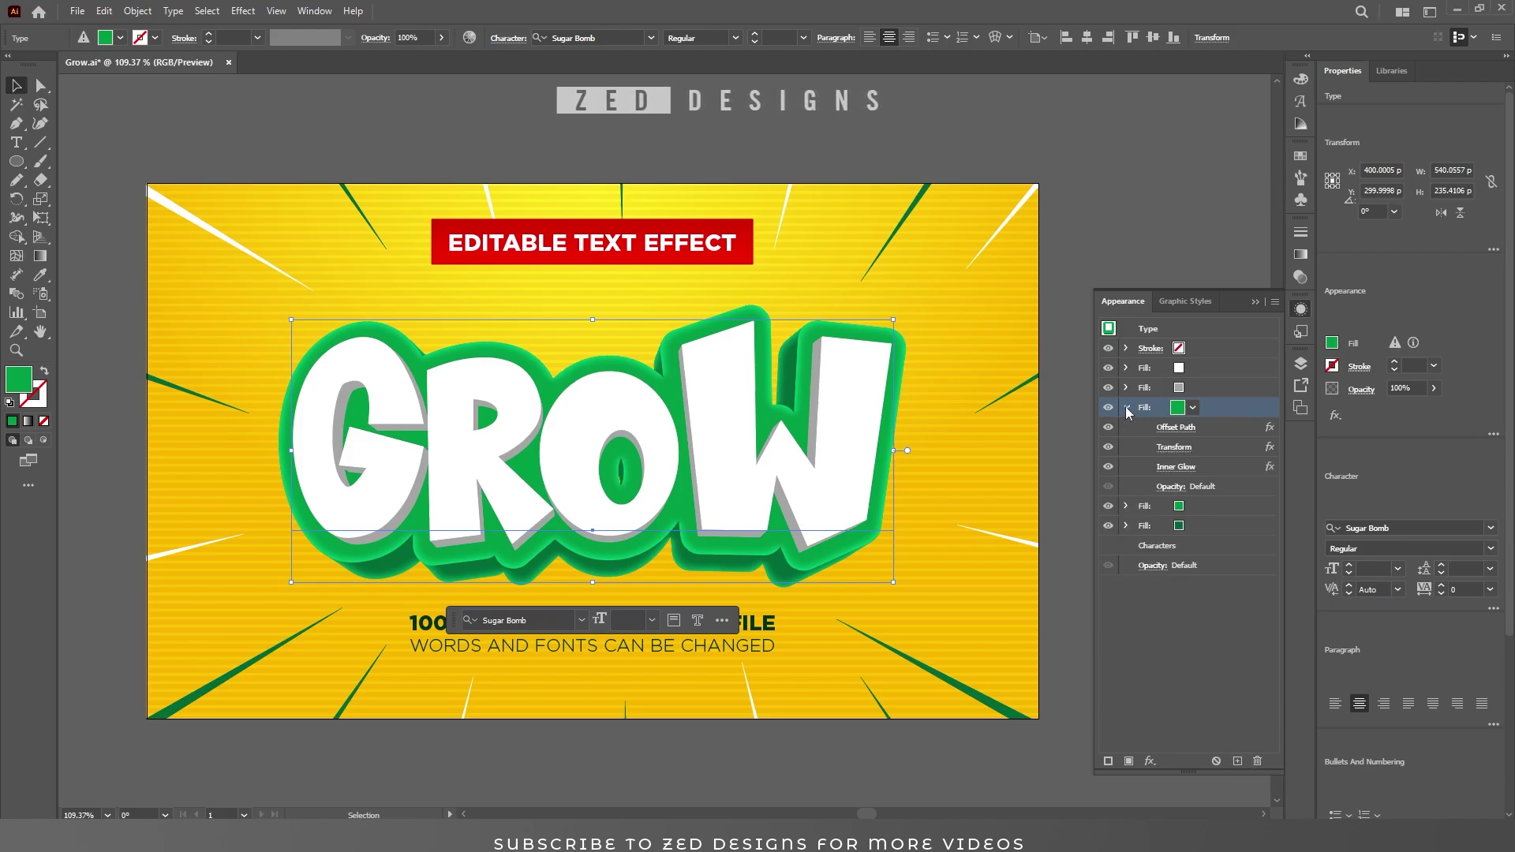
left_click(1207, 467)
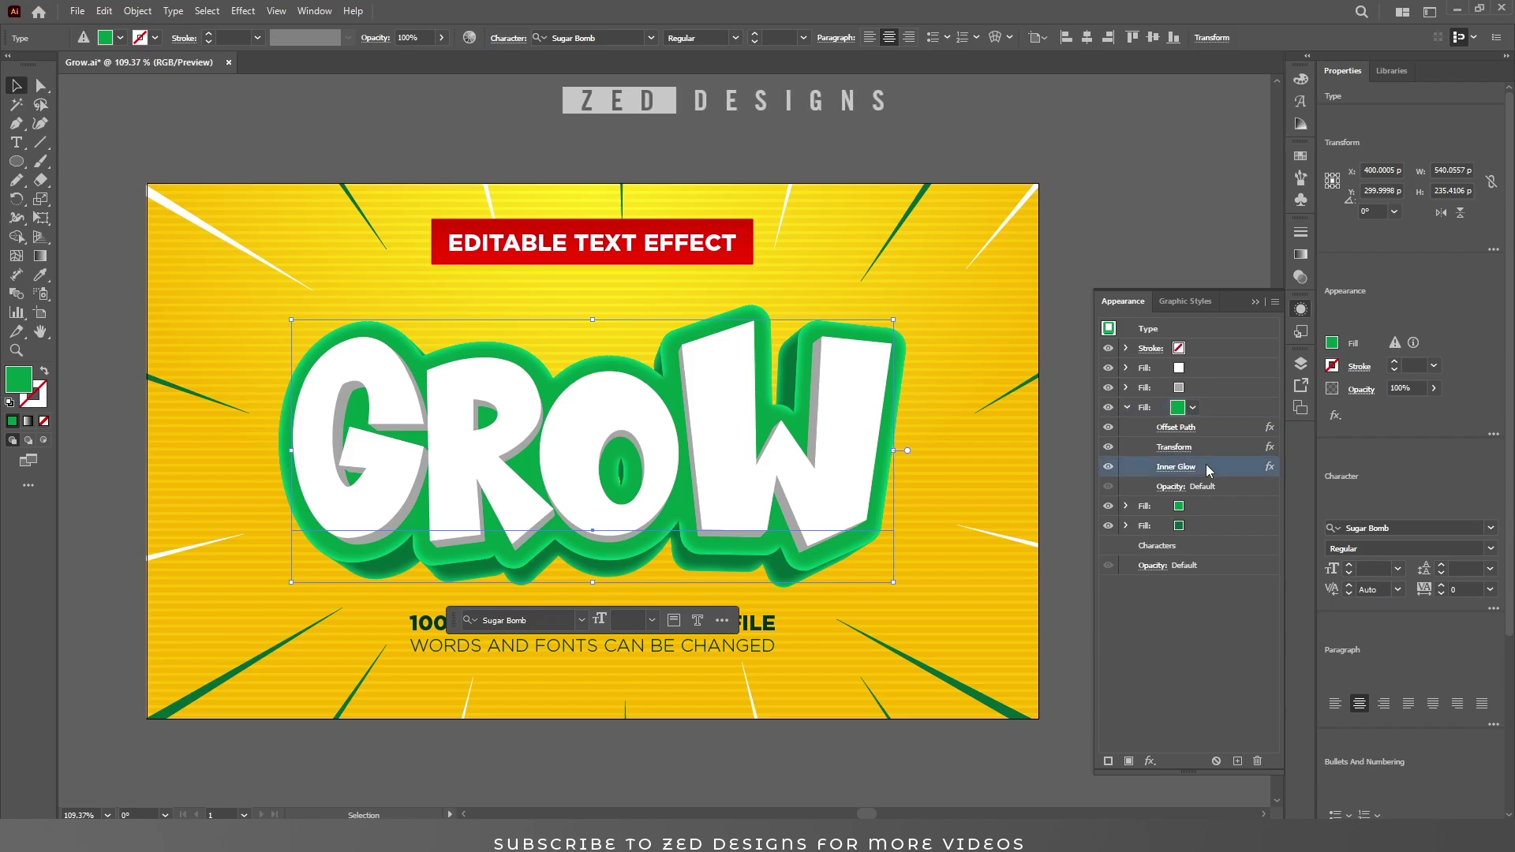
left_click(1257, 761)
- Change the copied green fill's colour to black
left_click(1206, 411)
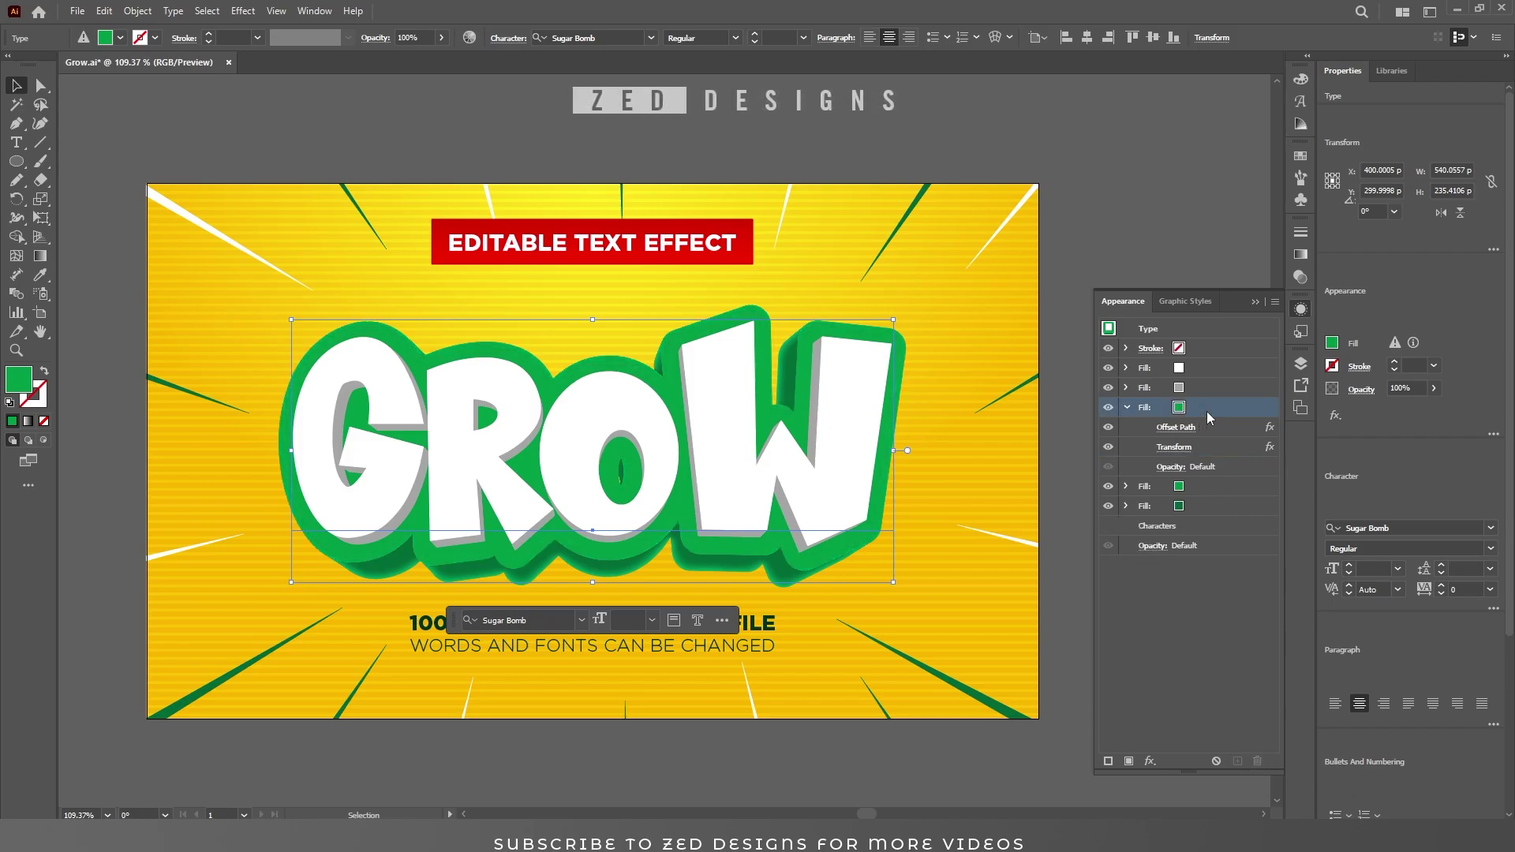
left_click(1193, 409)
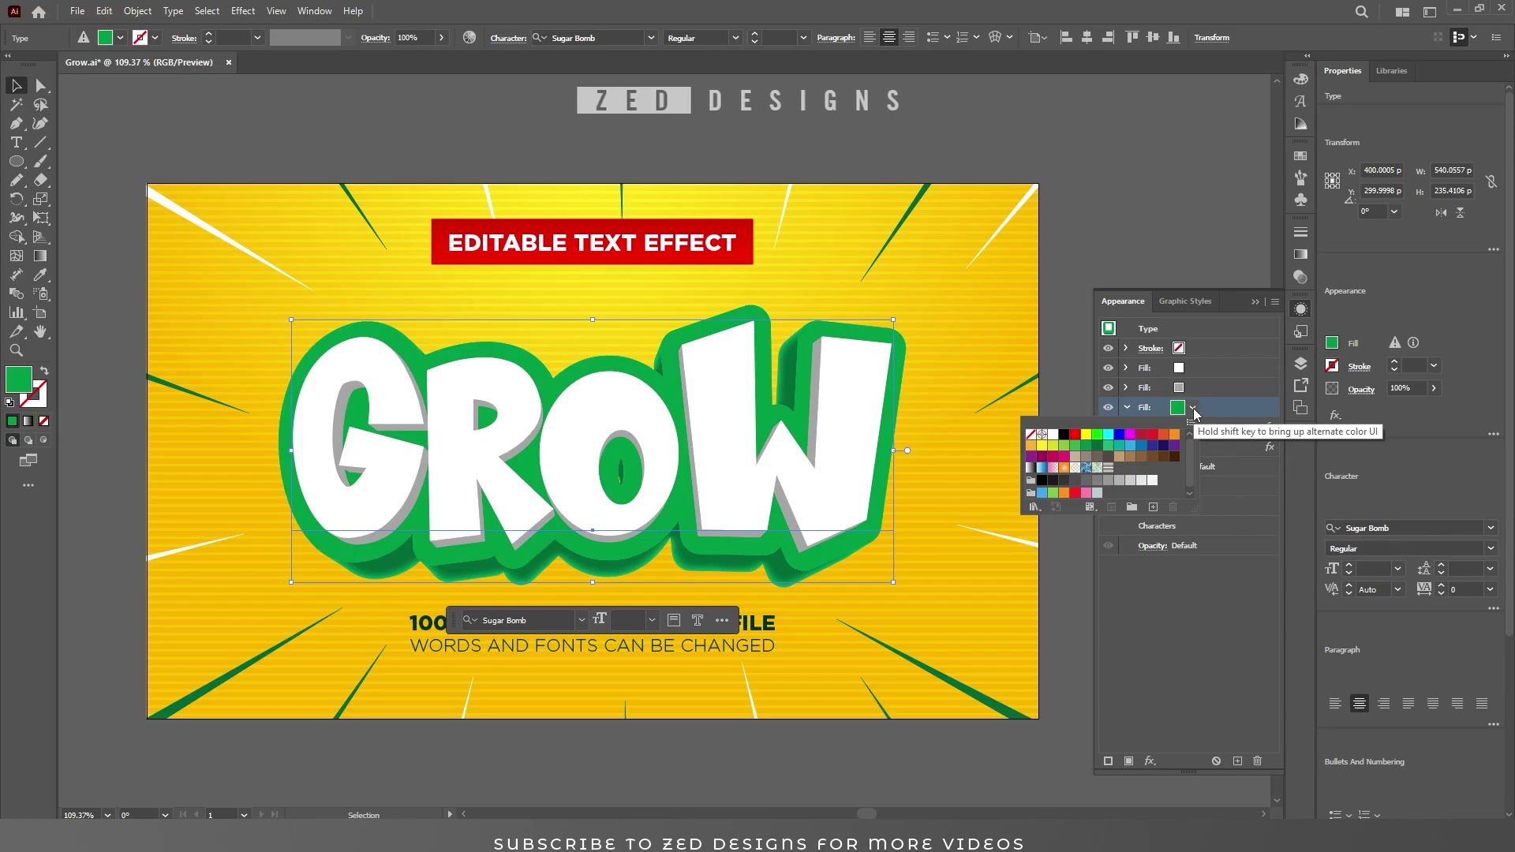
left_click(1063, 434)
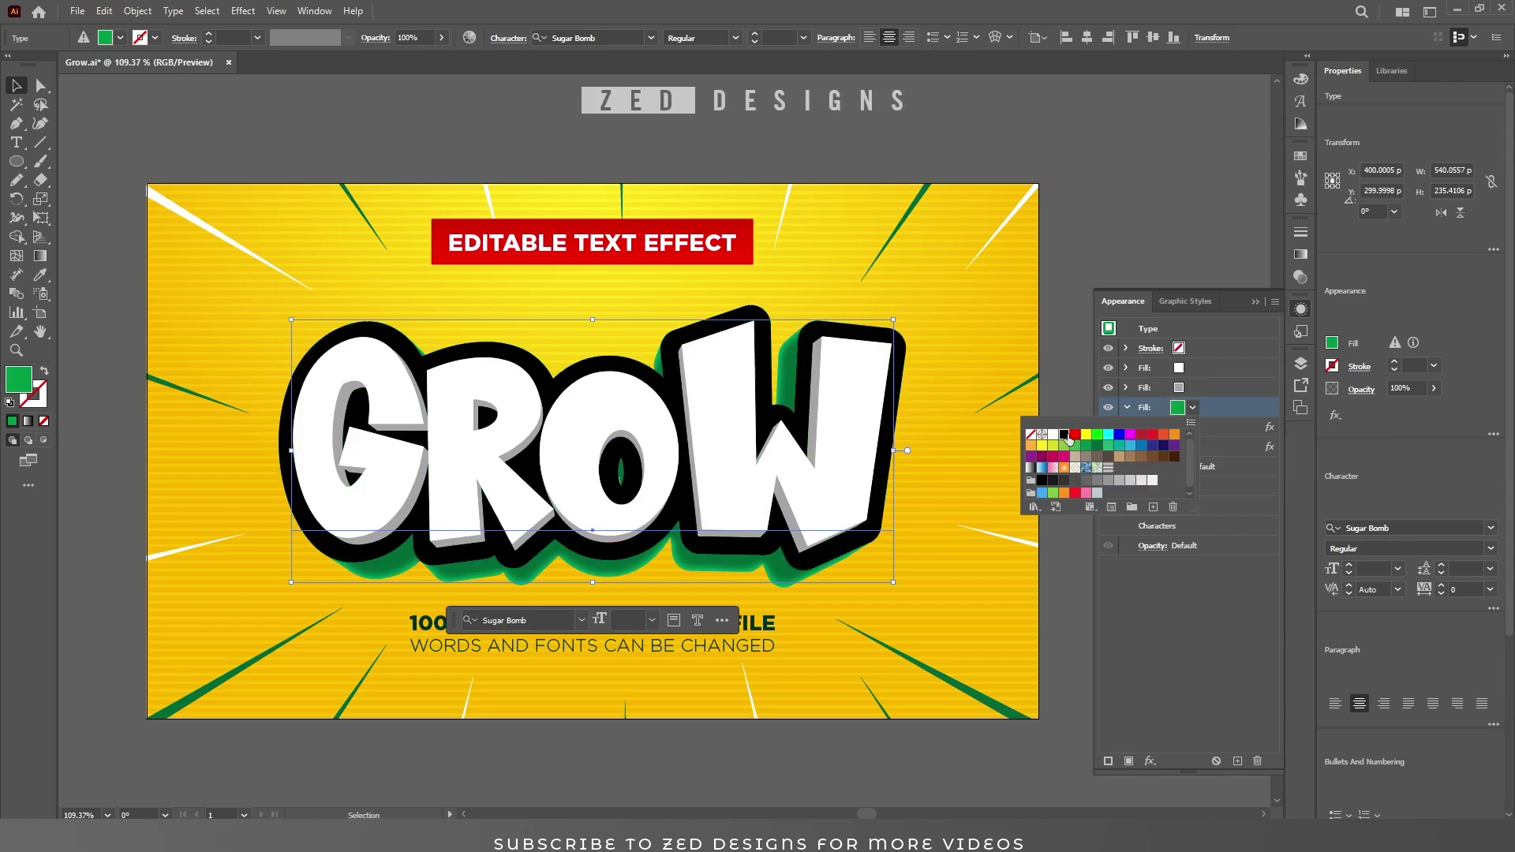
left_click(1215, 557)
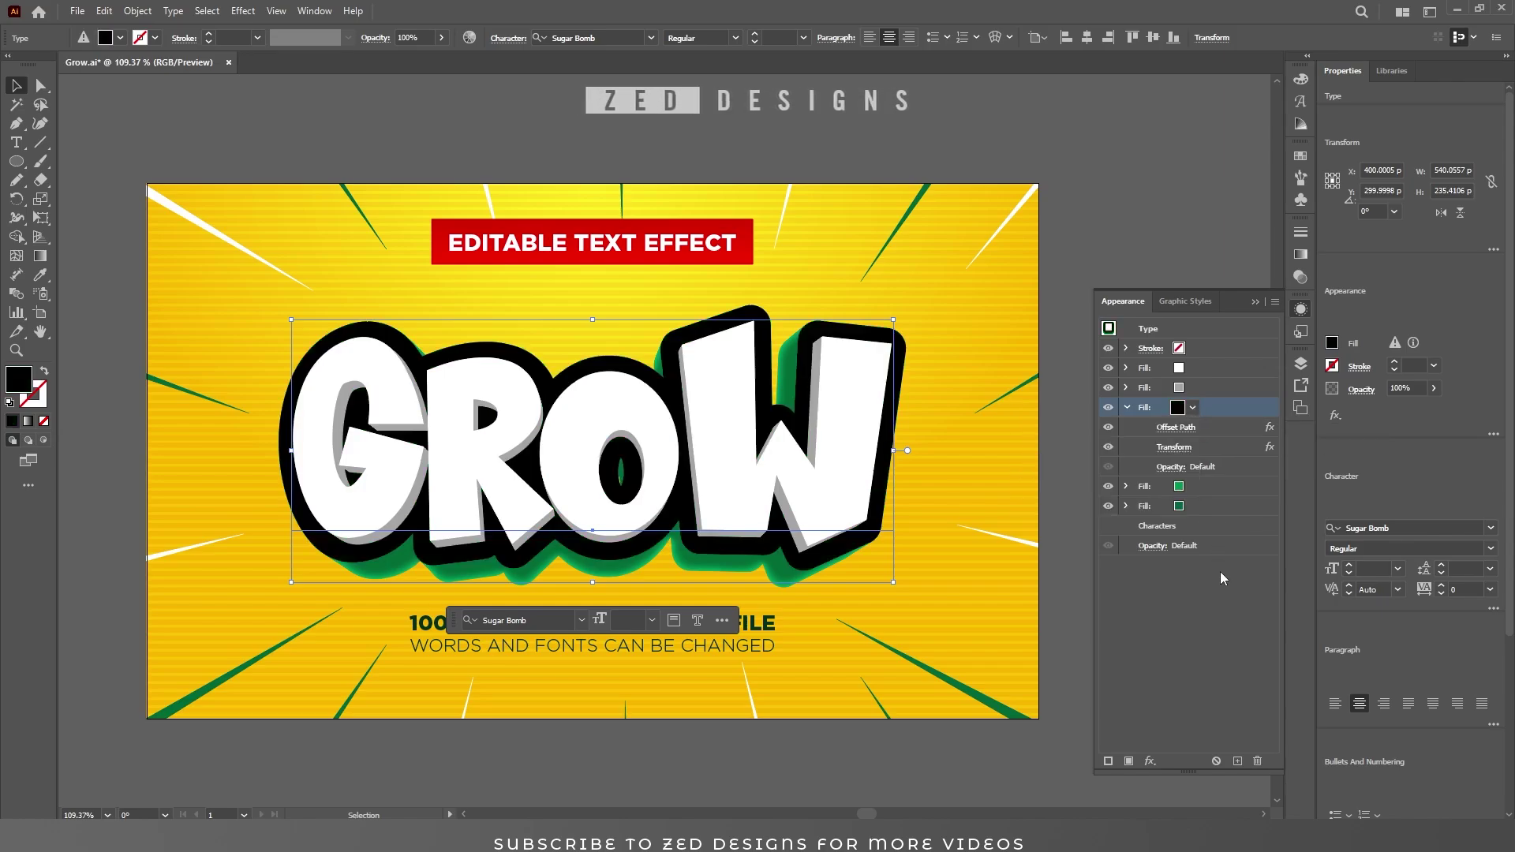
- Set the black fill's Transform to 88% horizontal scale and 25 px vertical move
left_click(1174, 447)
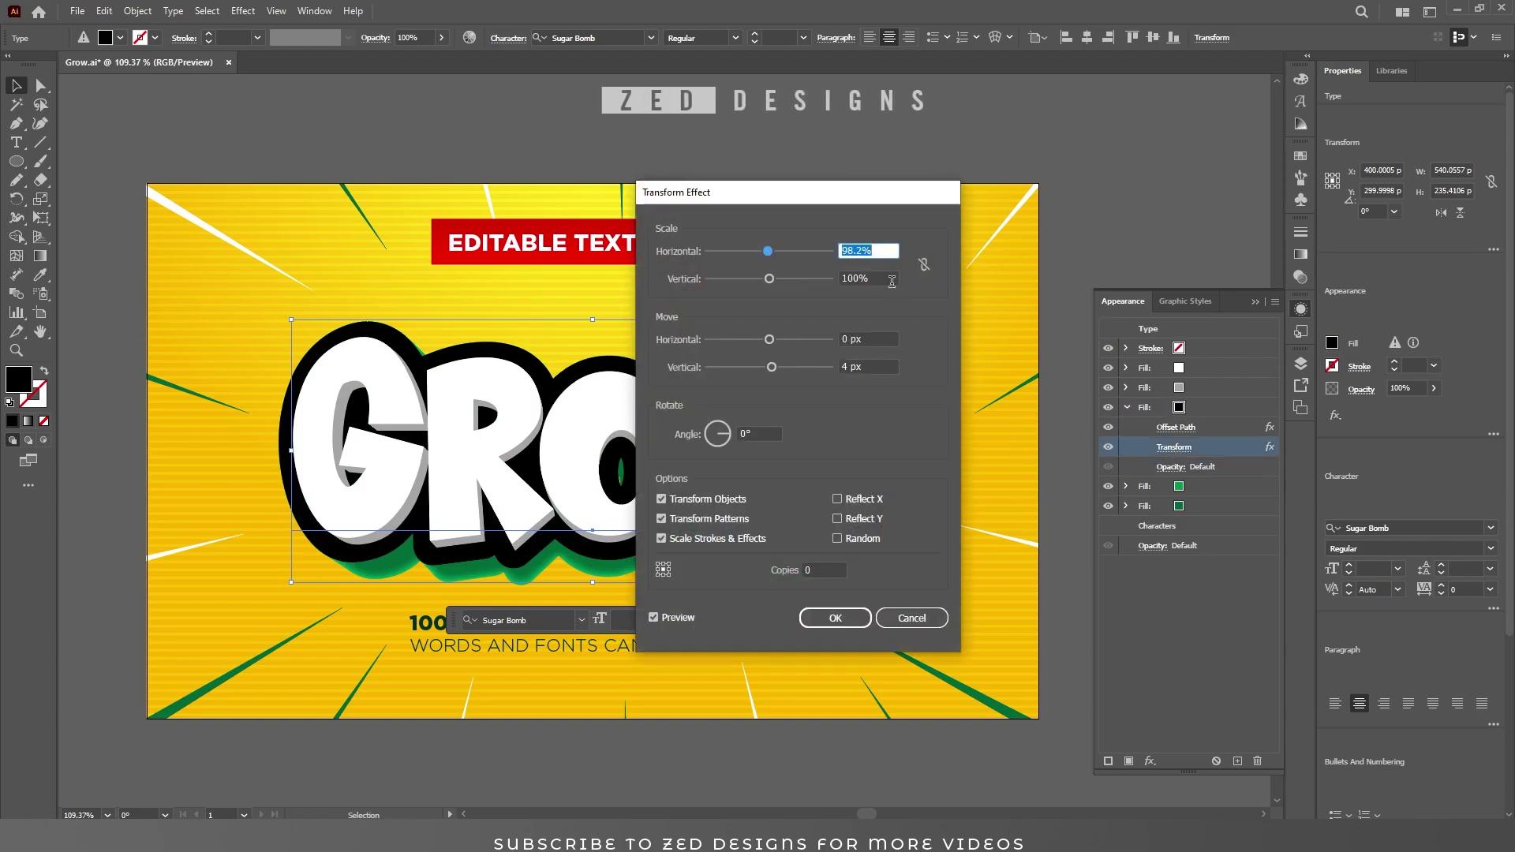
type("88")
key("Tab")
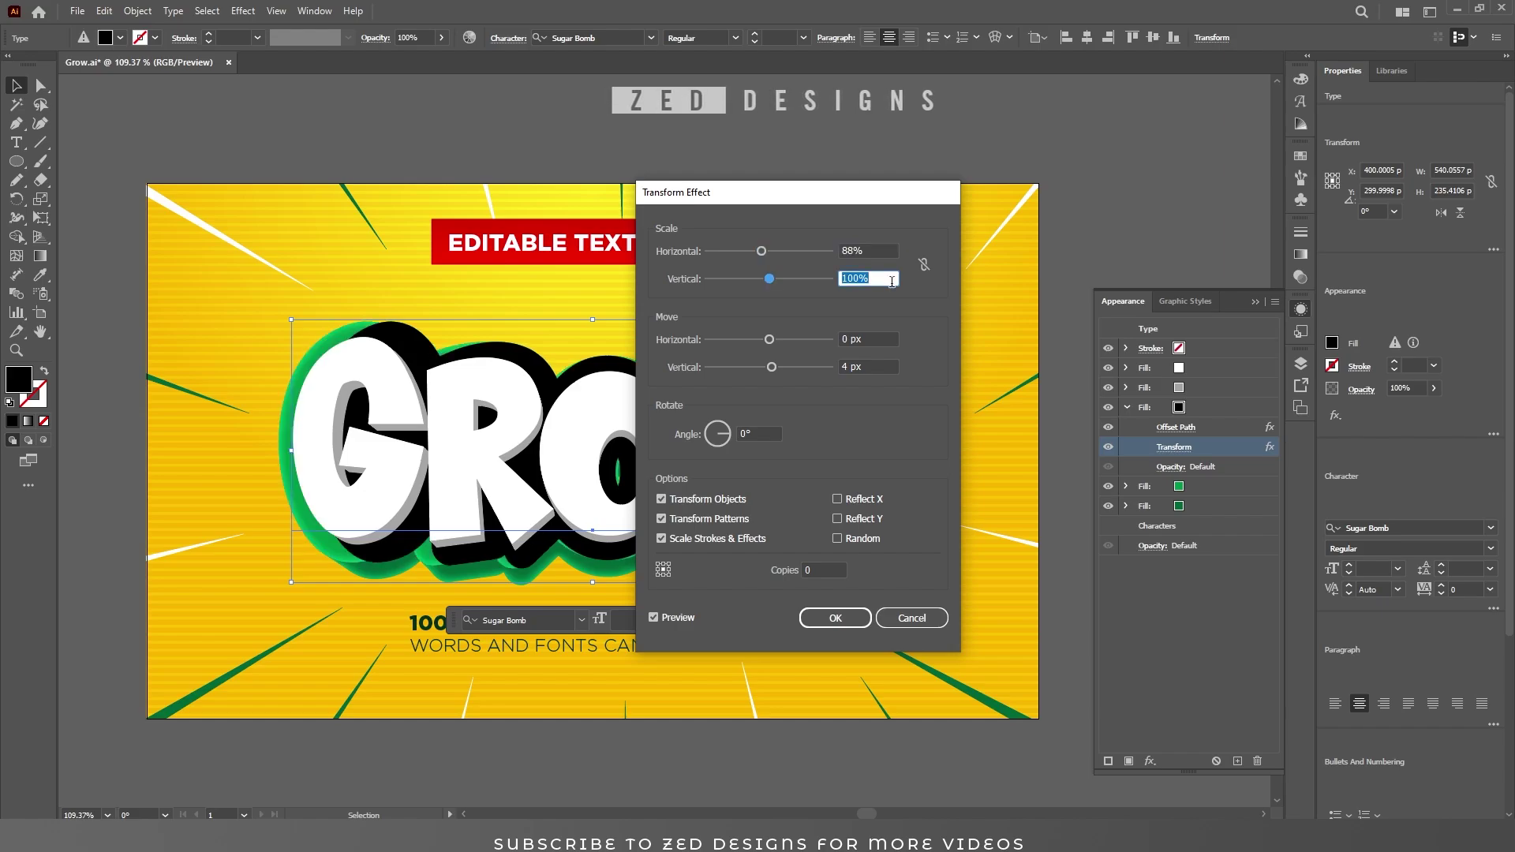
left_click(860, 366)
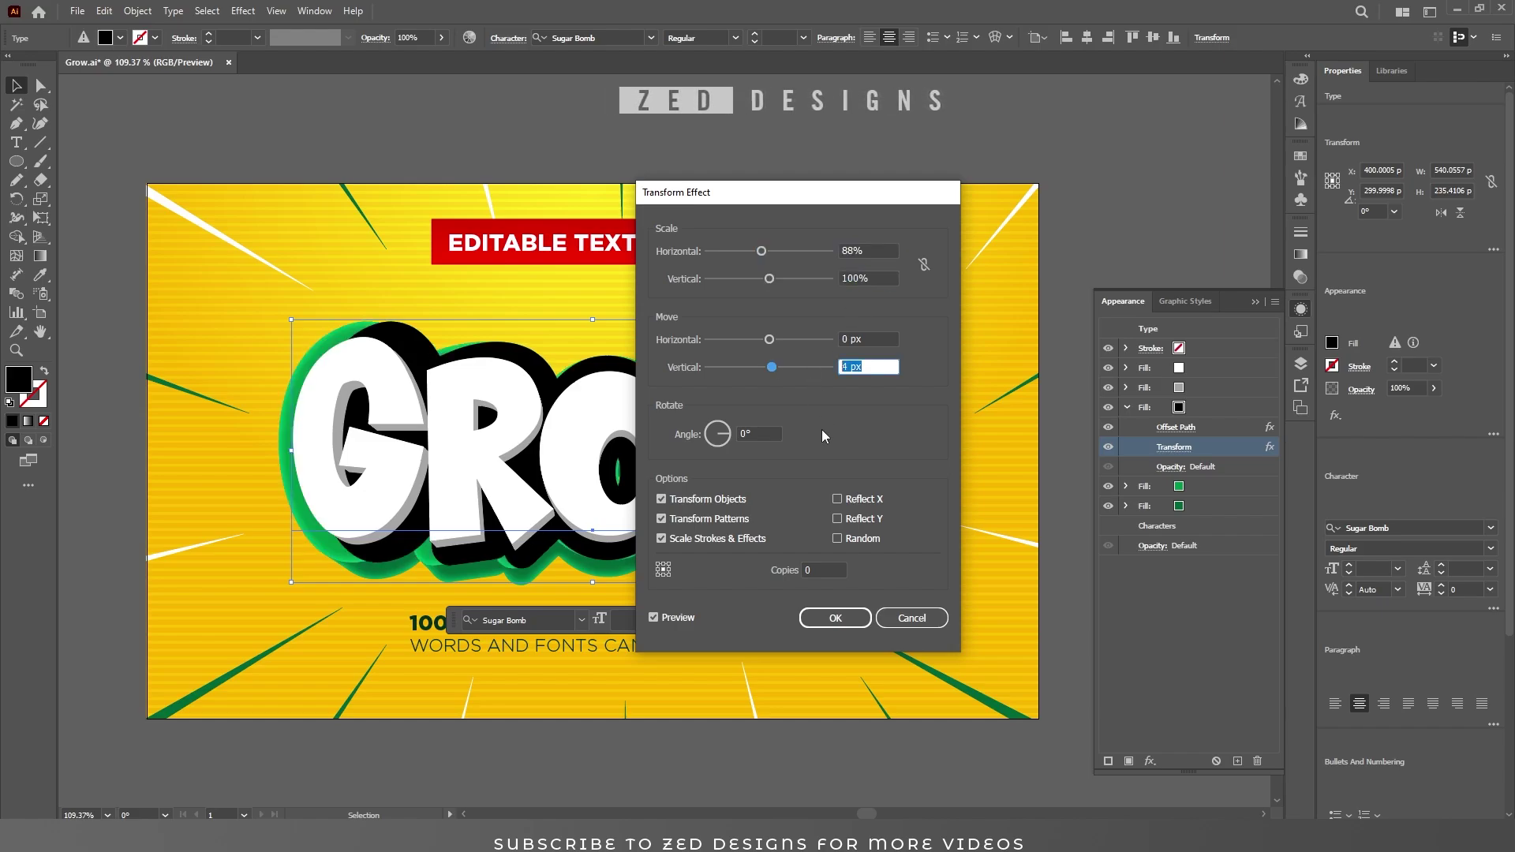
type("25")
key("Tab")
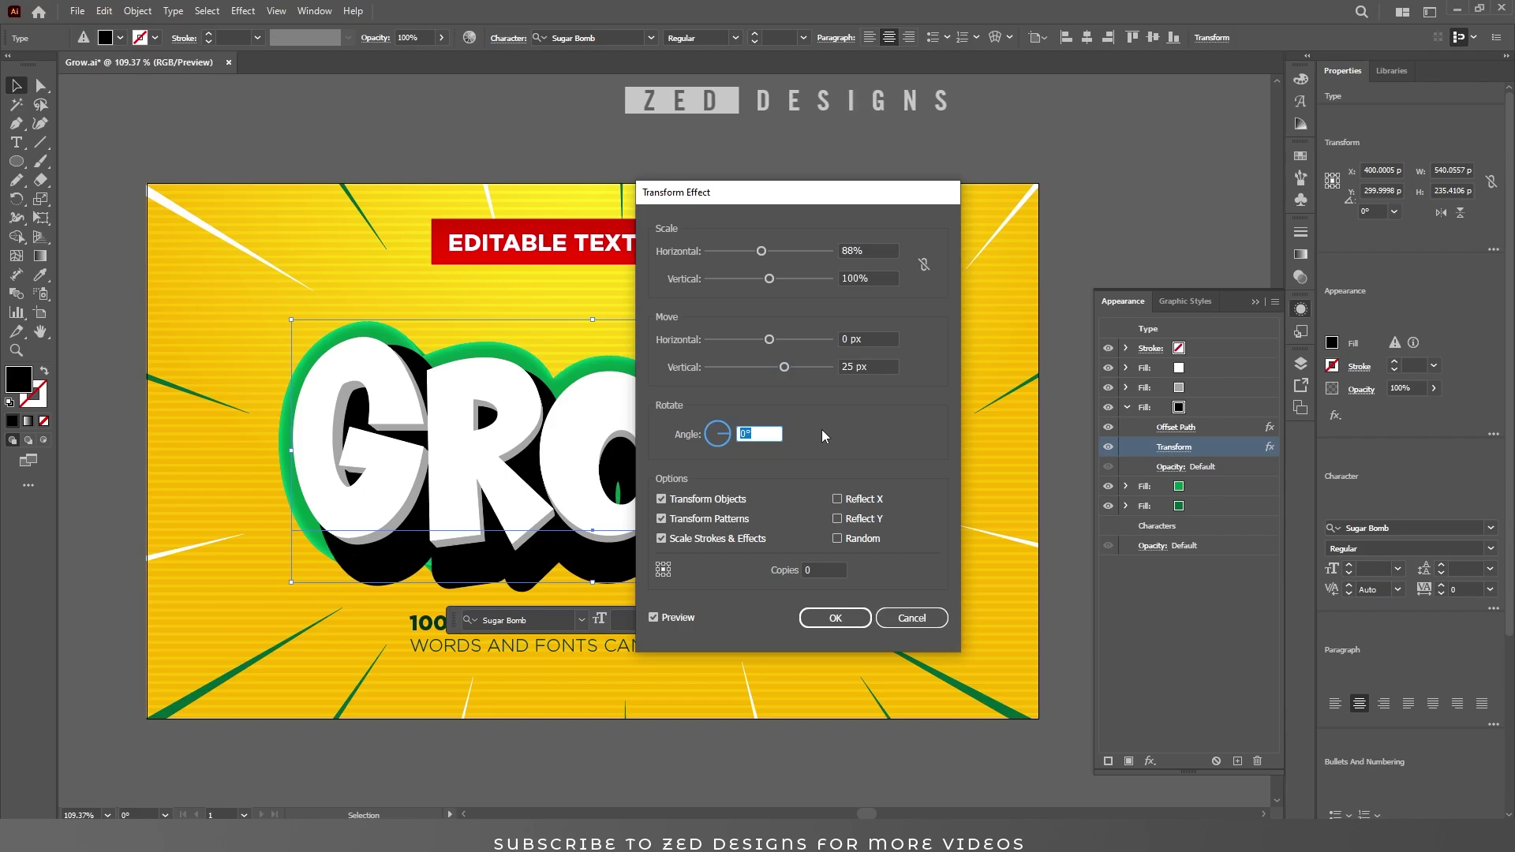
left_click(836, 617)
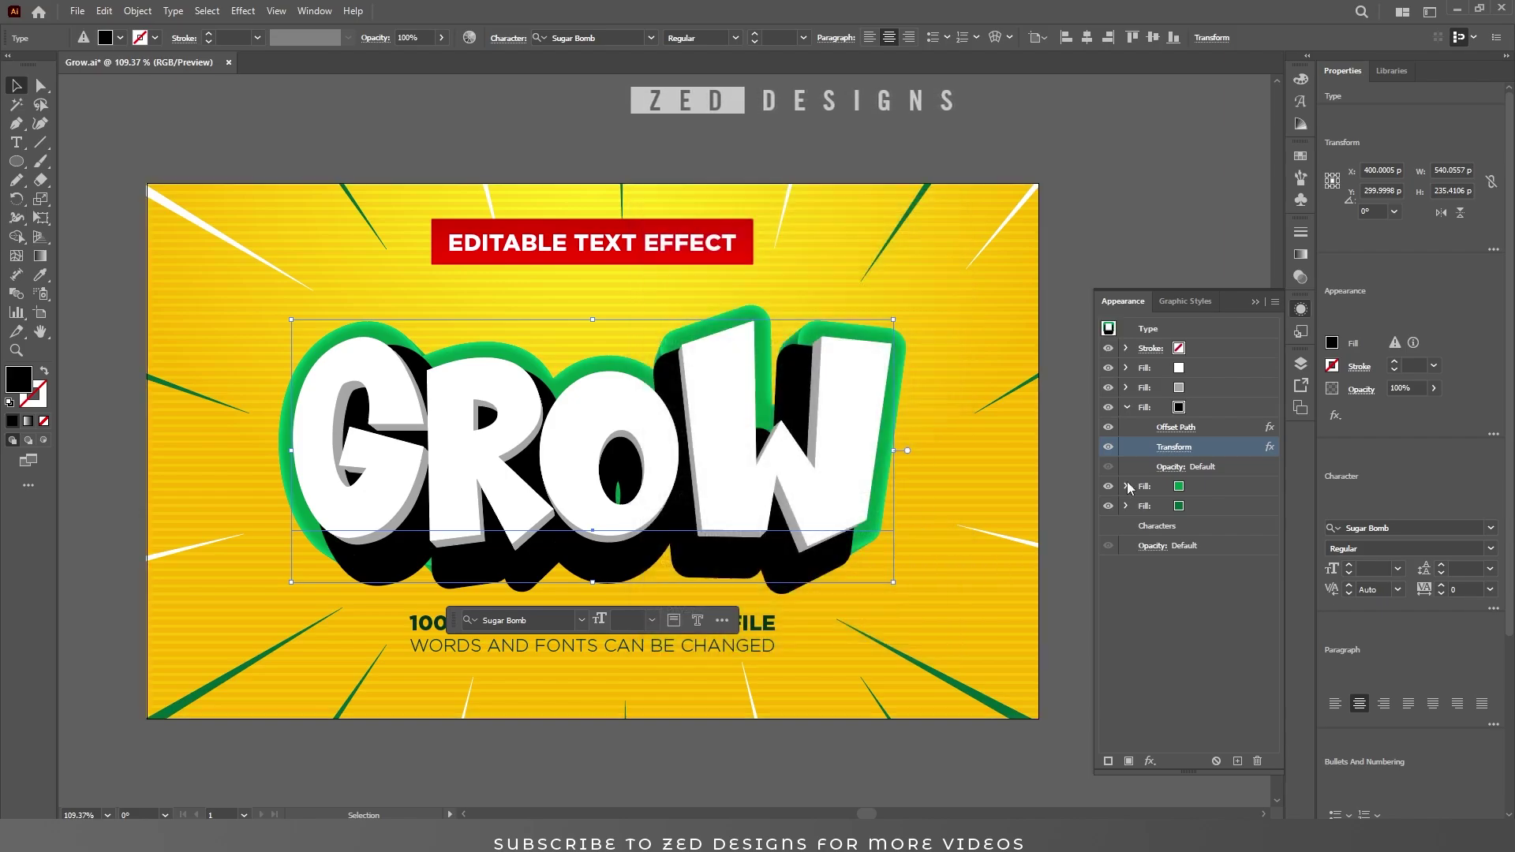
- Move the black fill below all other fills in the Appearance panel
left_click(1201, 405)
left_click(1127, 407)
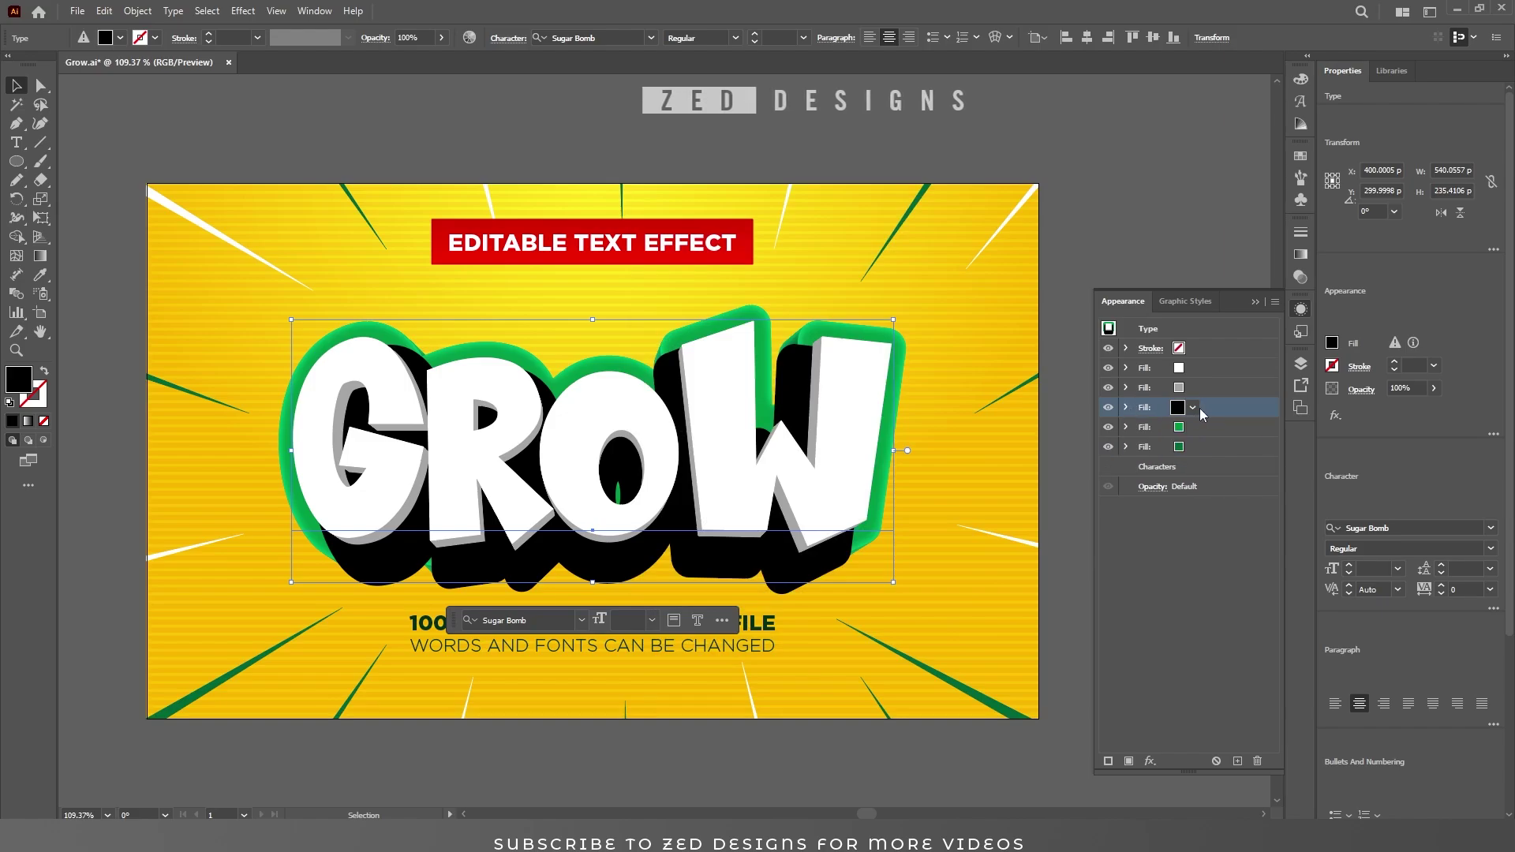
left_click_drag(1213, 407, 1204, 456)
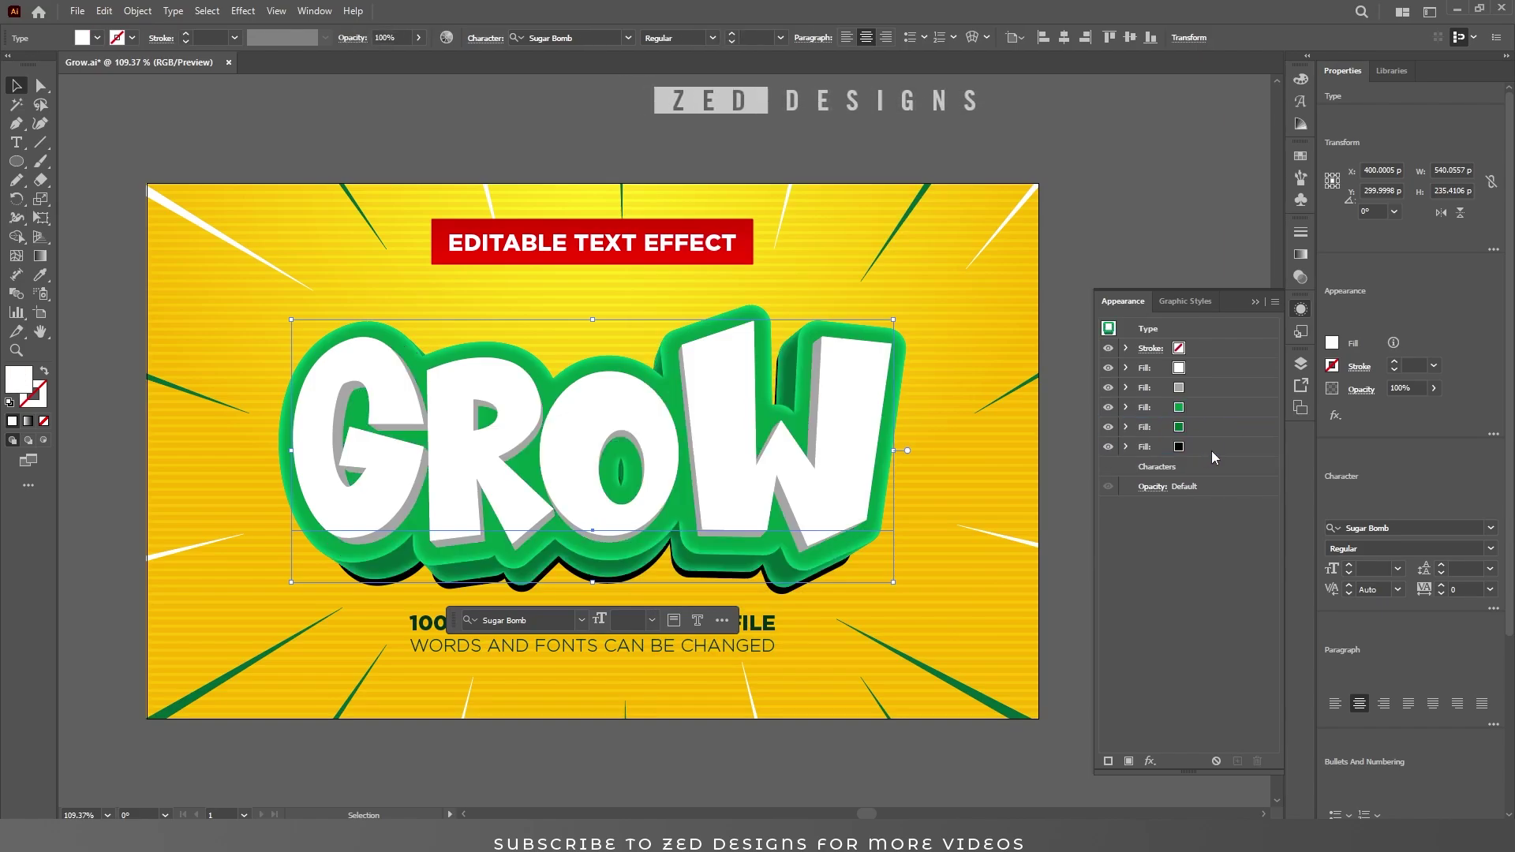
- Change the black fill's Transform vertical move from 25 px to 22 px
left_click(1208, 451)
left_click(1127, 447)
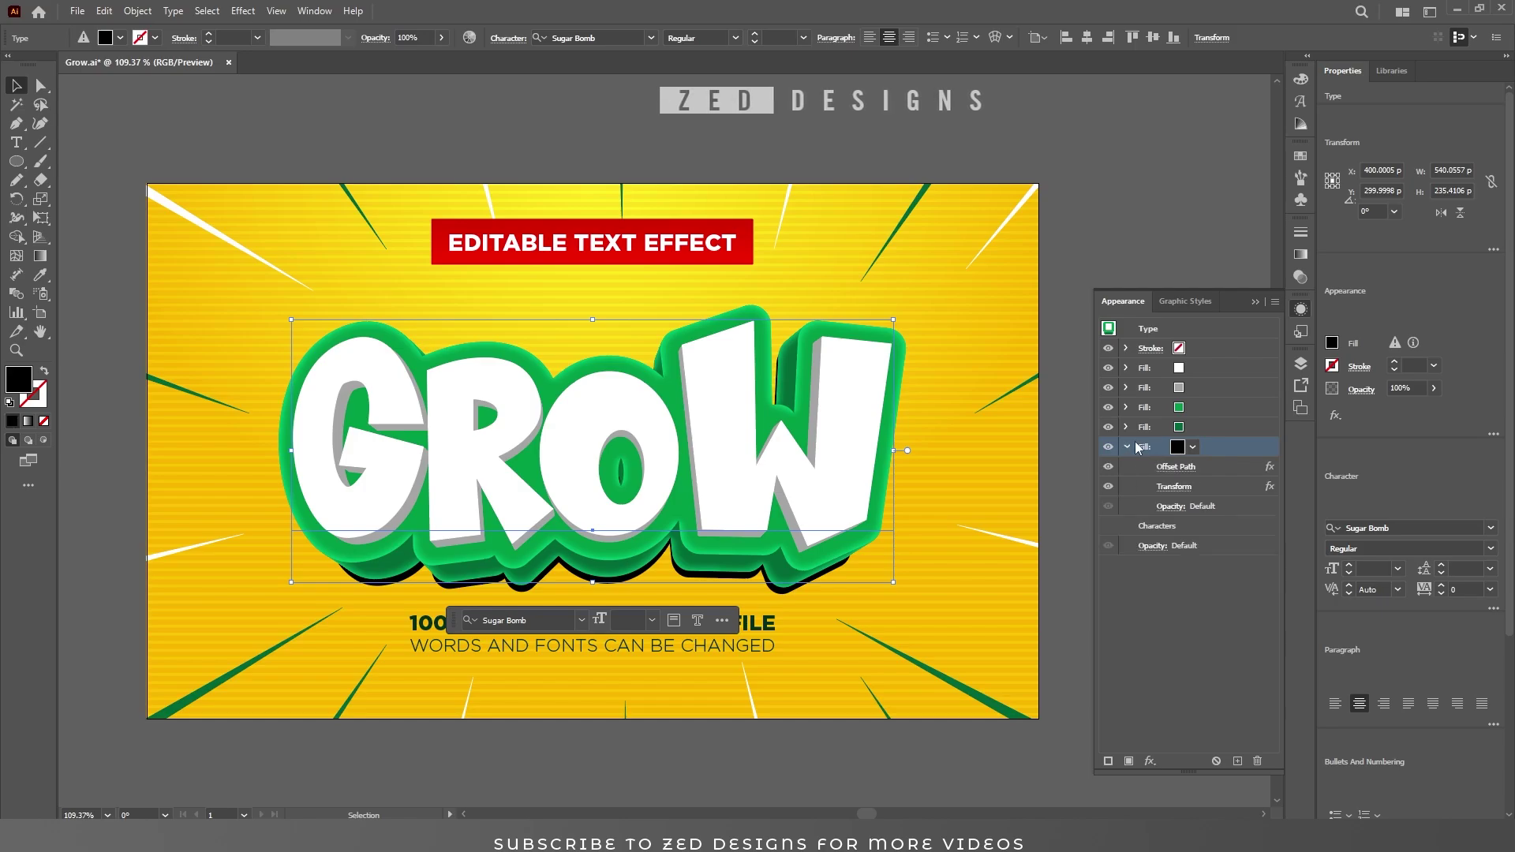
left_click(1214, 484)
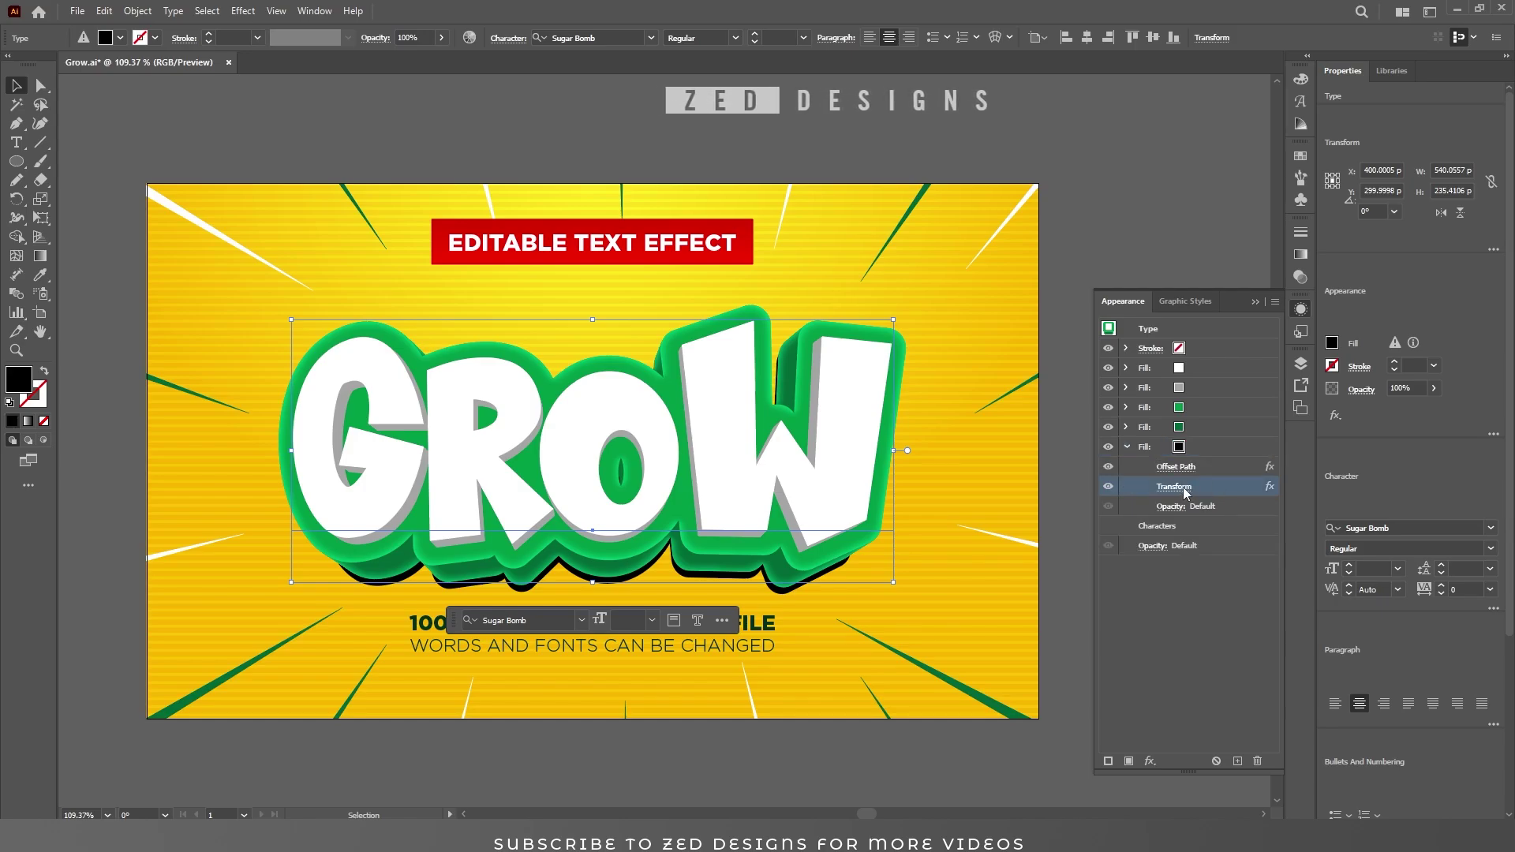
left_click(1182, 486)
left_click(878, 364)
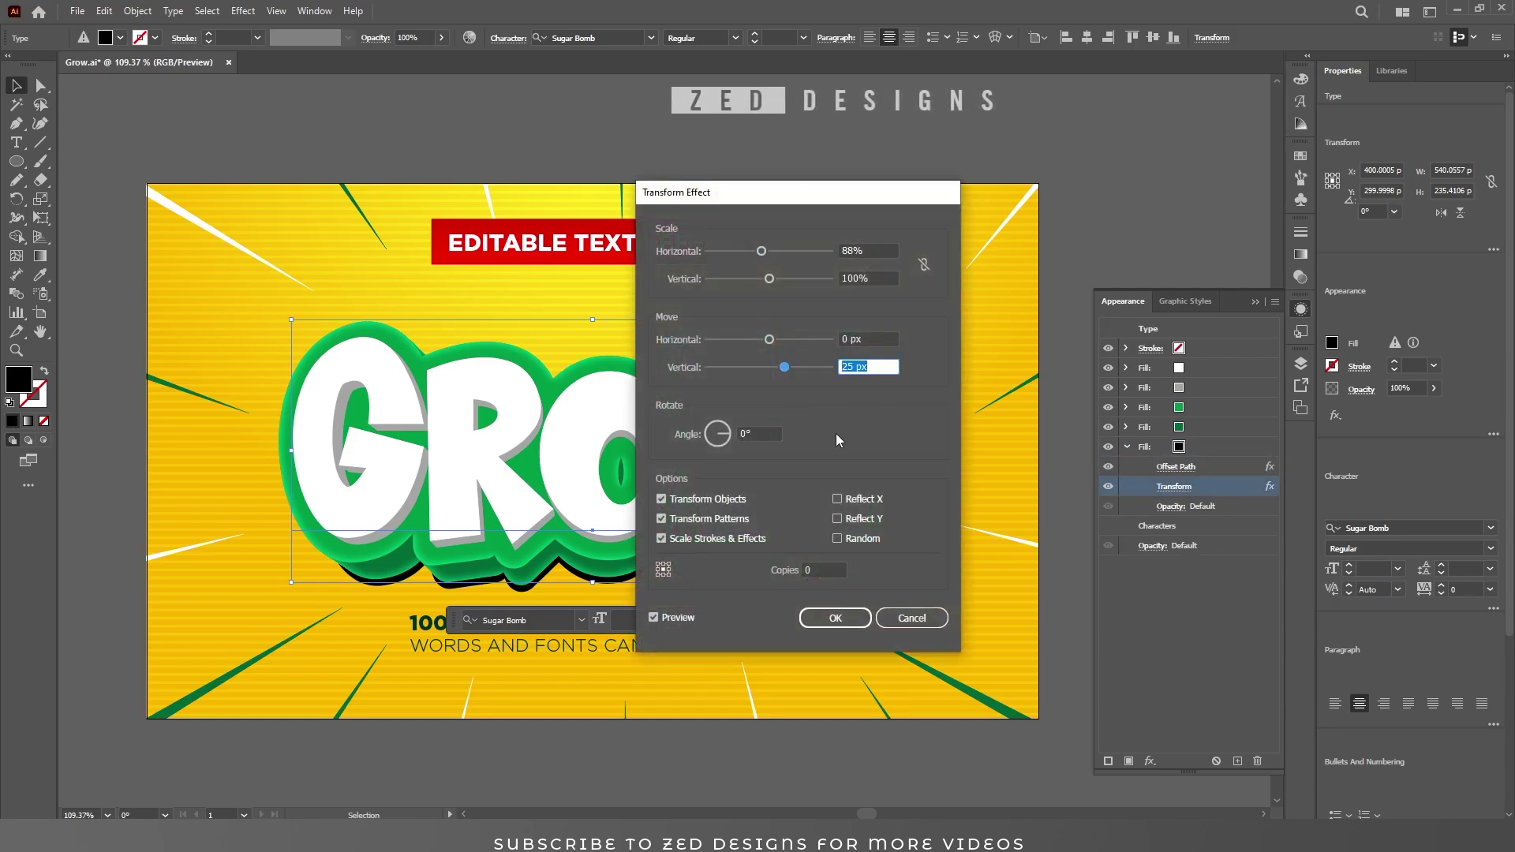
type("22")
key("Tab")
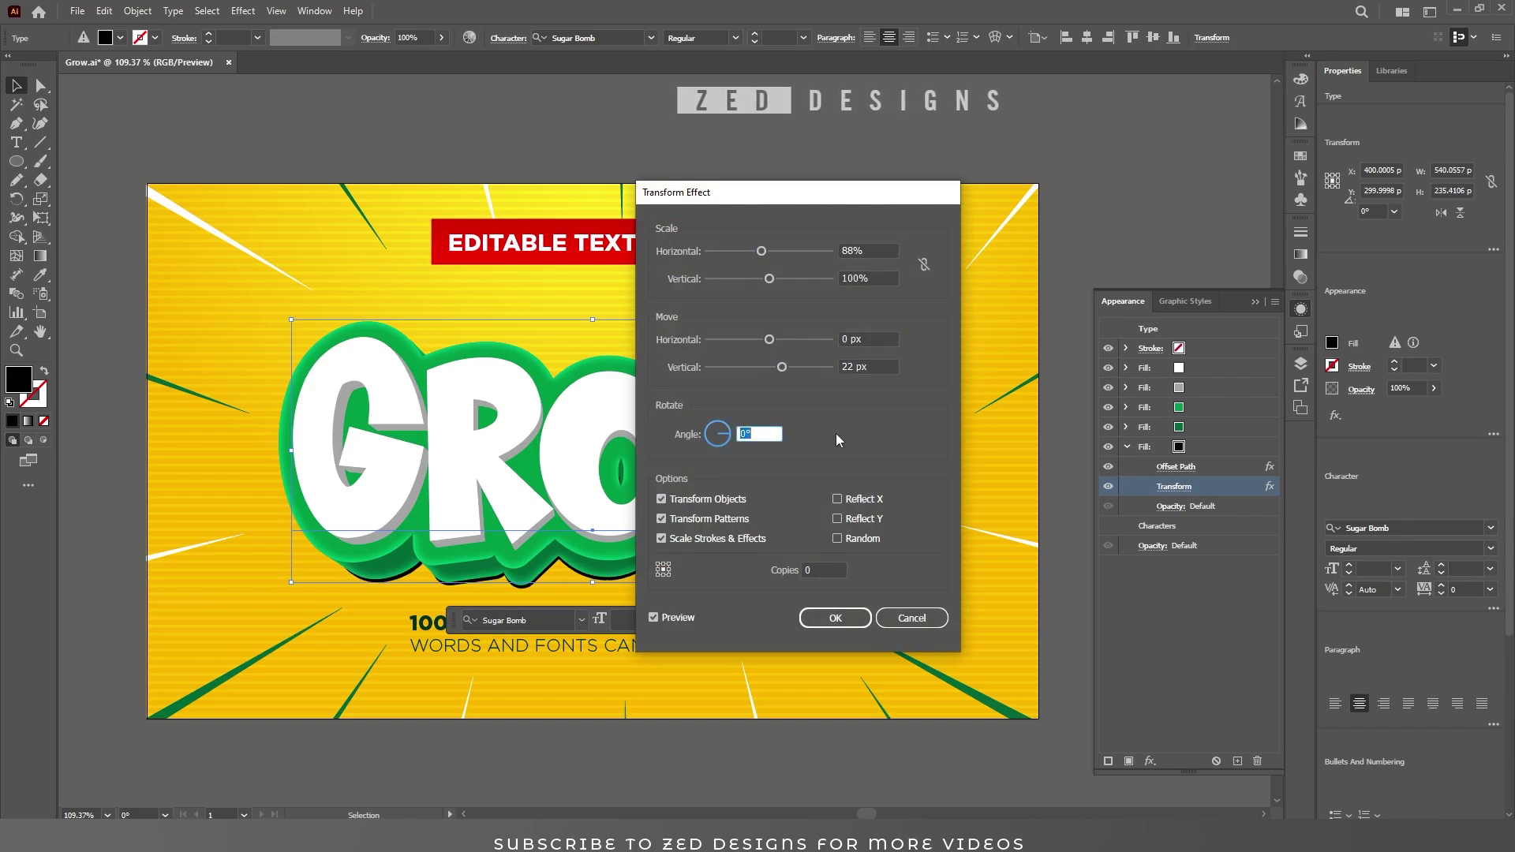
left_click(849, 624)
left_click(1196, 446)
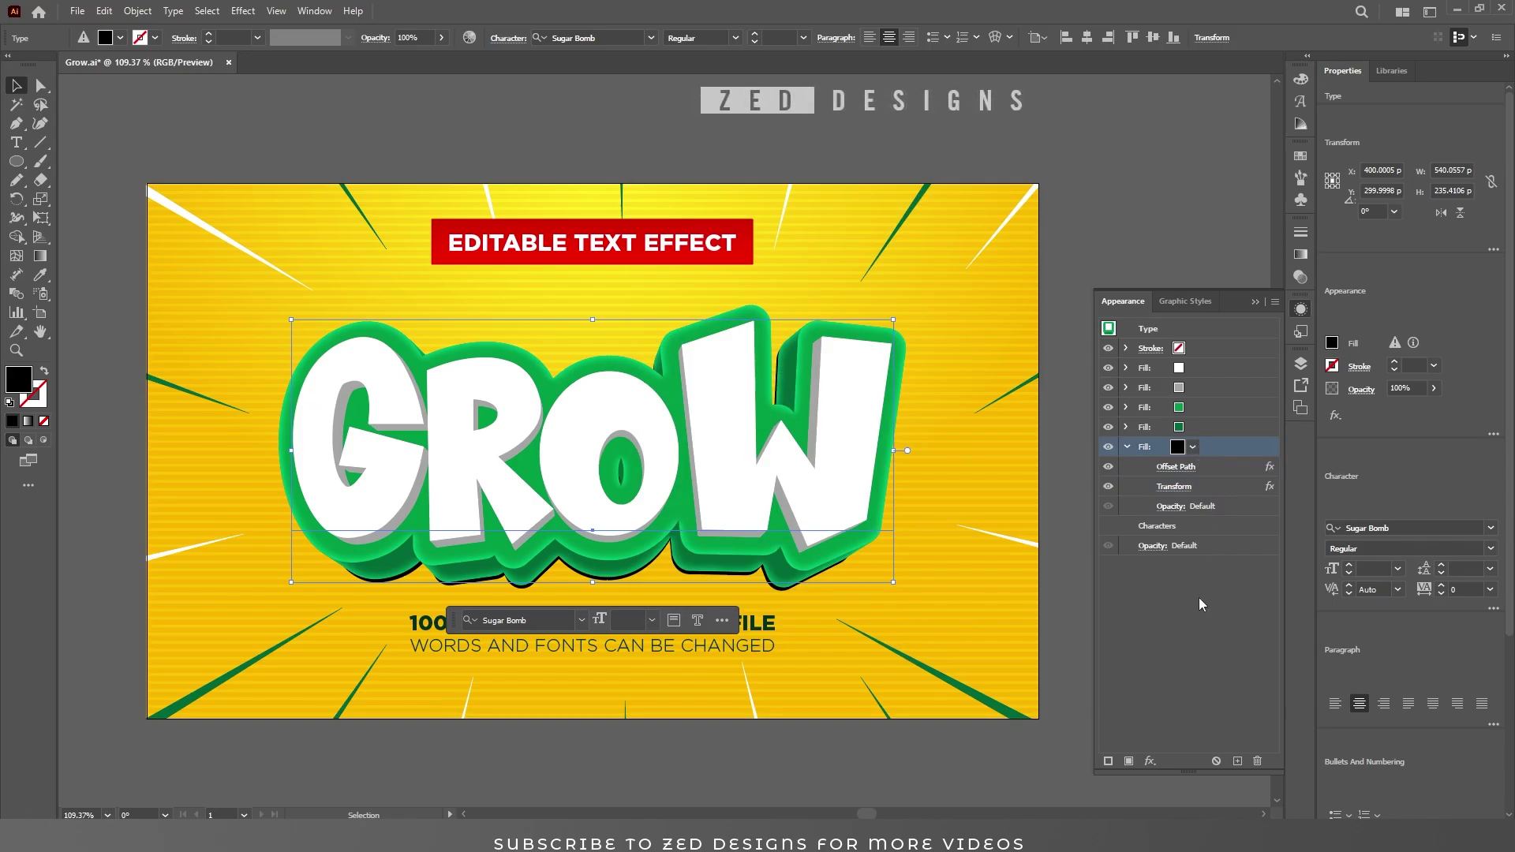
- Add a 5 px Gaussian Blur to the black shadow fill
left_click(1151, 761)
mouse_move(1206, 623)
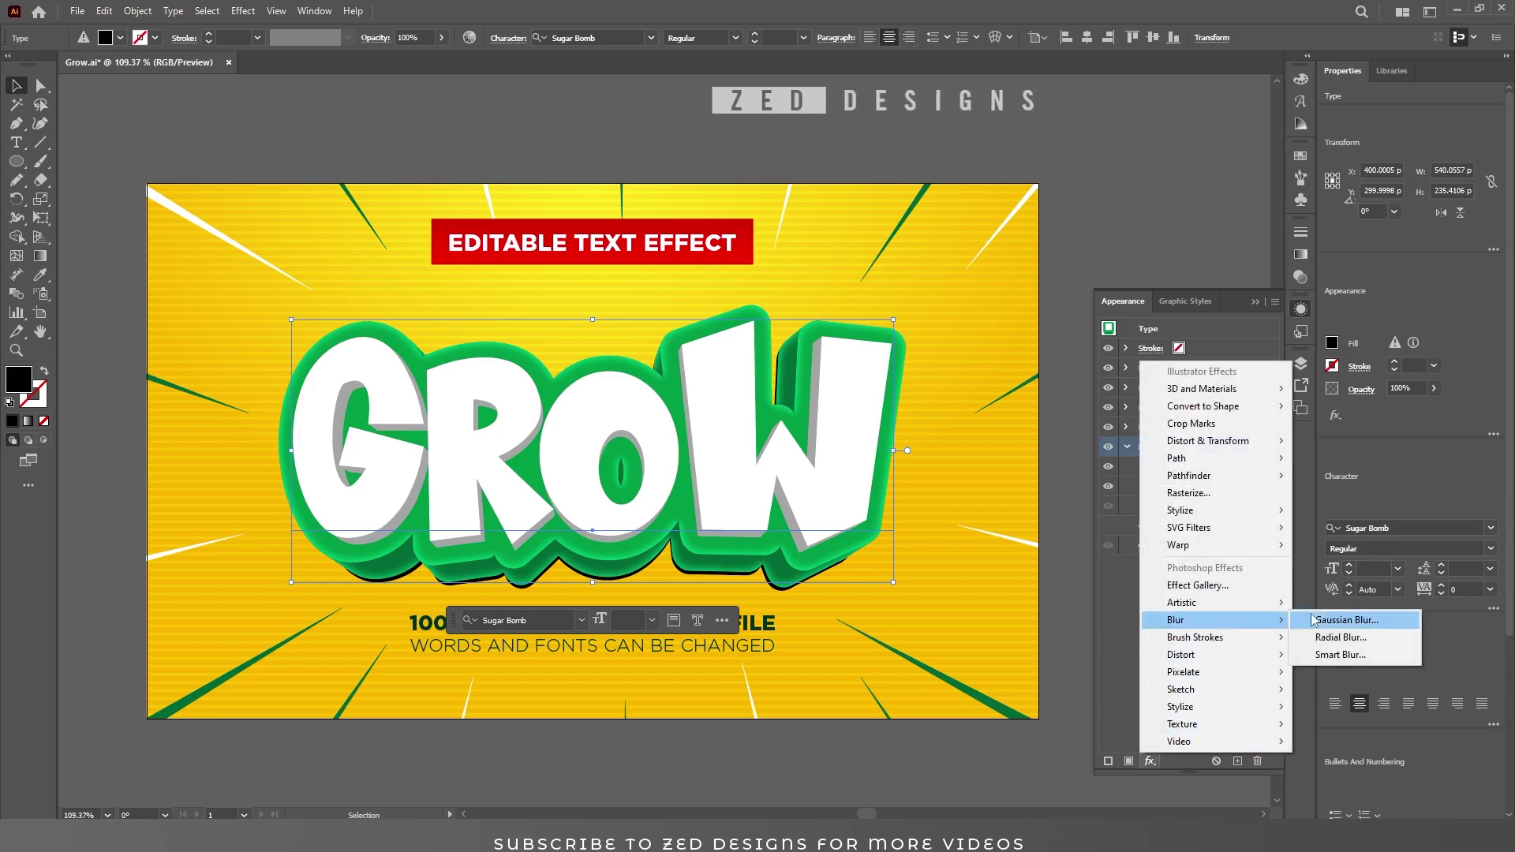
left_click(1339, 622)
double_click(817, 397)
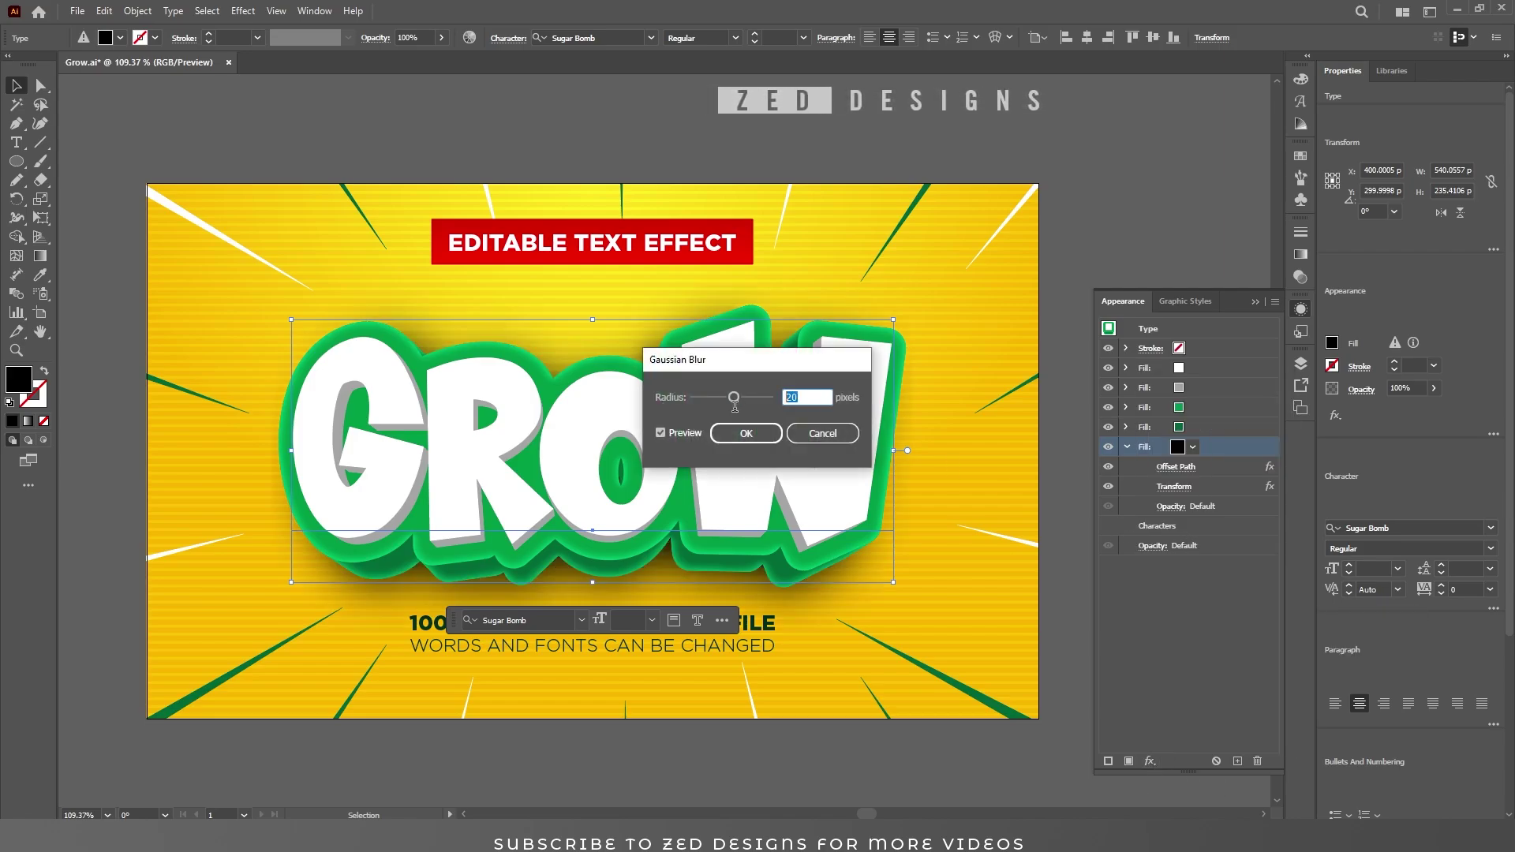
type("5")
key("Tab")
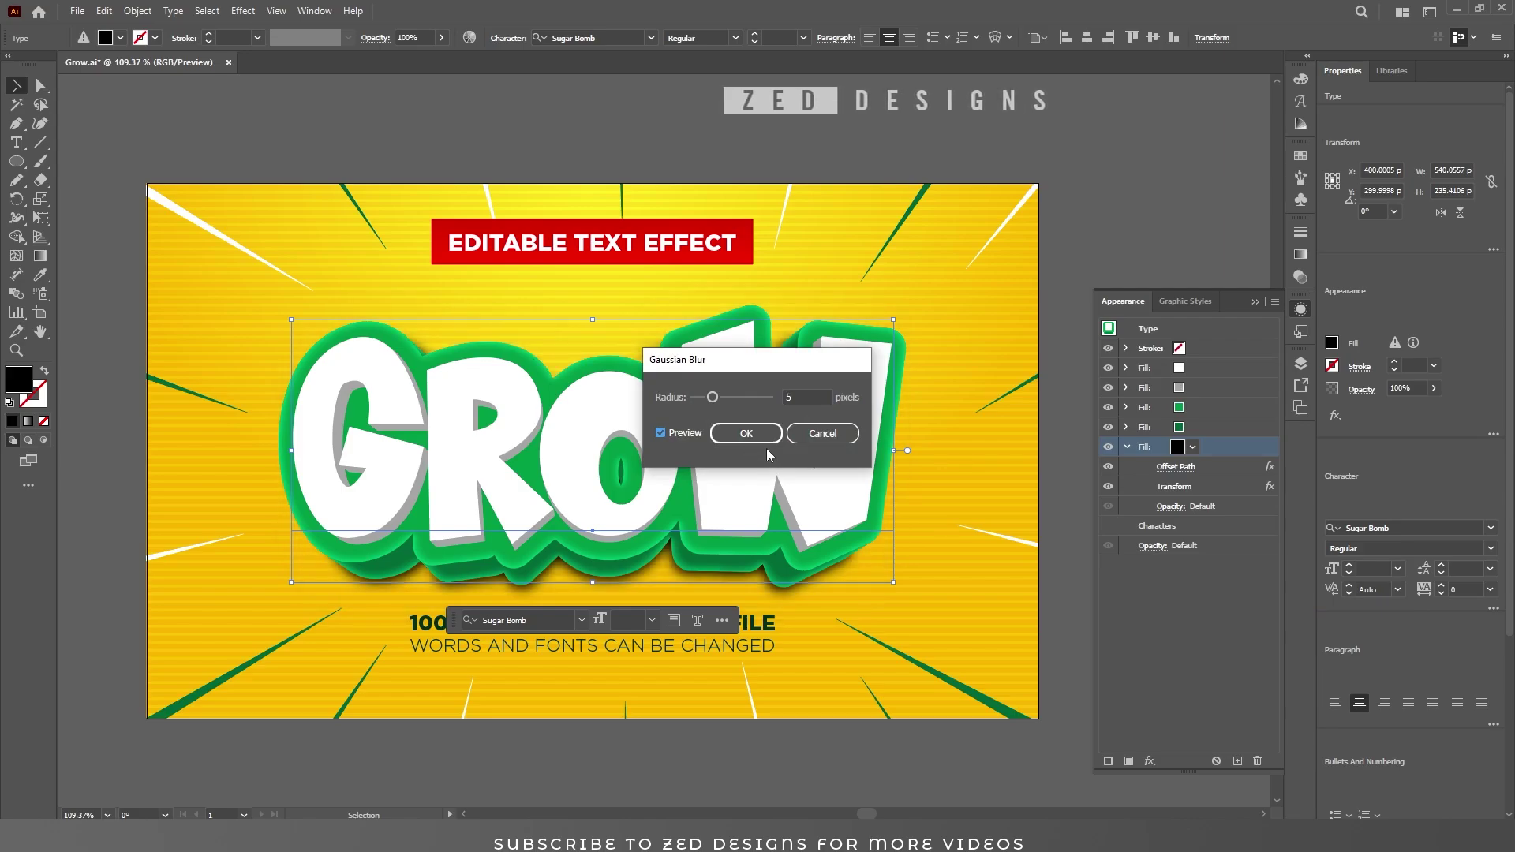
left_click(761, 434)
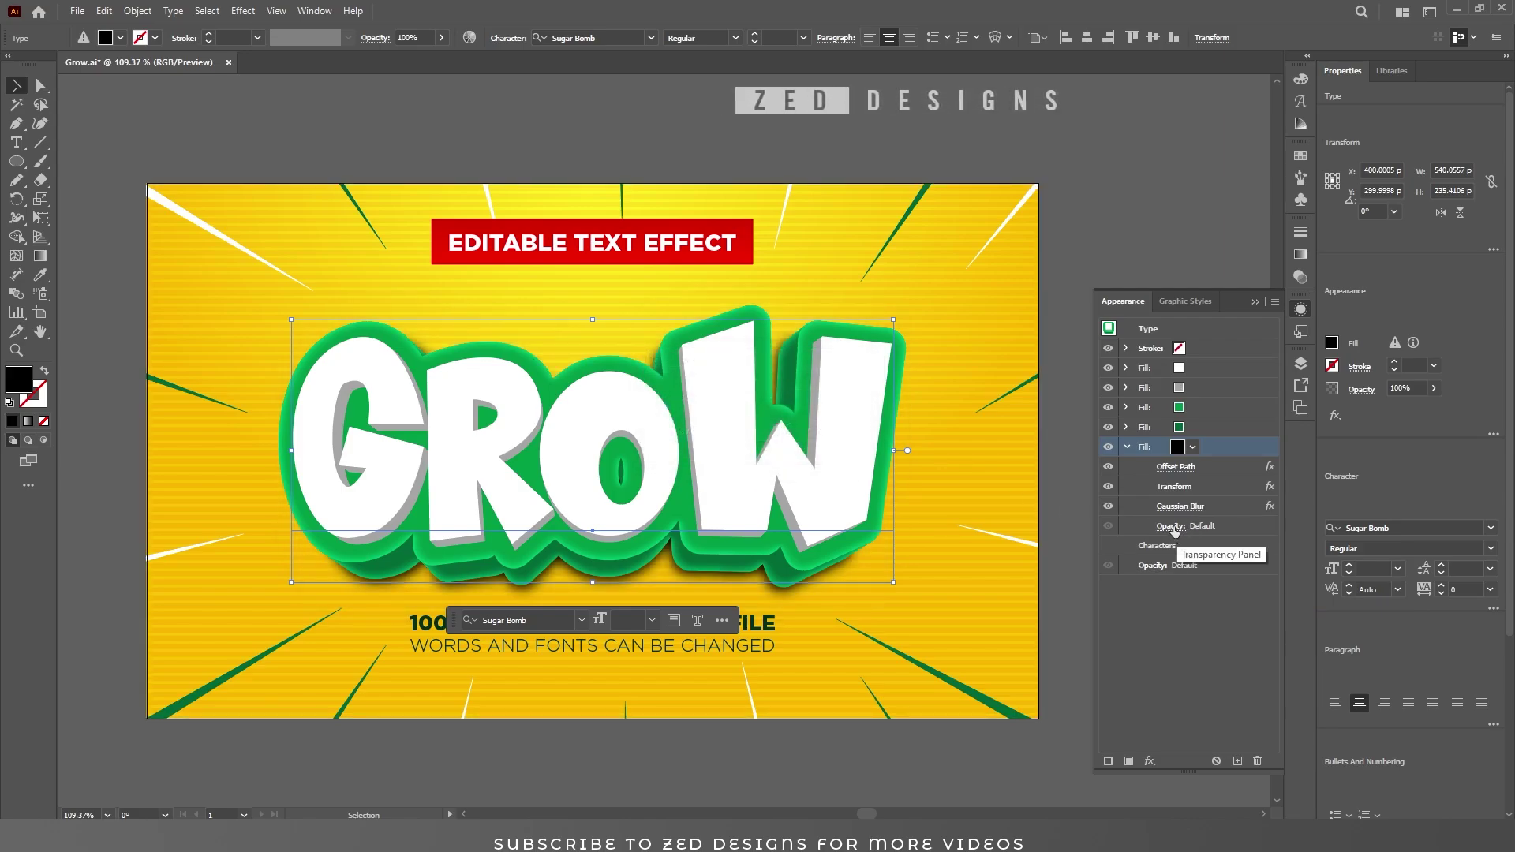
- Set the shadow fill's blending to Multiply at 80% opacity and collapse it
left_click(1173, 527)
left_click(1037, 556)
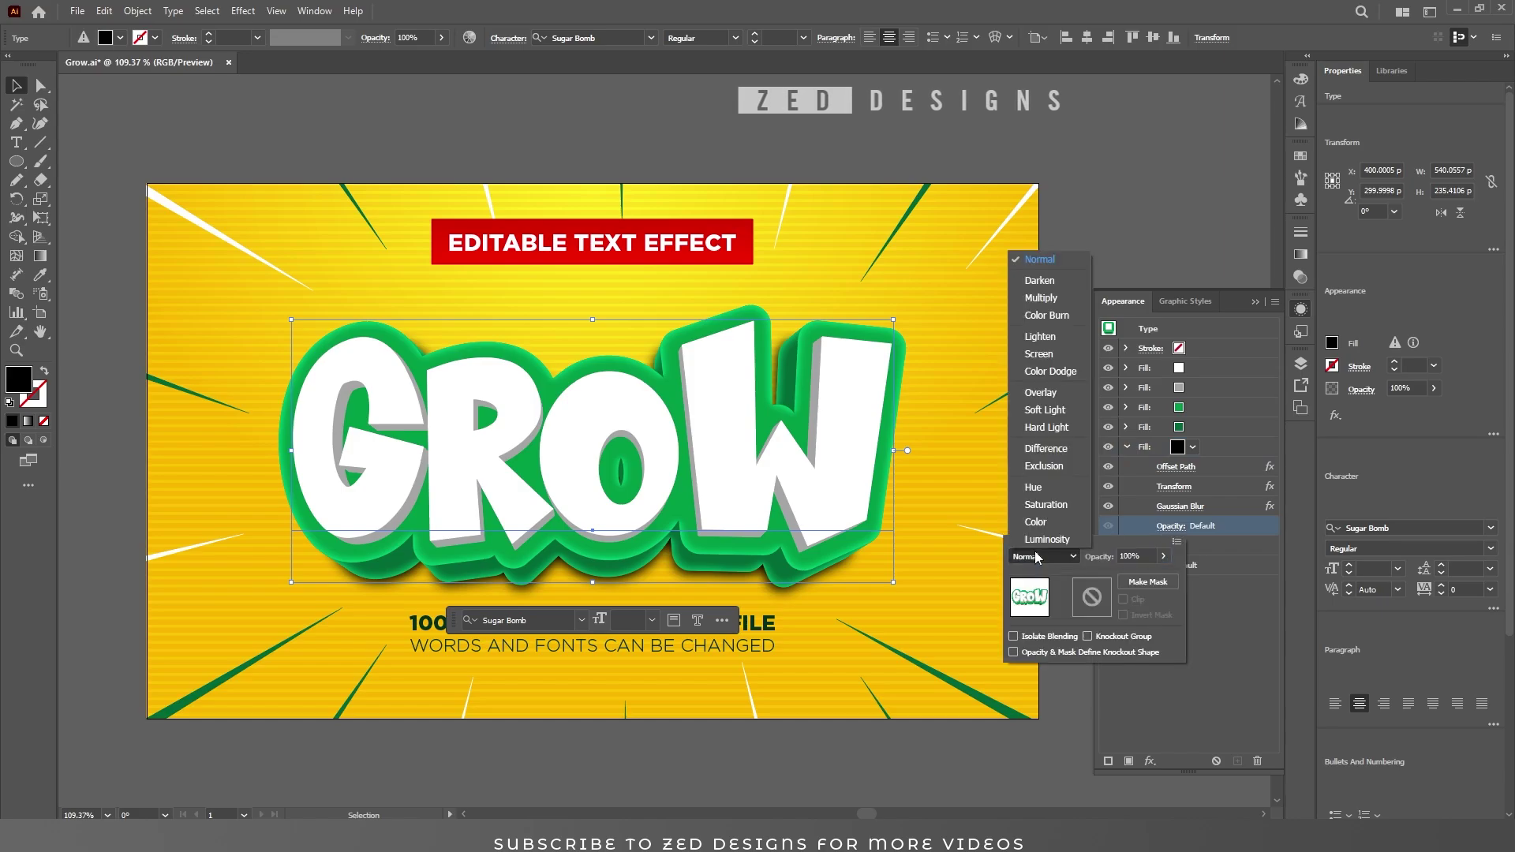
left_click(1040, 298)
left_click(1150, 560)
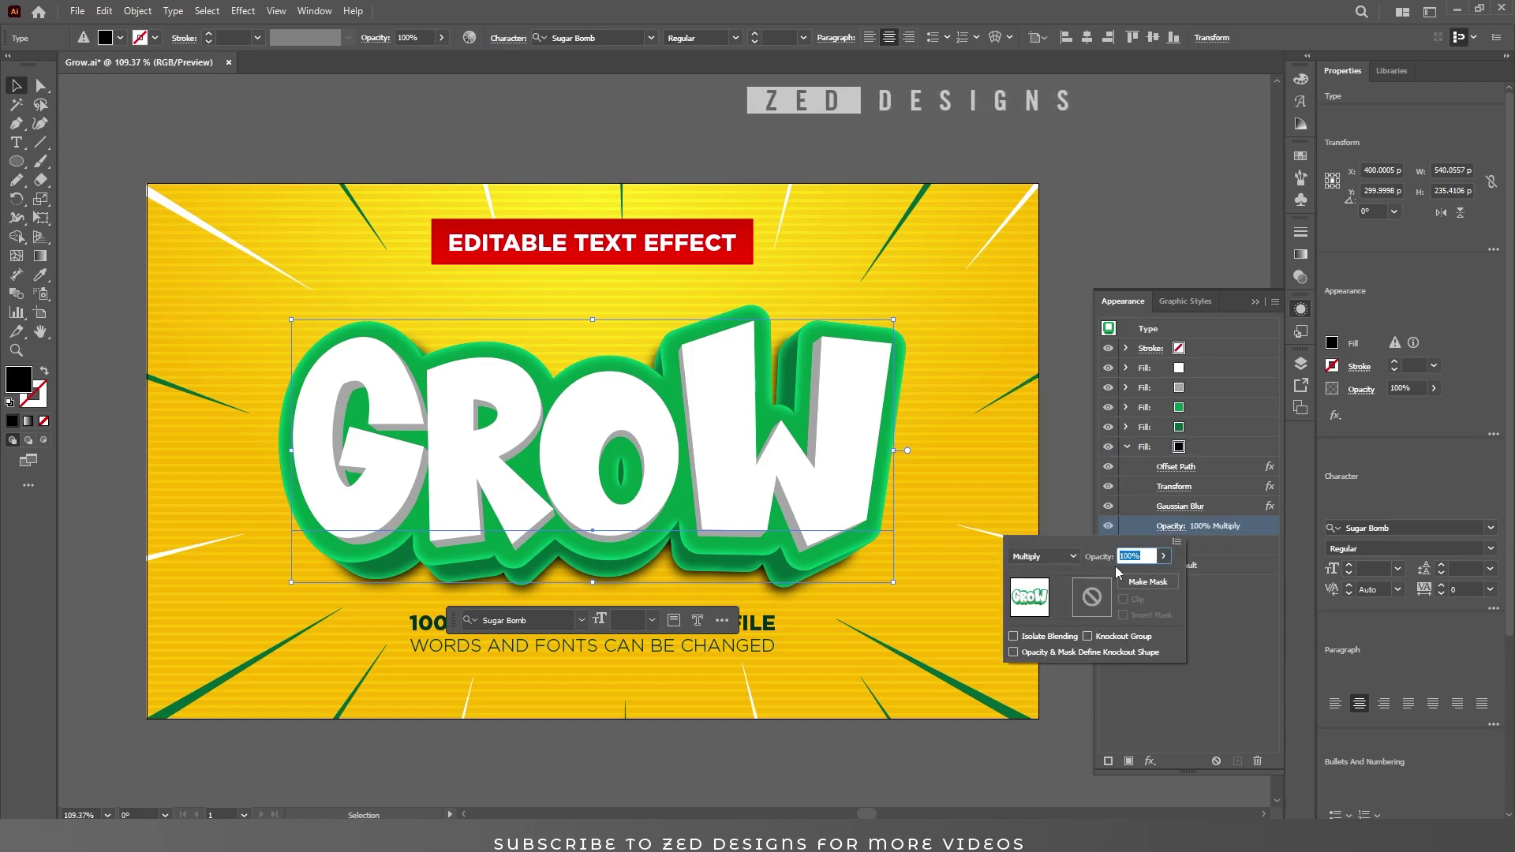
type("80")
key("Tab")
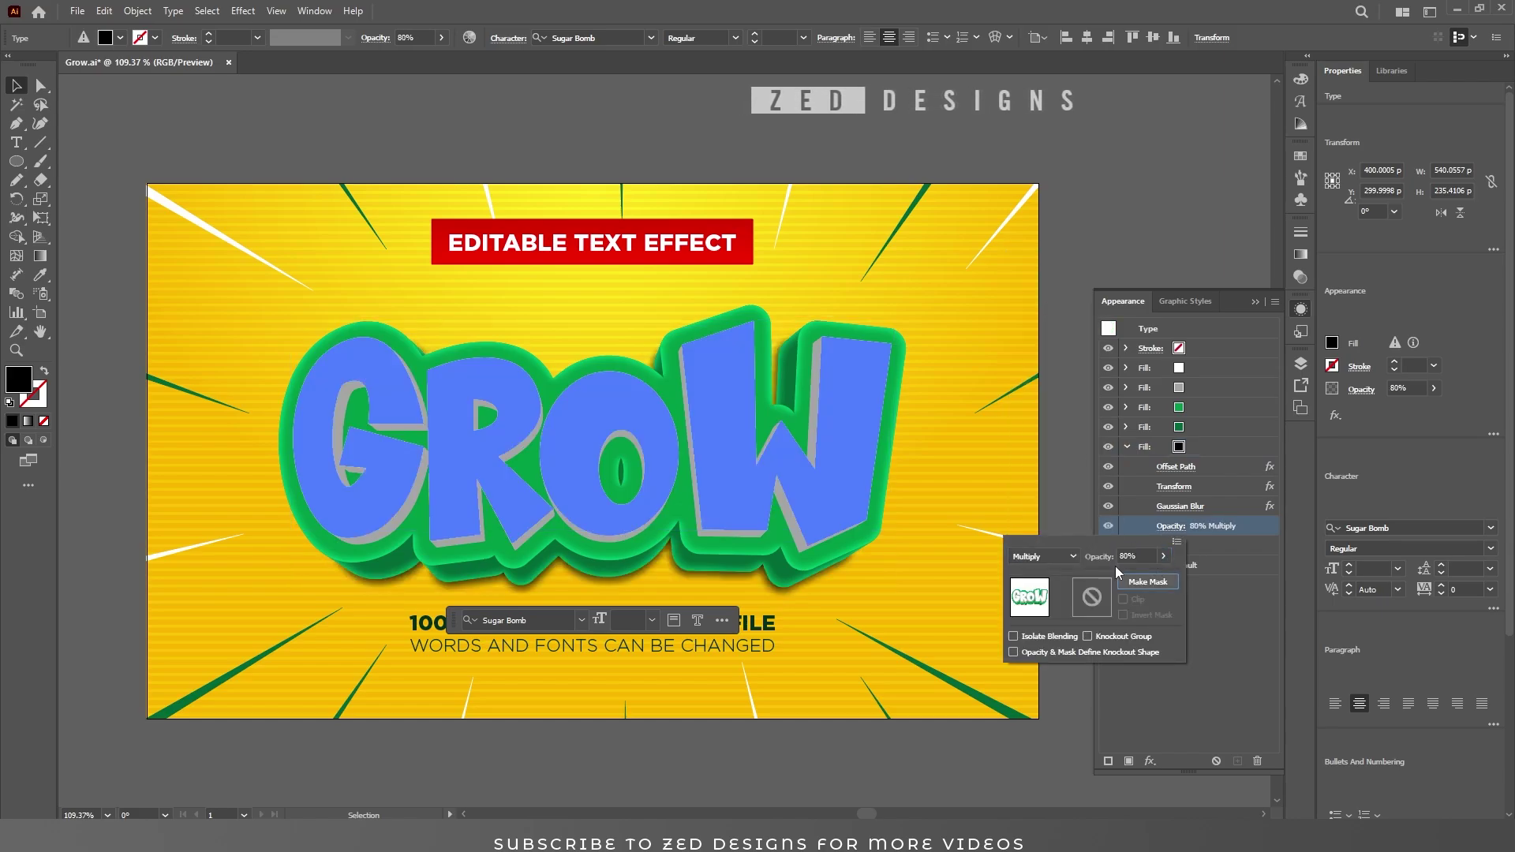
left_click(1232, 613)
left_click(1219, 448)
left_click(1127, 447)
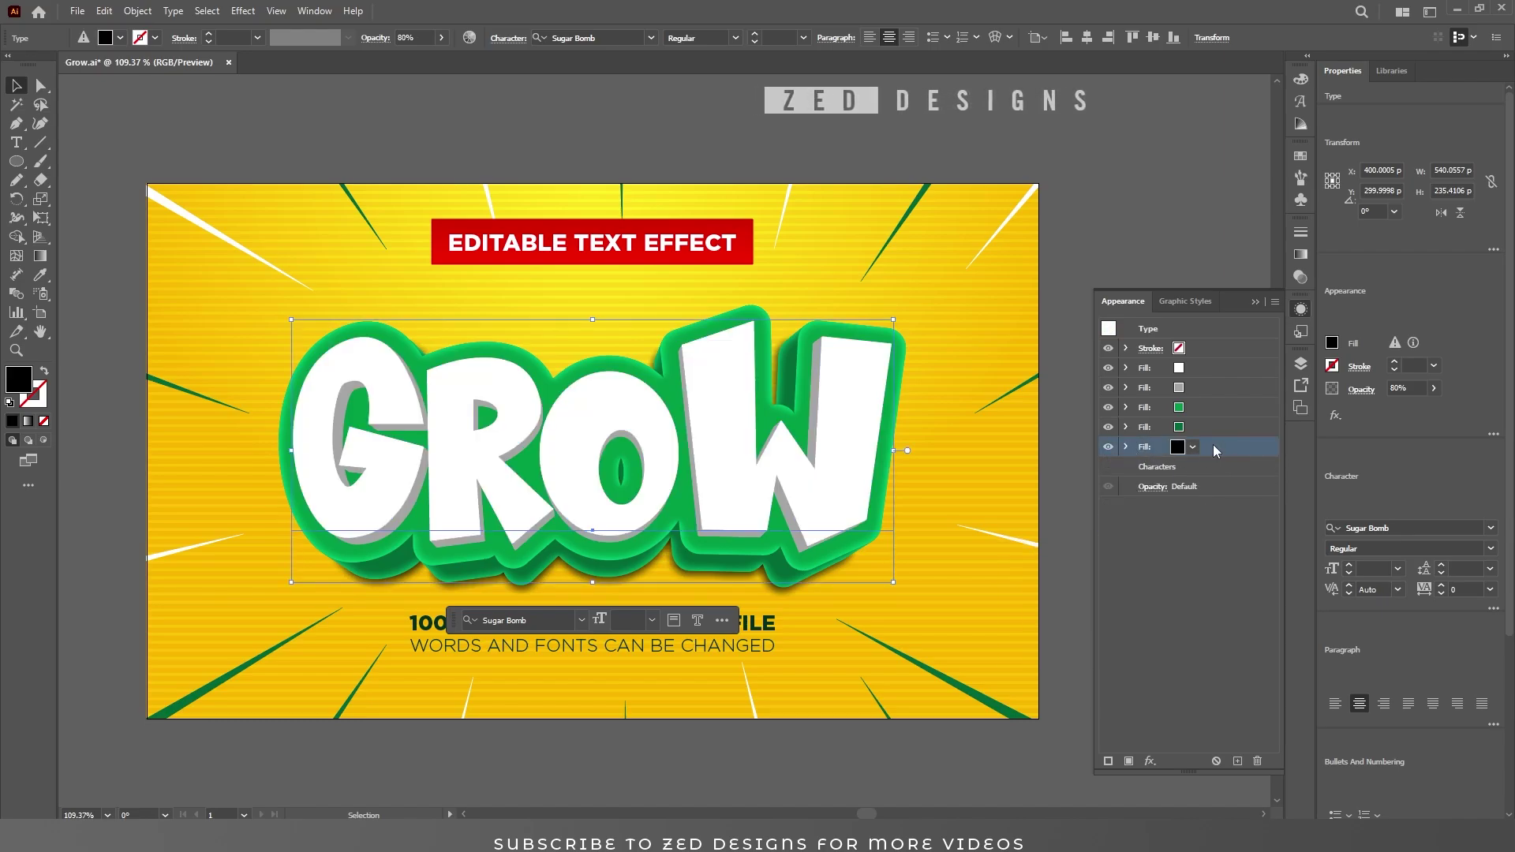
- Duplicate the black shadow fill and raise the copy's Gaussian Blur radius to 20
left_click(1232, 762)
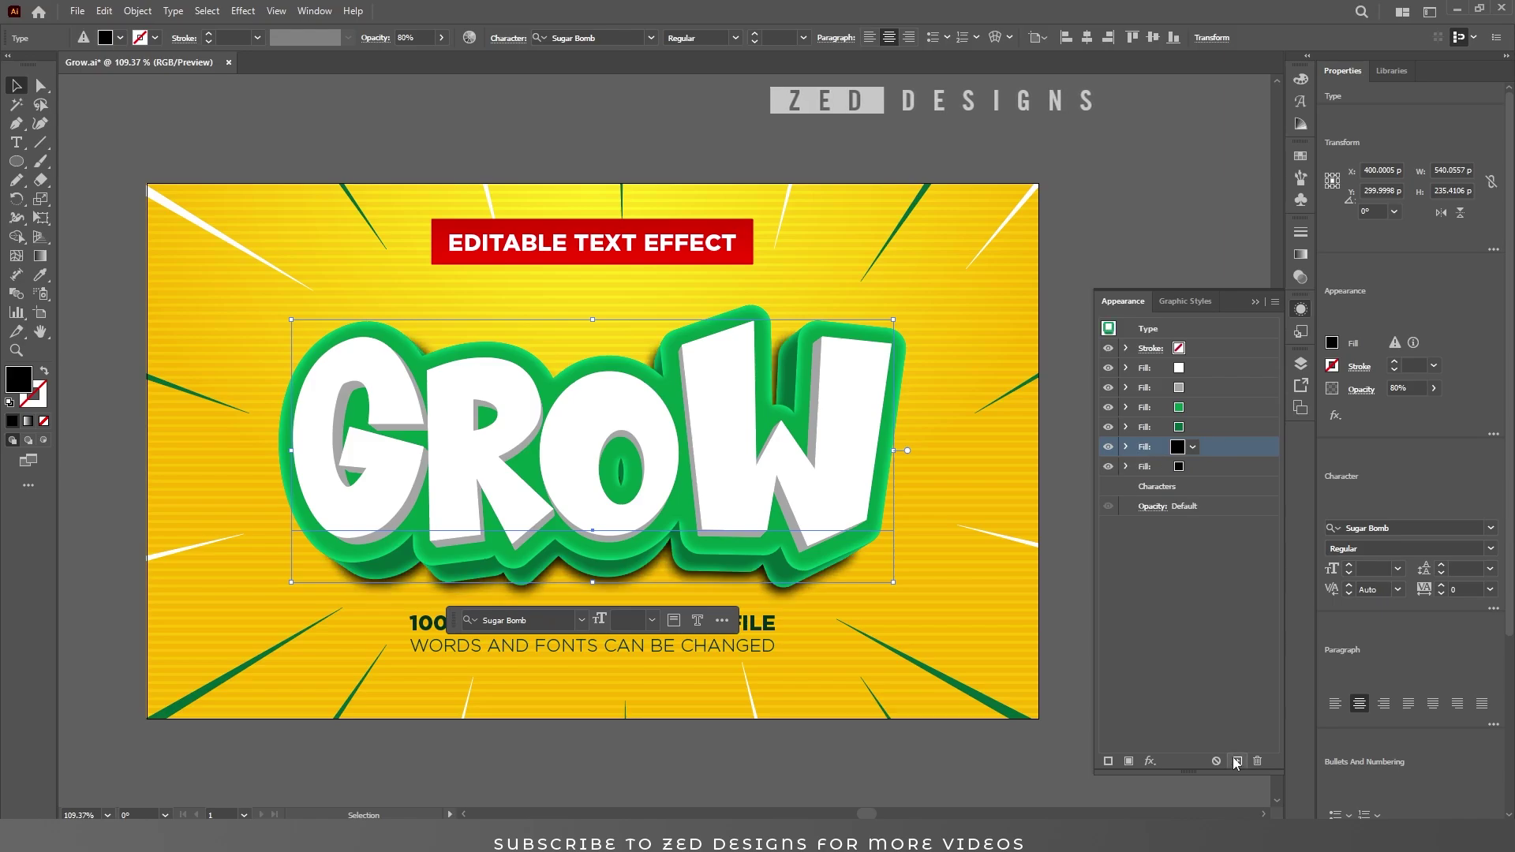
left_click(1204, 469)
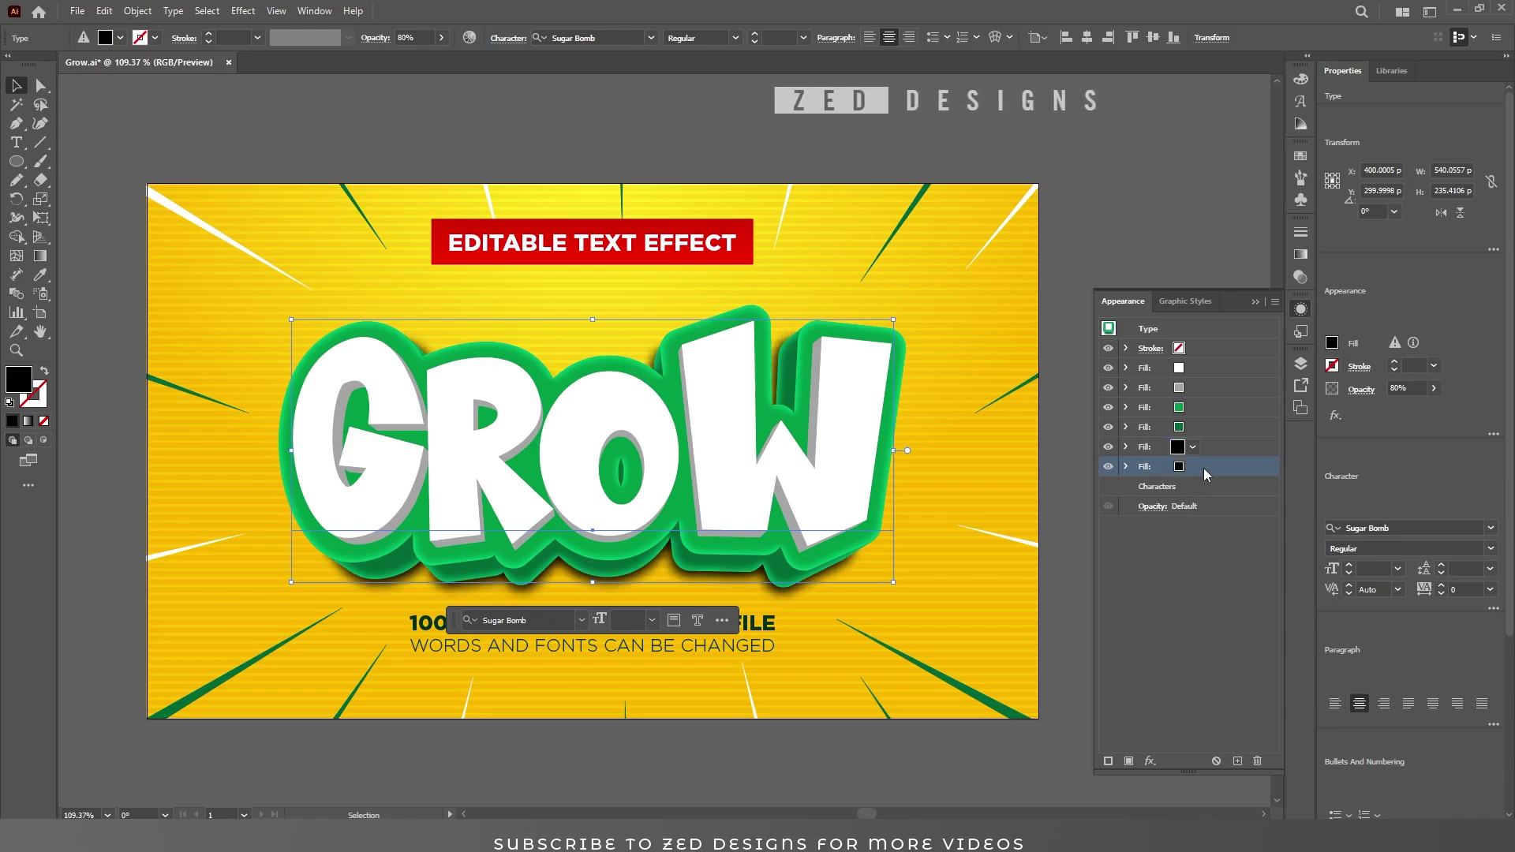
left_click(1128, 467)
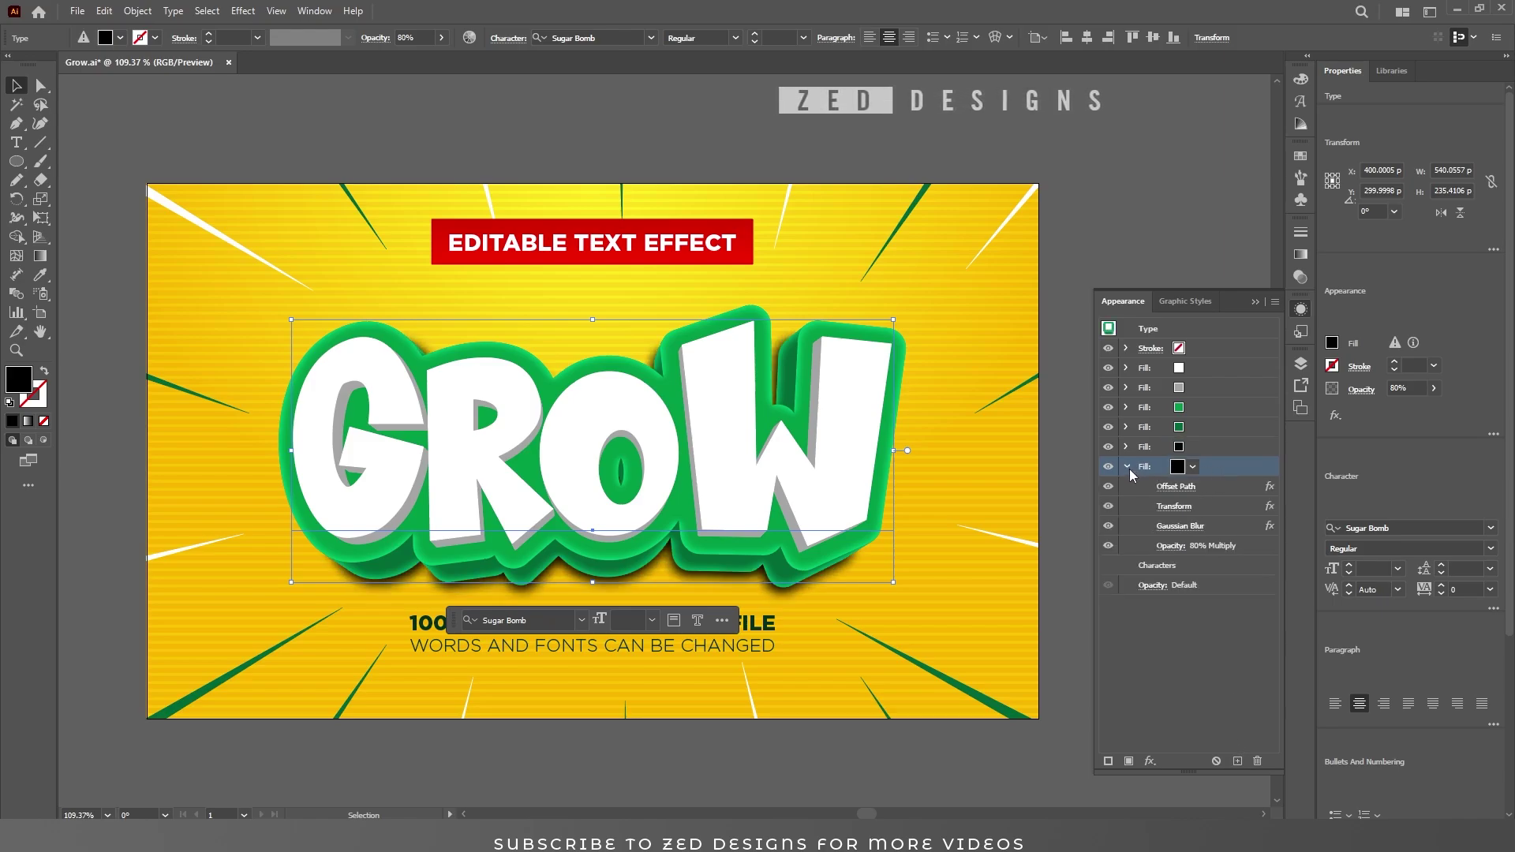
left_click(1216, 508)
left_click(1192, 527)
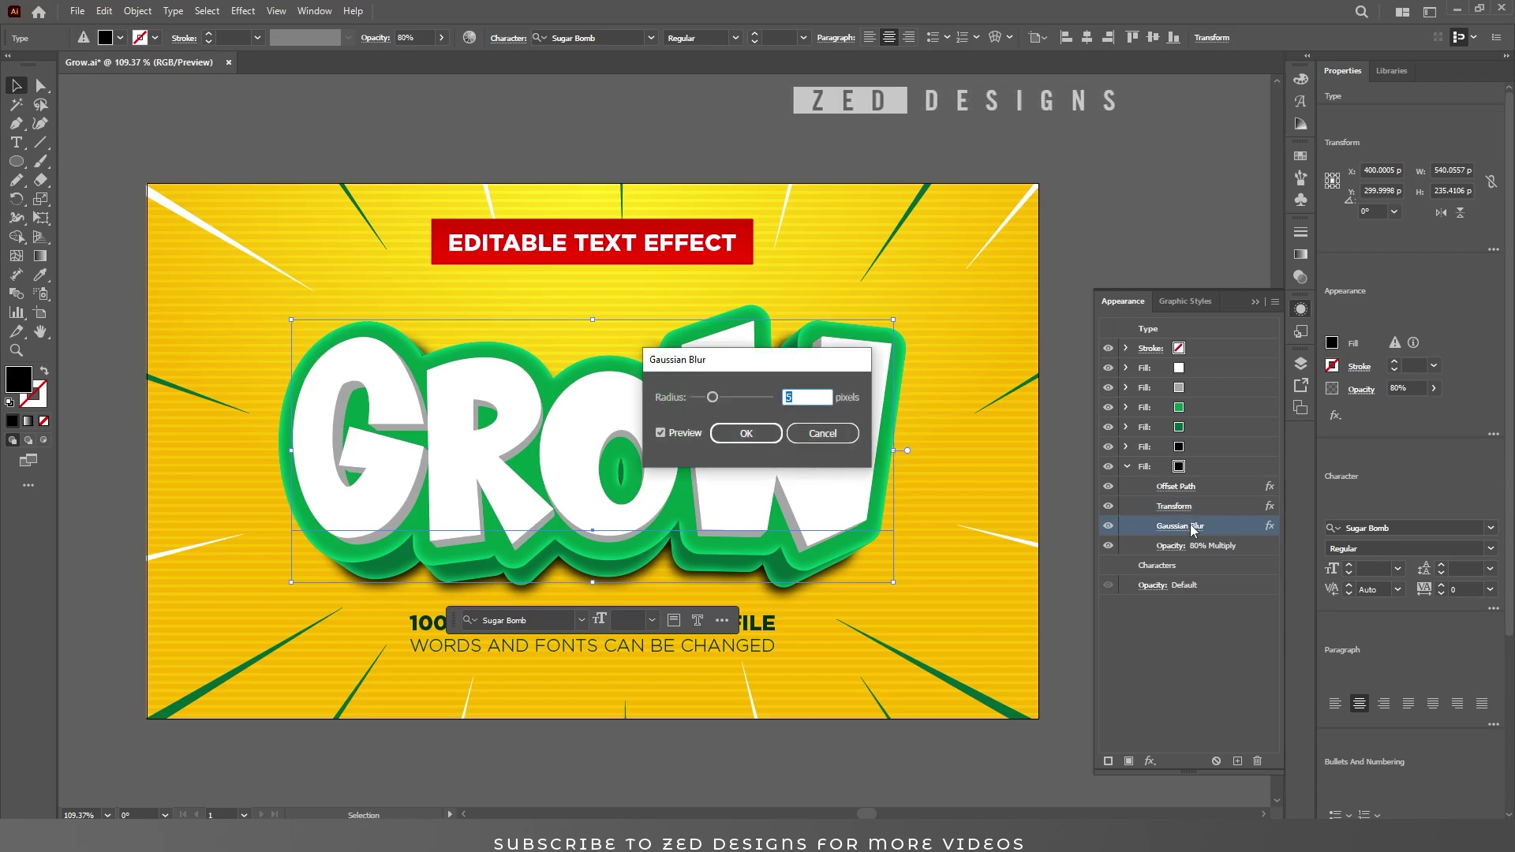
type("20")
key("Tab")
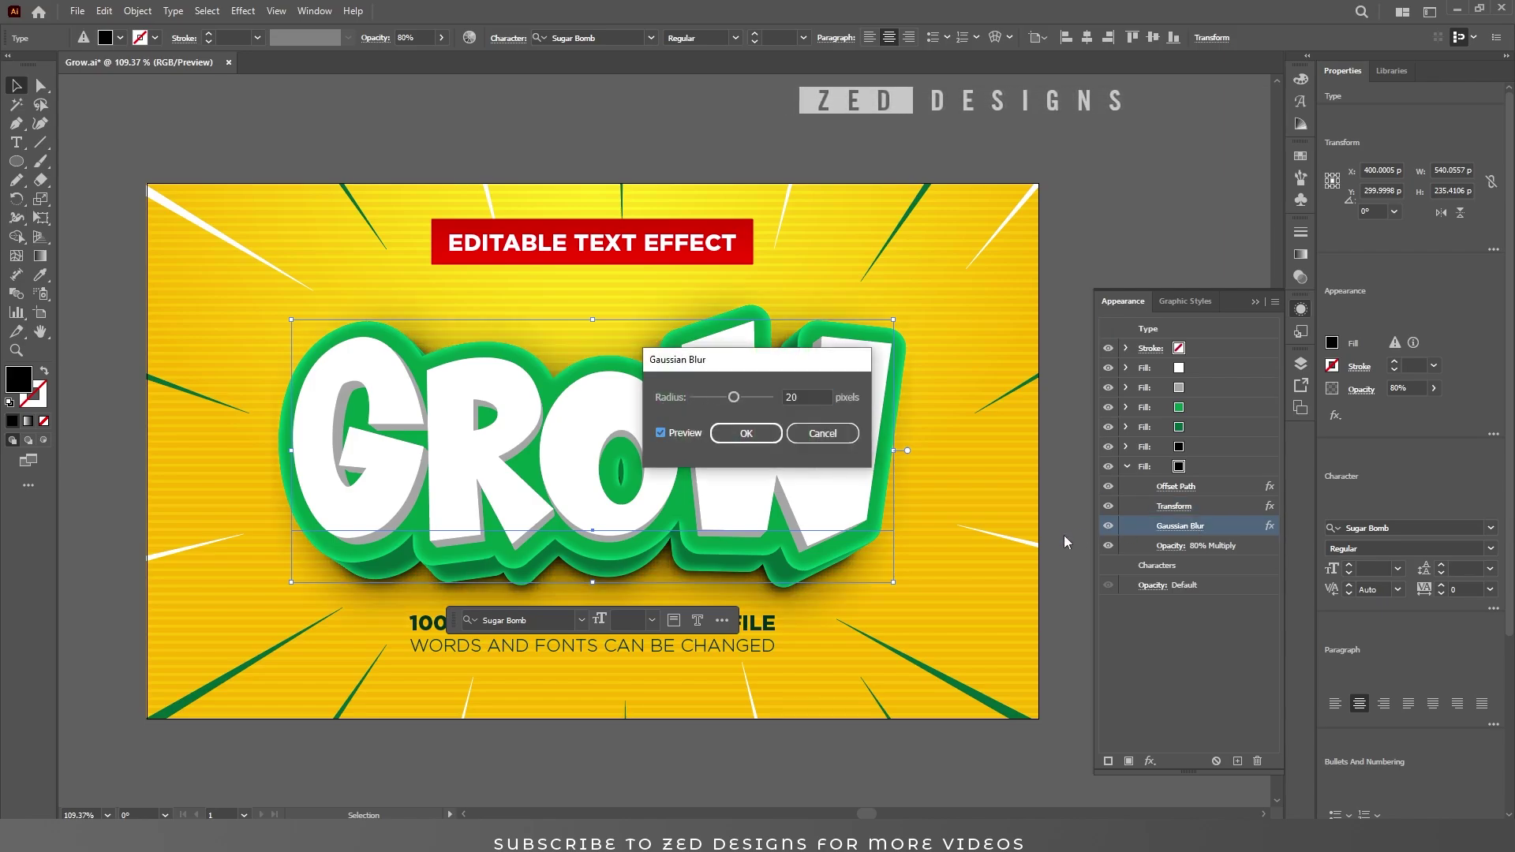
left_click(756, 434)
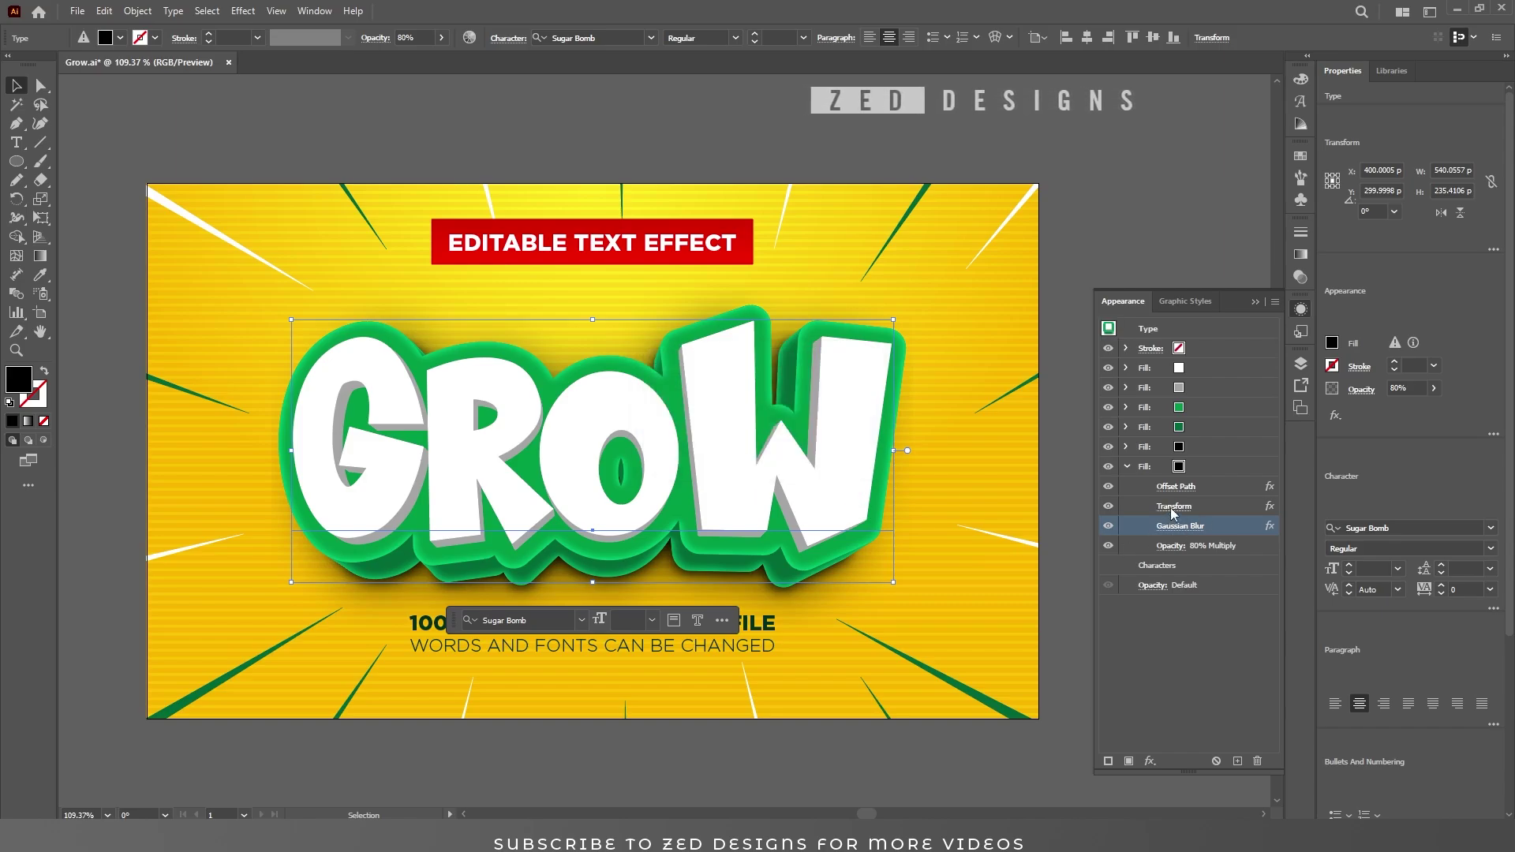
- Change the copied shadow's Transform vertical move to 28 px and collapse it
left_click(1173, 508)
left_click(878, 366)
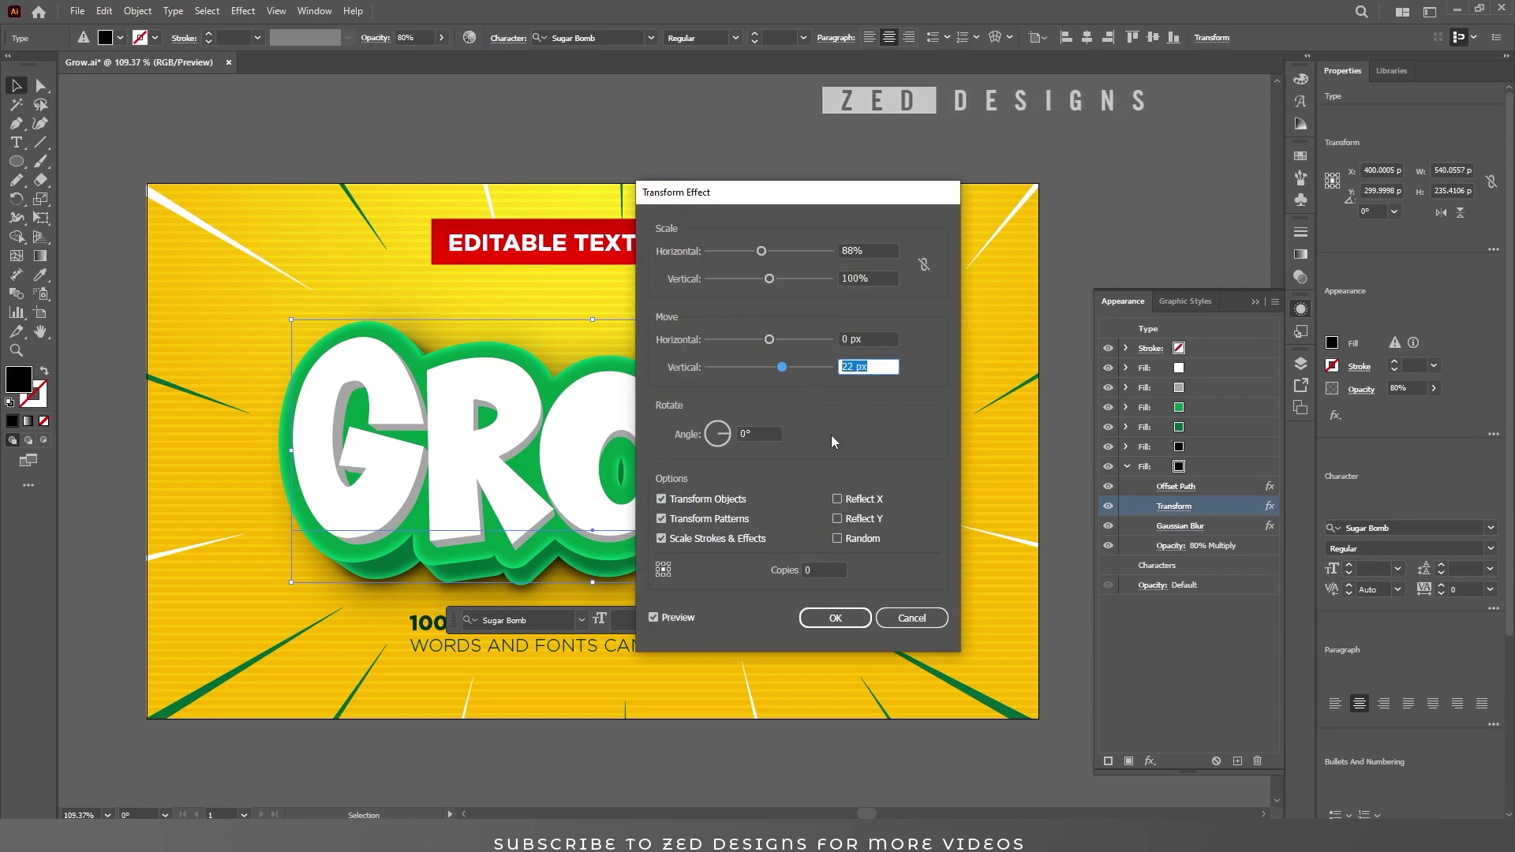
type("28")
key("Tab")
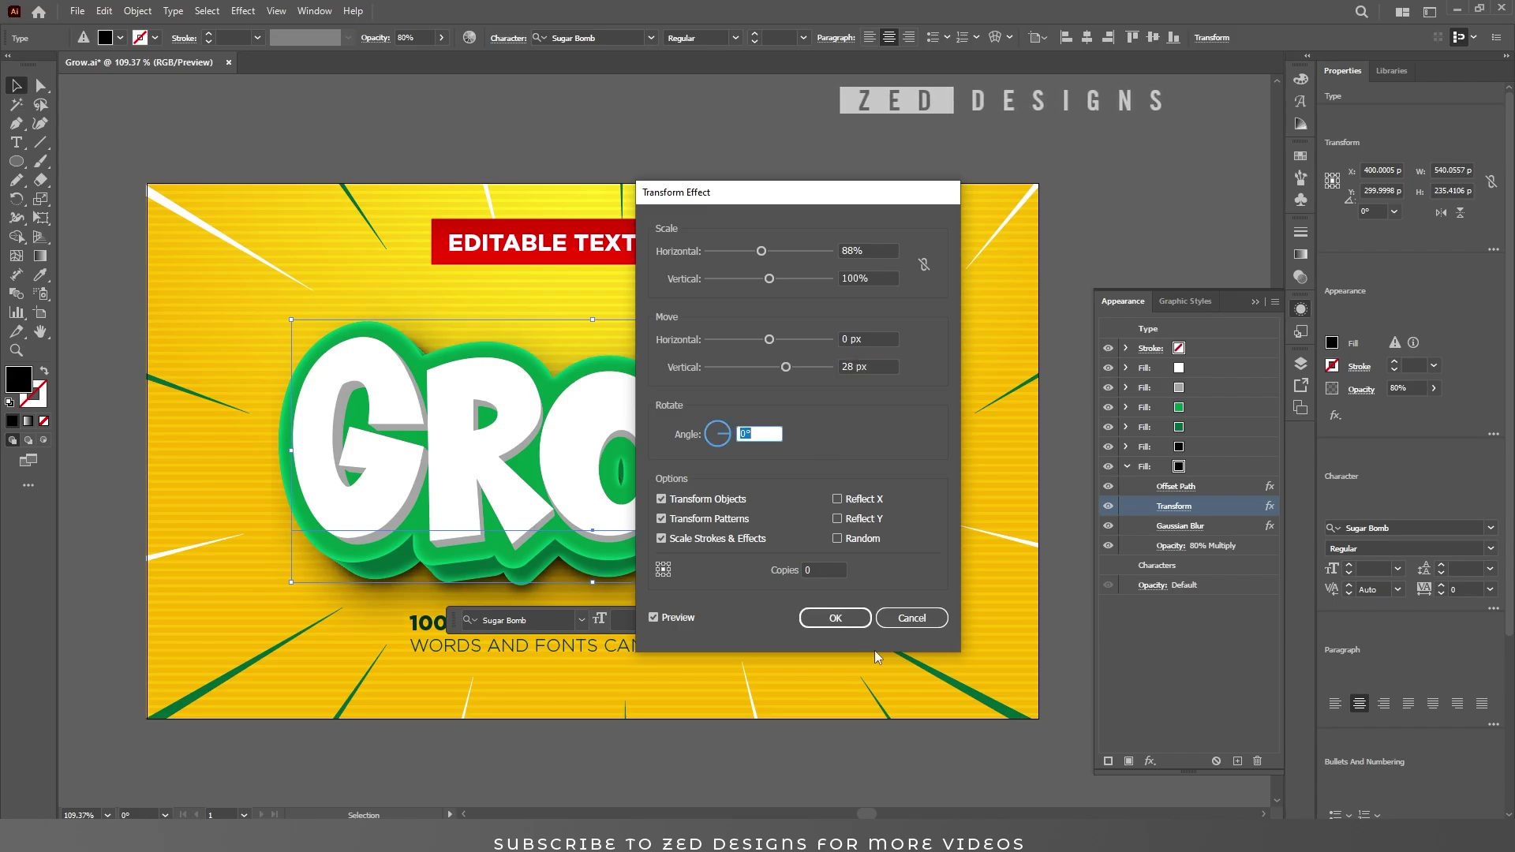
left_click(863, 617)
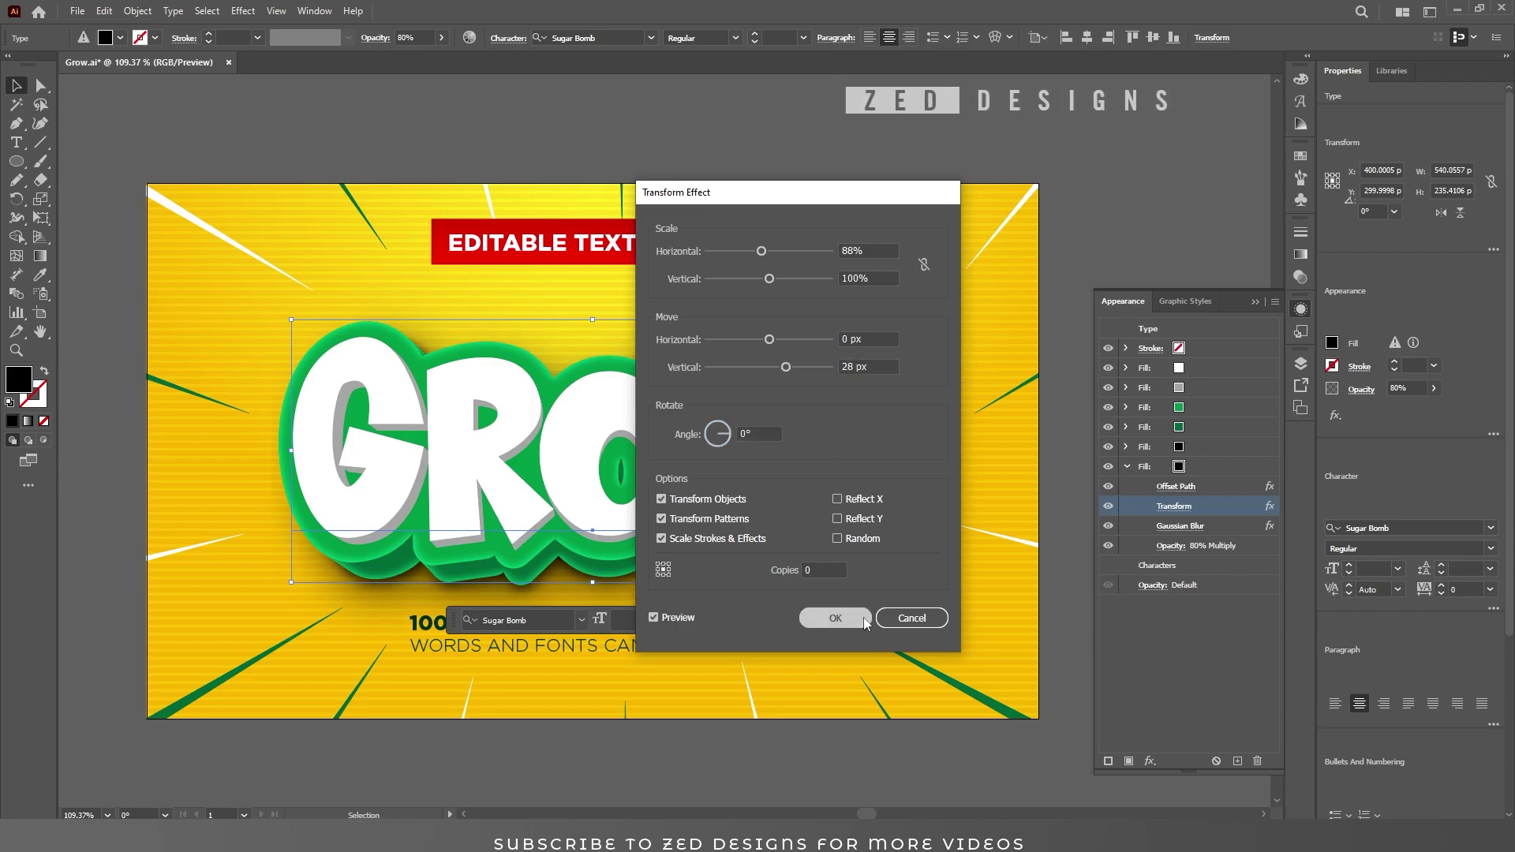
left_click(1229, 628)
left_click(1128, 466)
left_click(1198, 385)
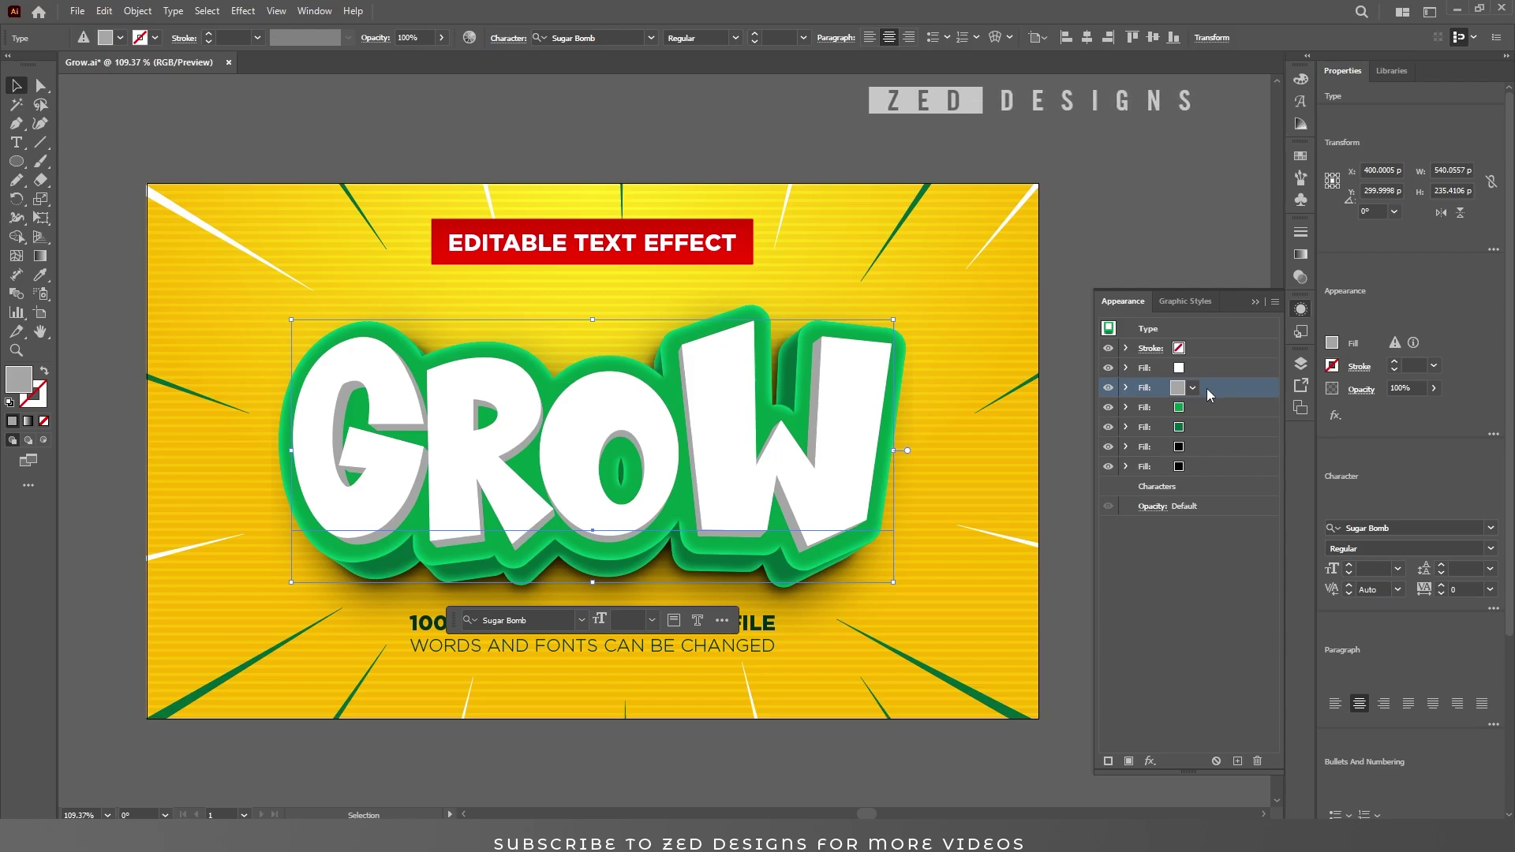
- Add a Multiply Drop Shadow at 60% opacity, X 0, Y 2 px to the gray fill
left_click(1152, 765)
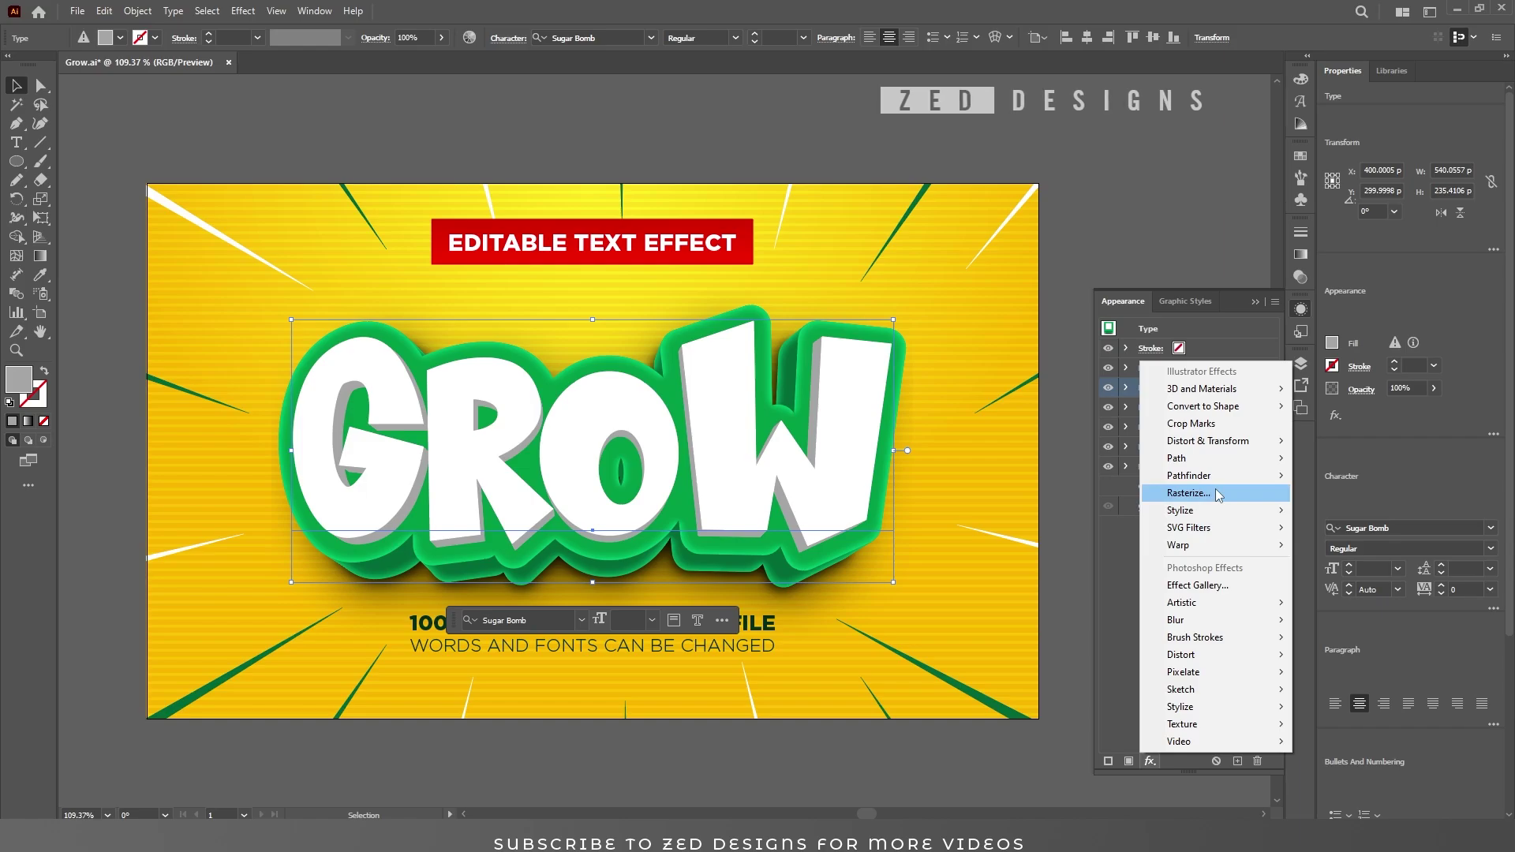
mouse_move(1215, 515)
left_click(1337, 511)
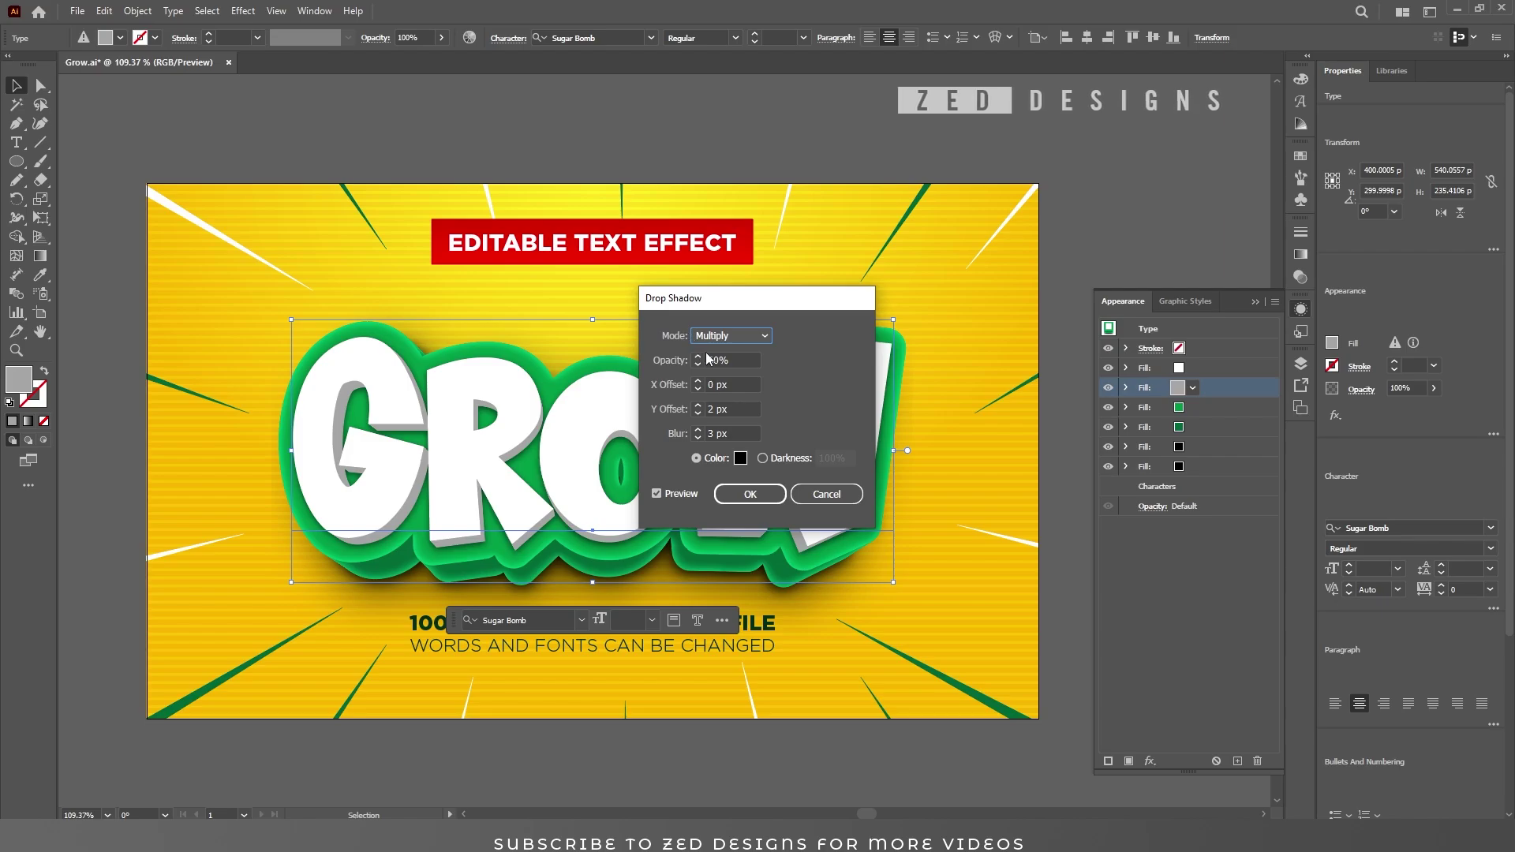
left_click(739, 359)
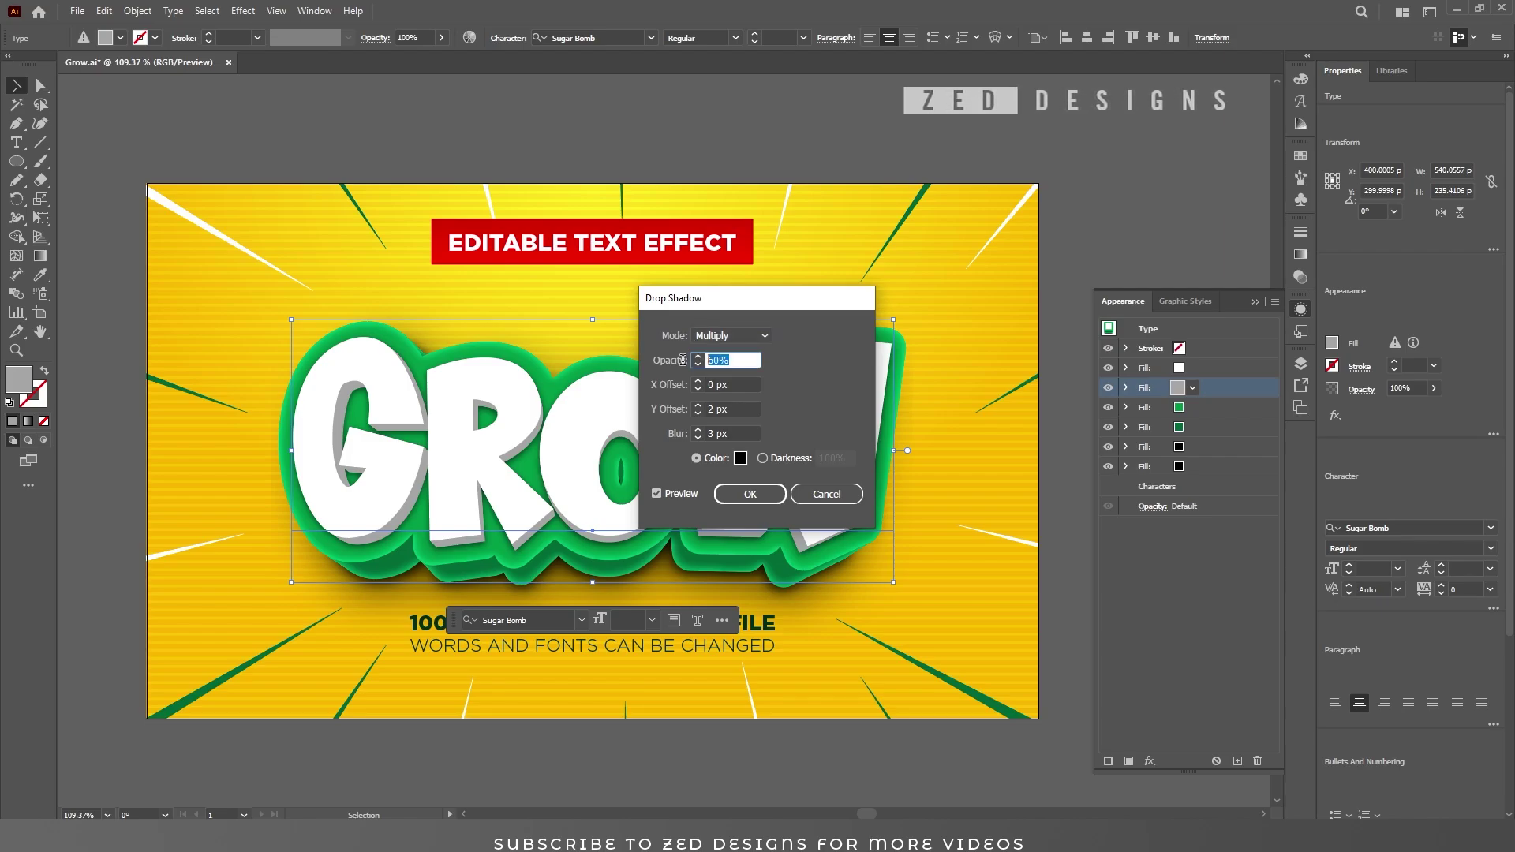
left_click(732, 384)
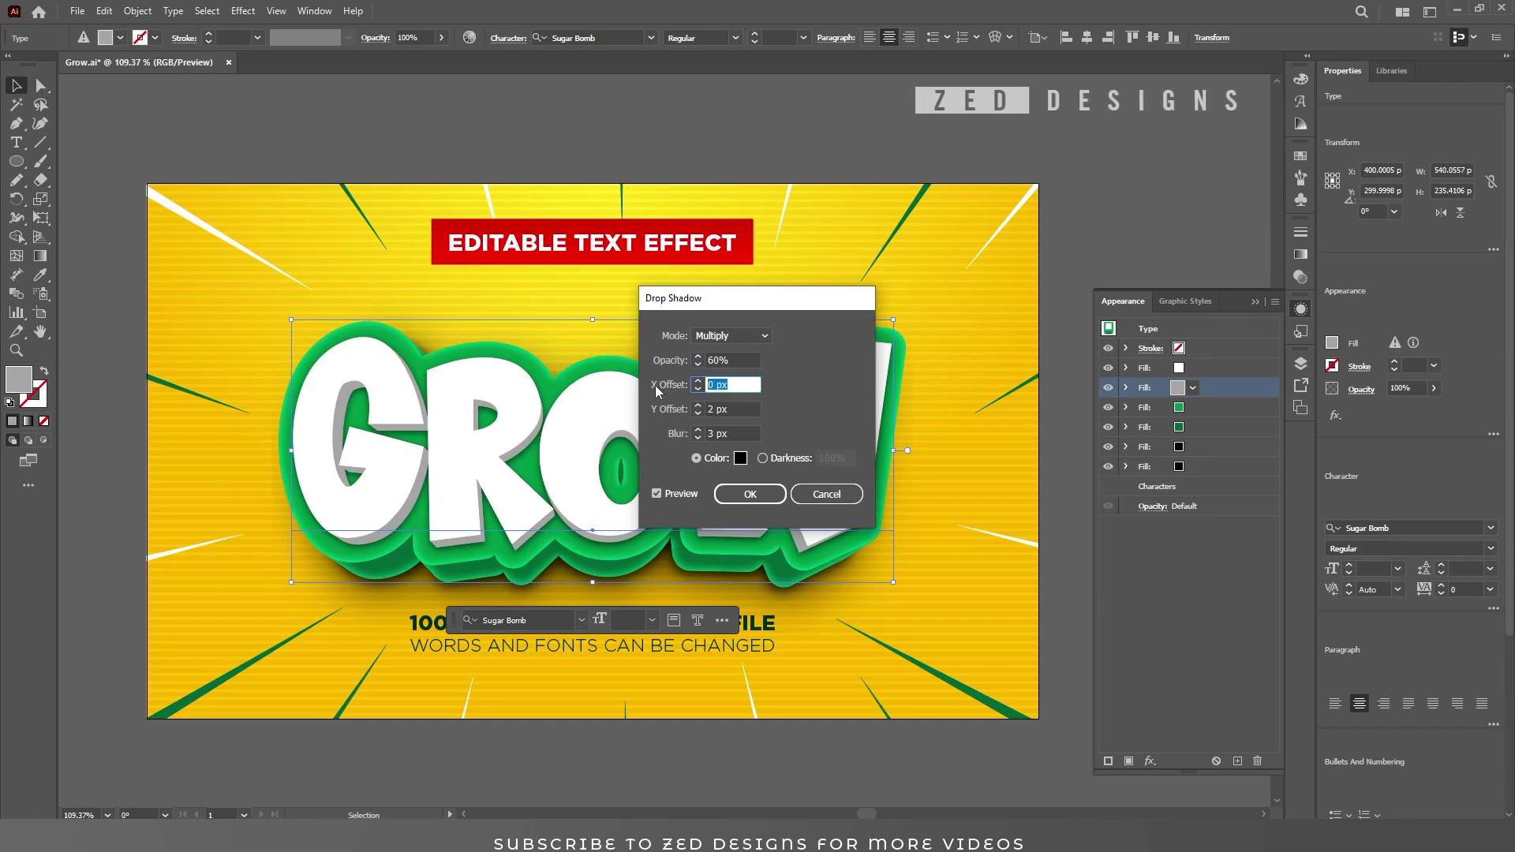
left_click(738, 414)
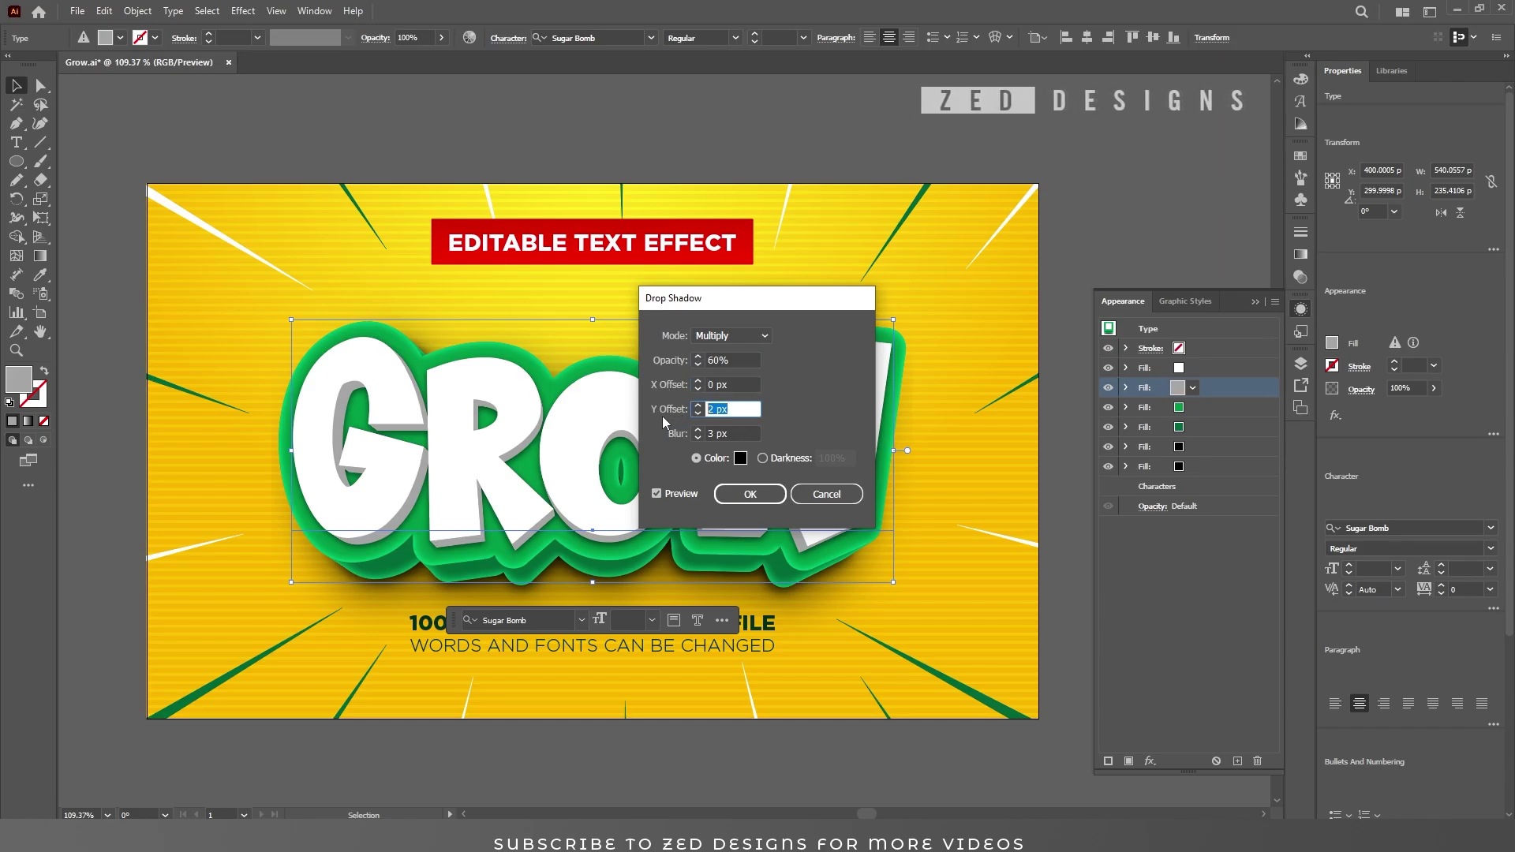
left_click(741, 433)
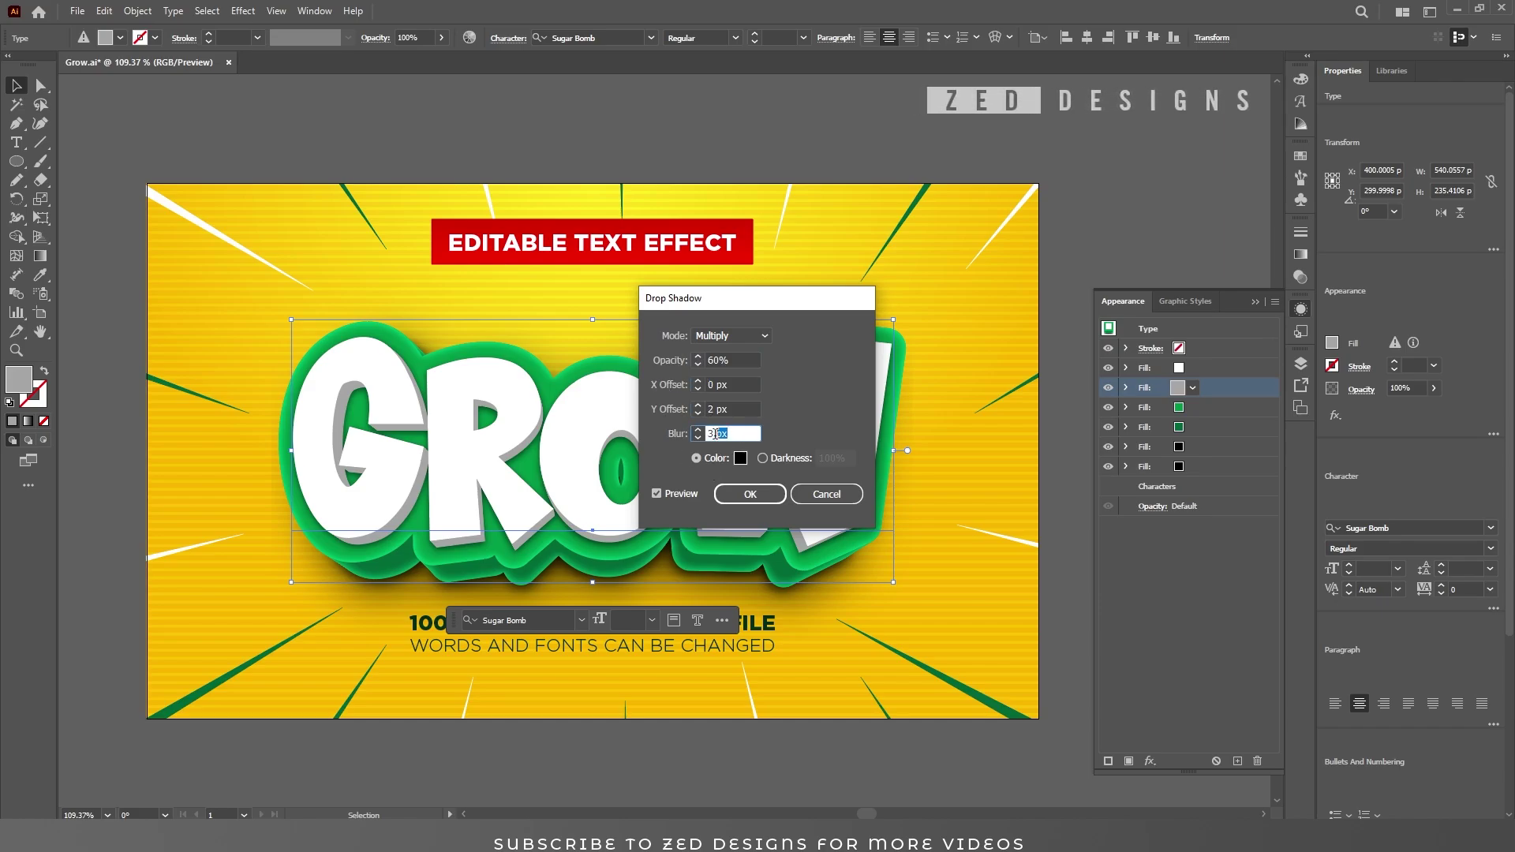
left_click(747, 500)
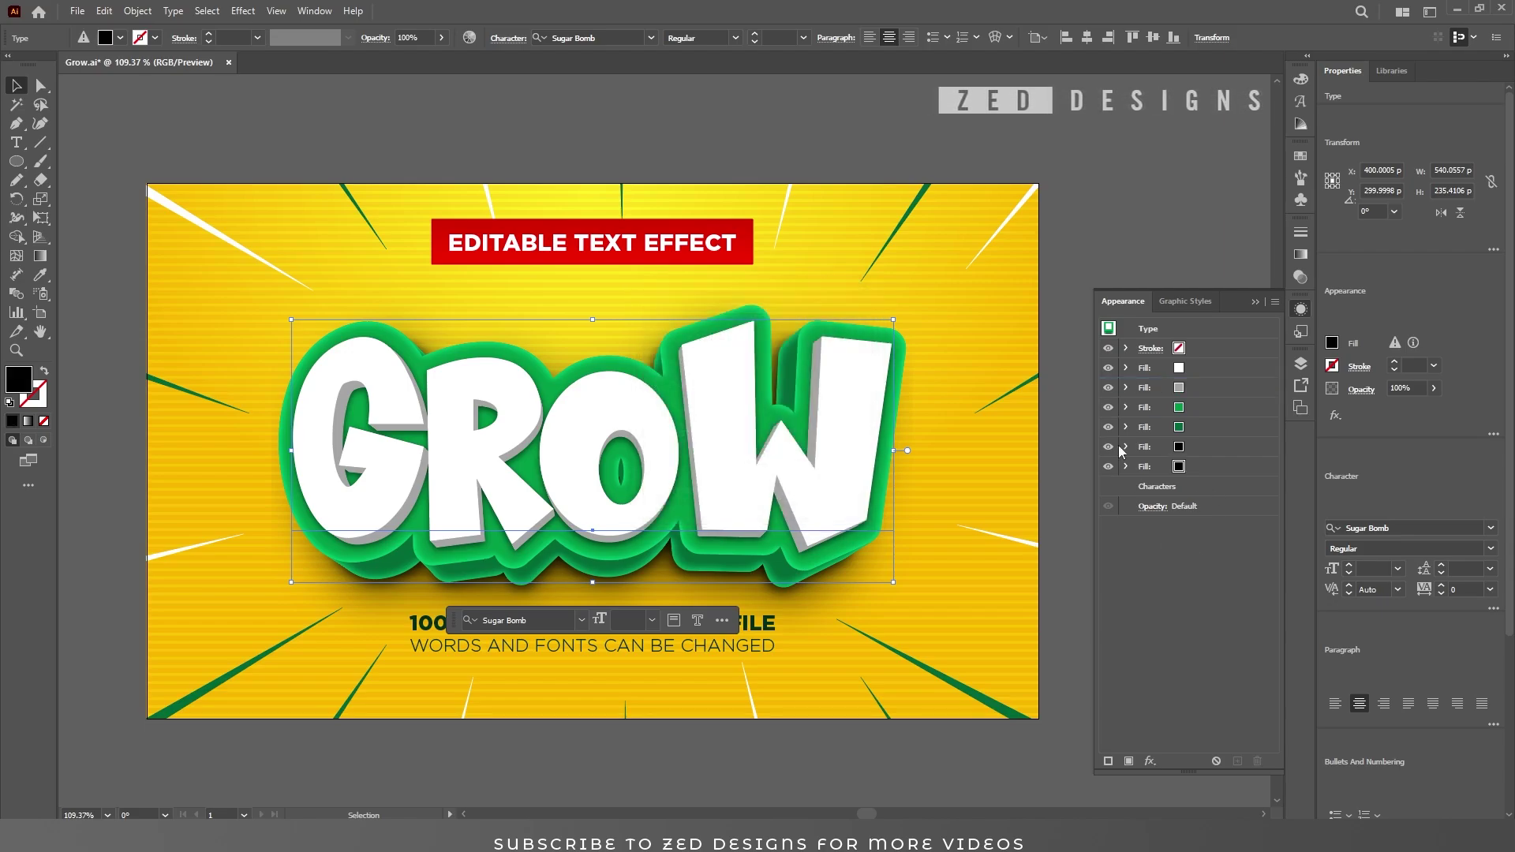
key("ctrl+shift+a")
- Deselect GROW, zoom in and center the finished lettering to inspect it
left_click(1255, 302)
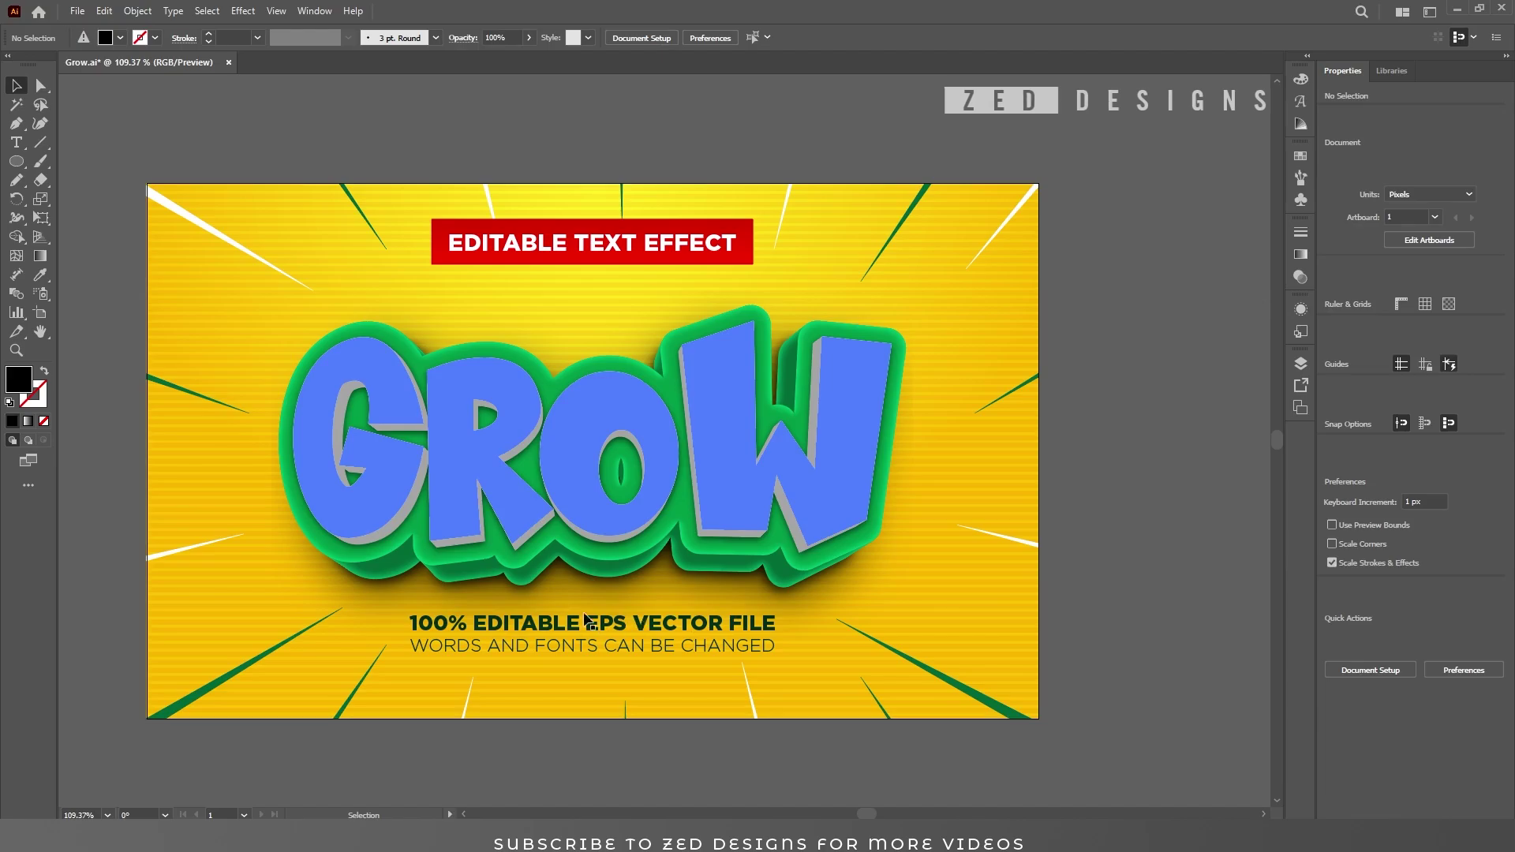
scroll(592, 627, "up", 2)
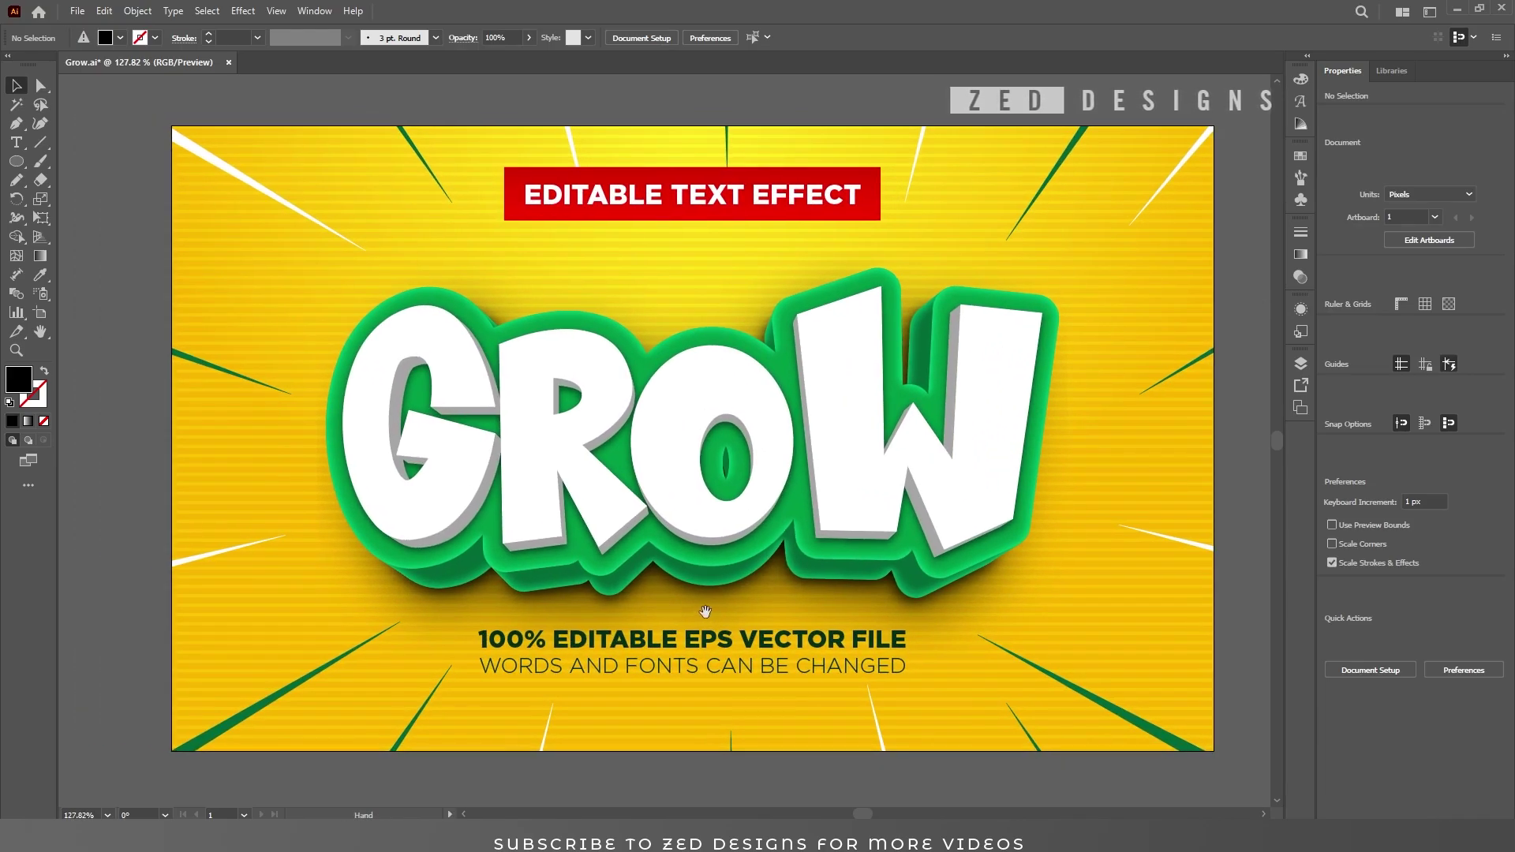
scroll(705, 612, "up", 1)
left_click_drag(677, 595, 655, 607)
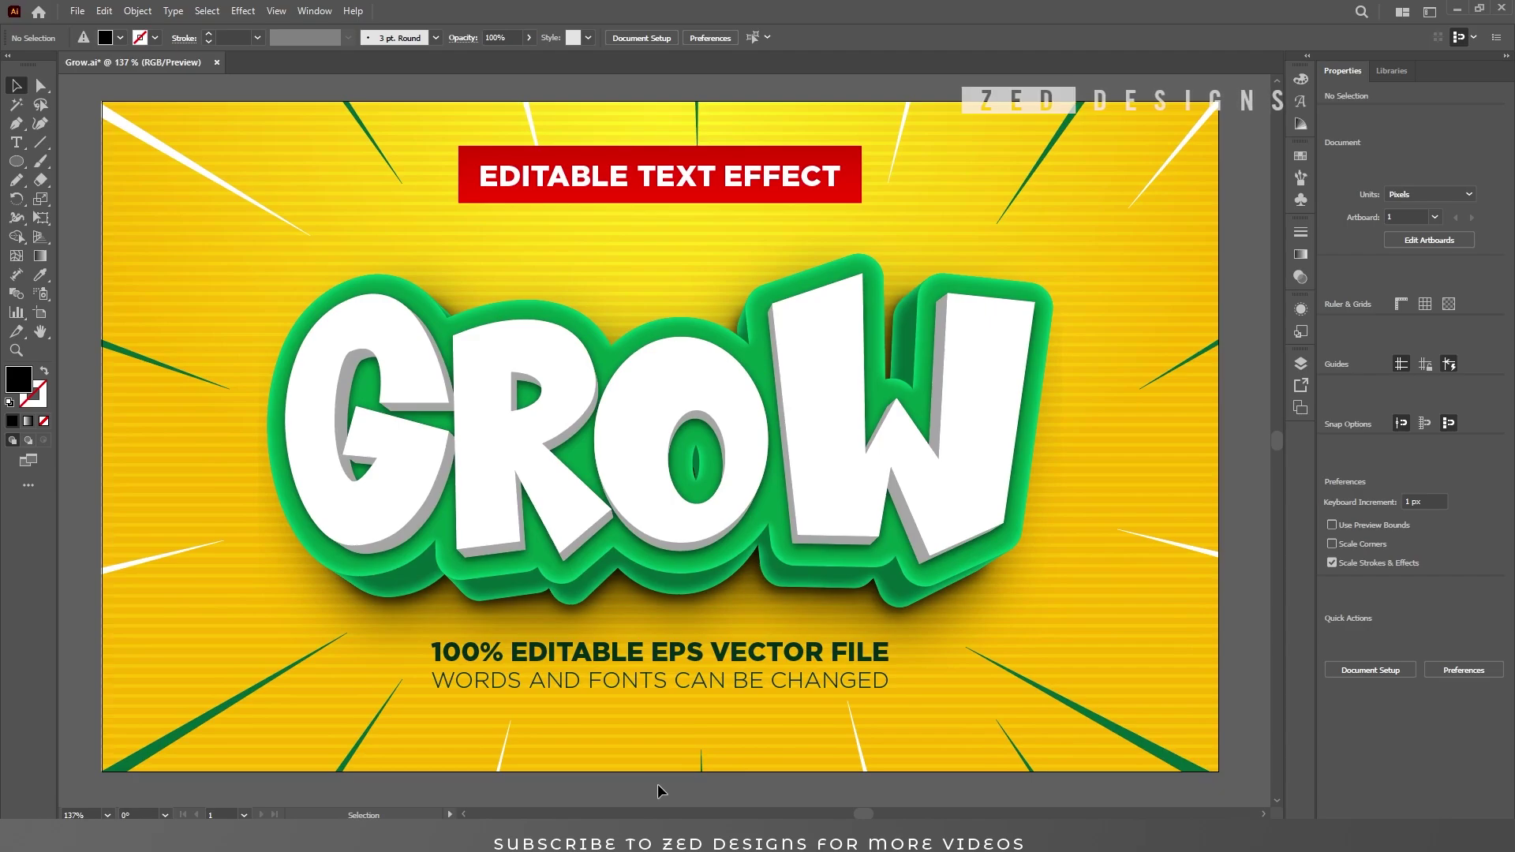